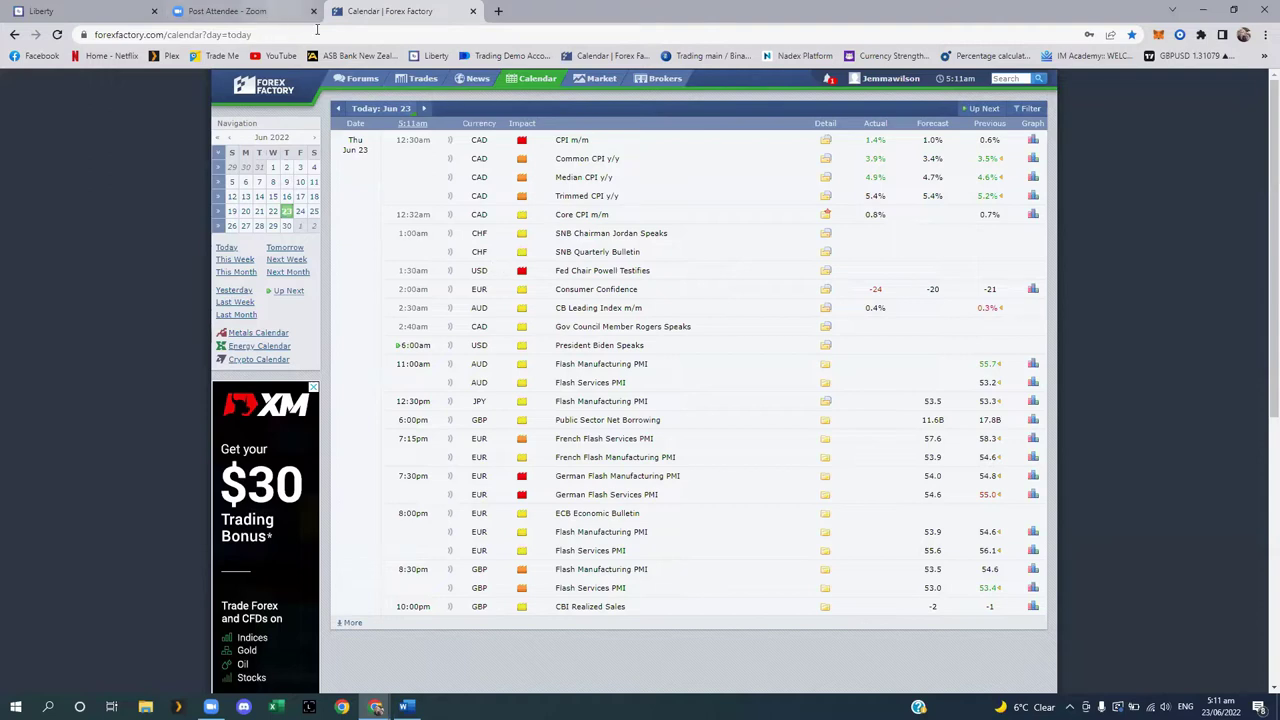
Open the Forex Factory market page and check the trading session times, including the New York session.
left_click(600, 81)
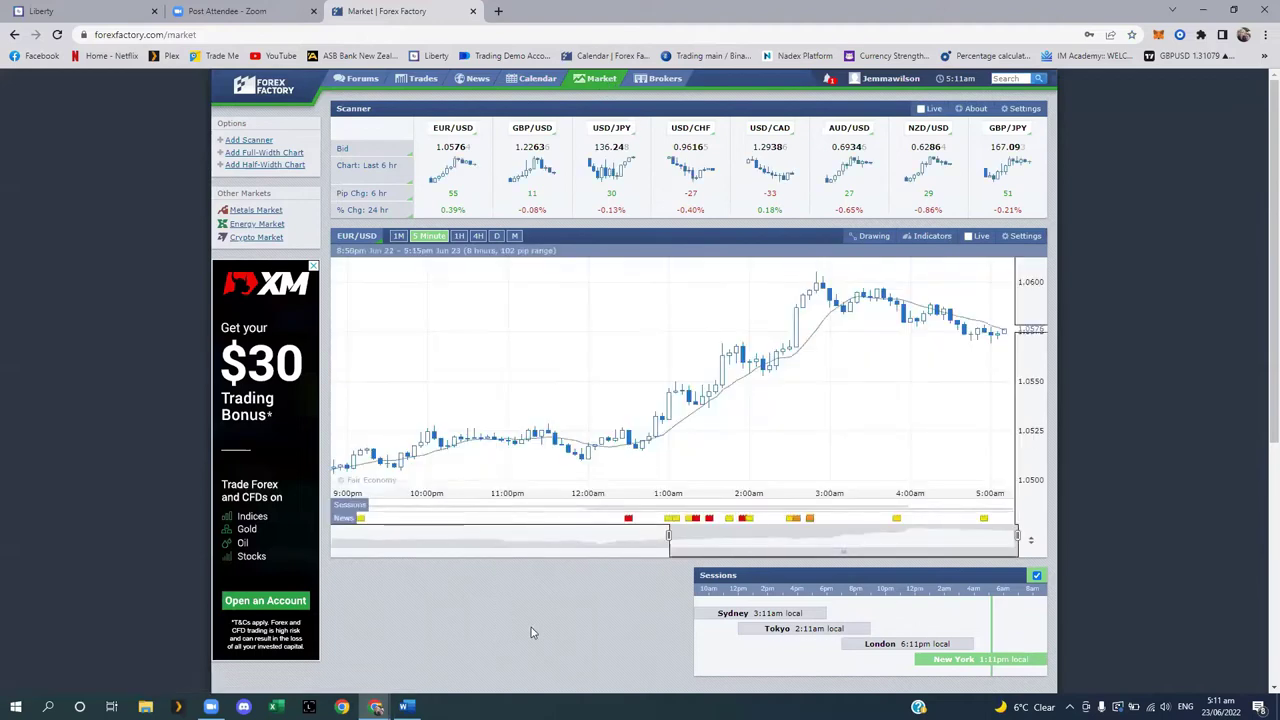
scroll(884, 446, "down", 3)
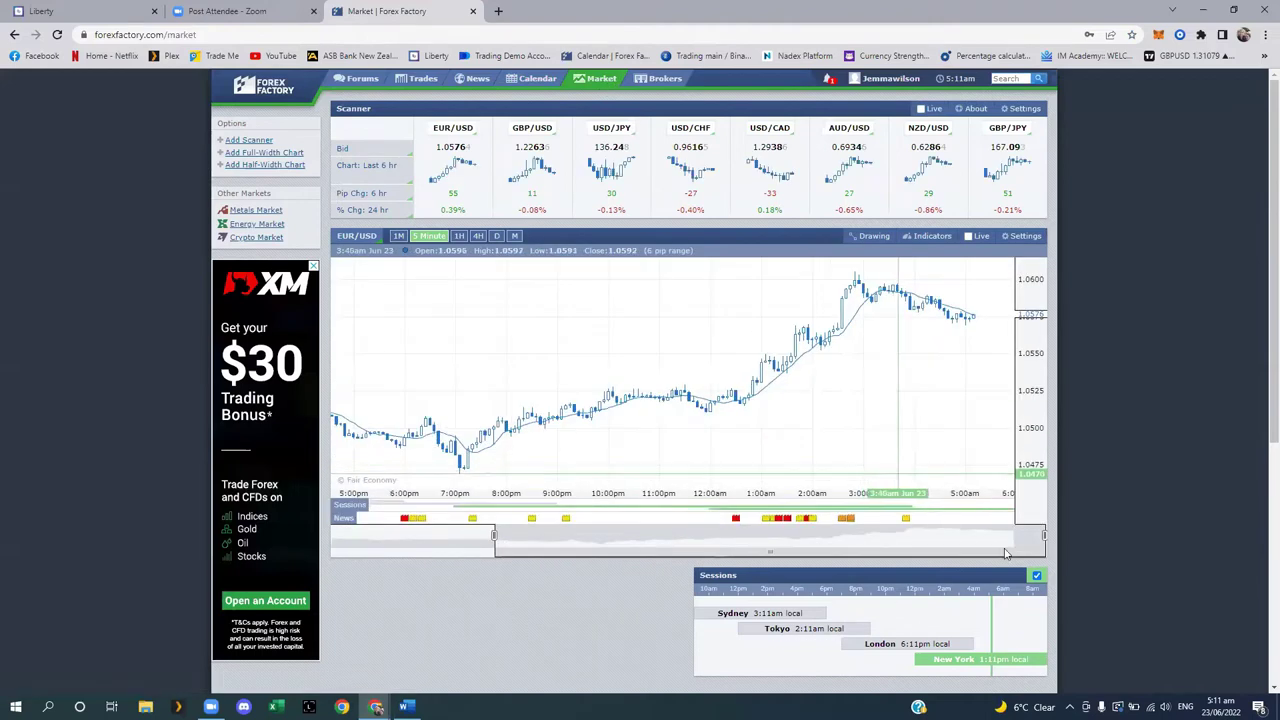
scroll(1066, 627, "down", 2)
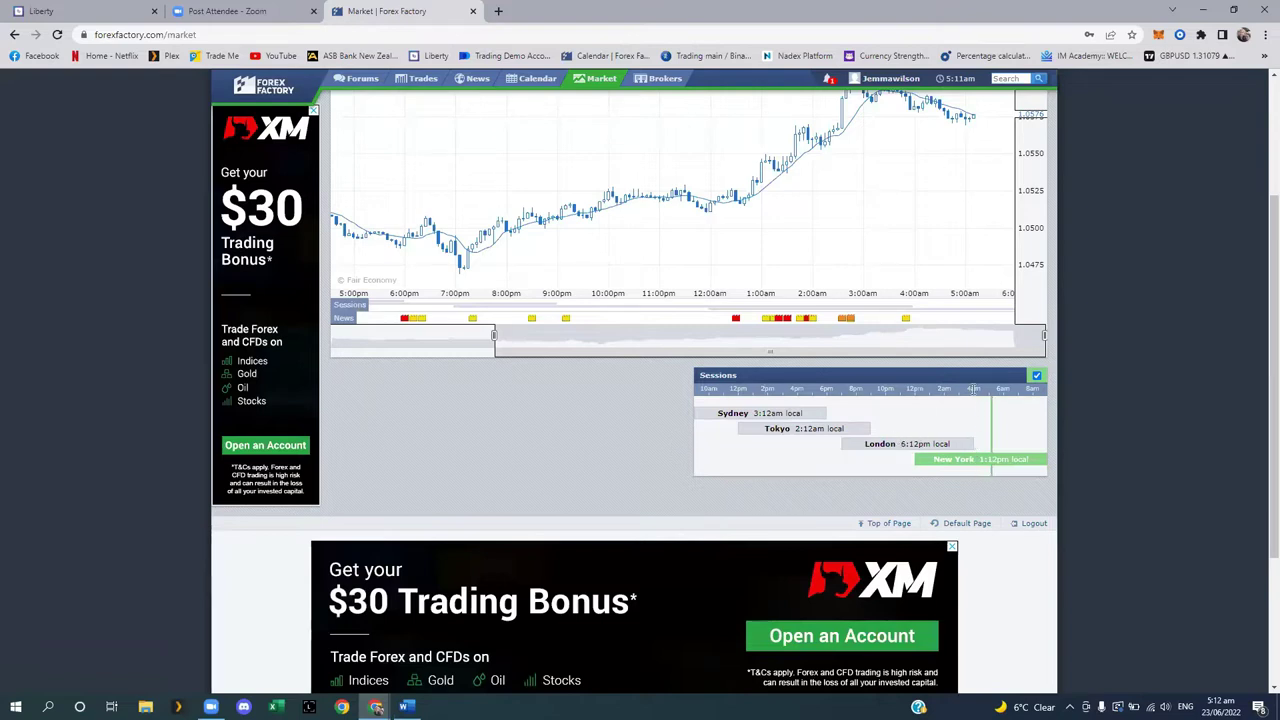
mouse_move(998, 461)
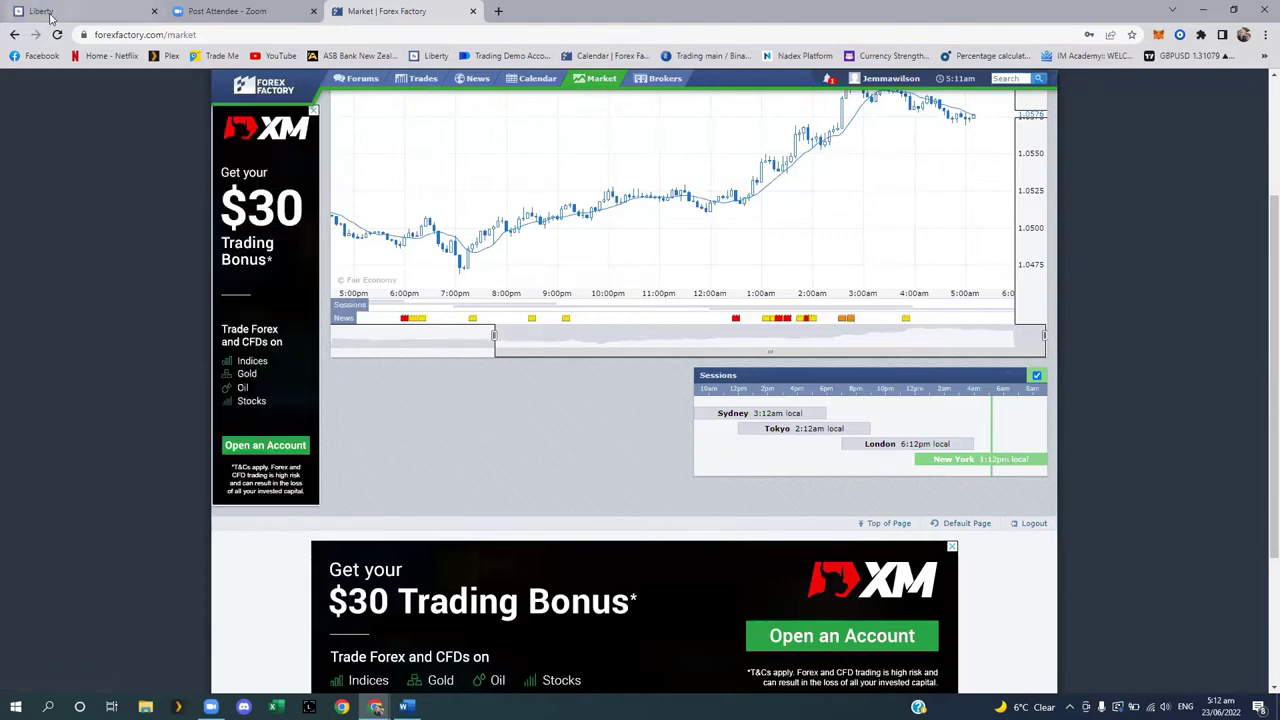
Switch to the trading guide in Word and read the pre-trading item about reviewing notes from the previous session.
key("ctrl+1")
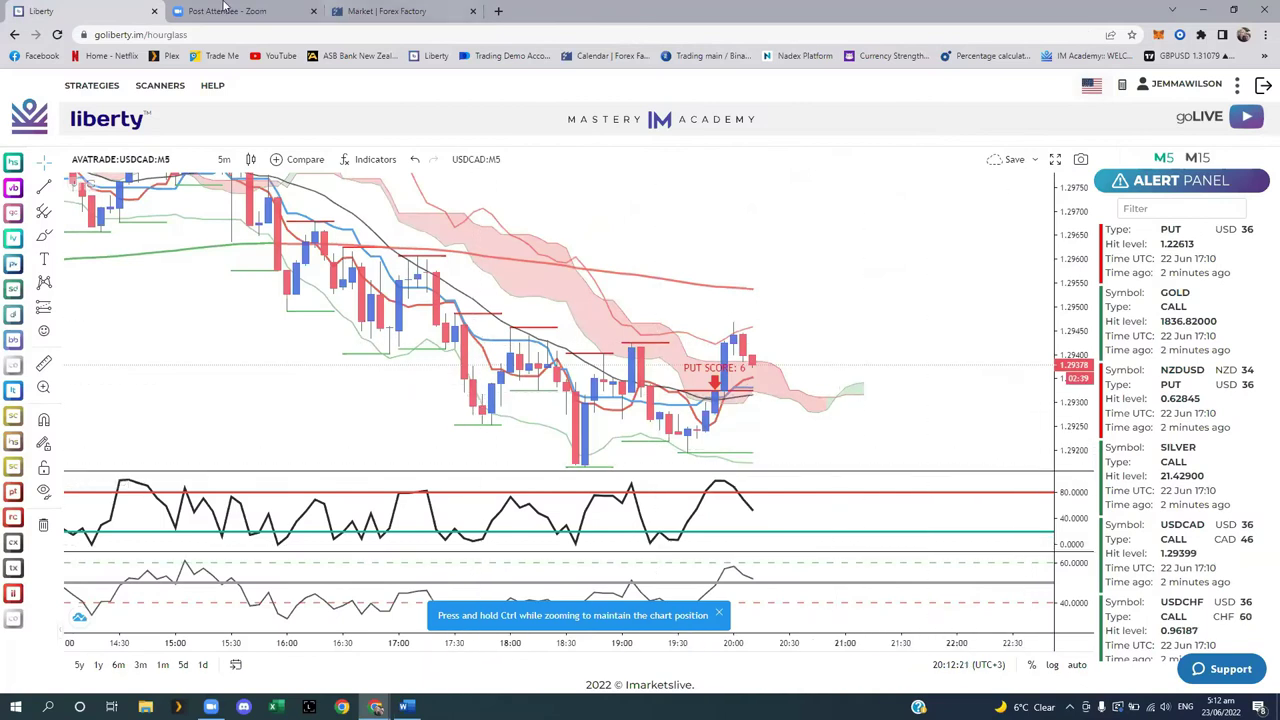
key("alt+Tab")
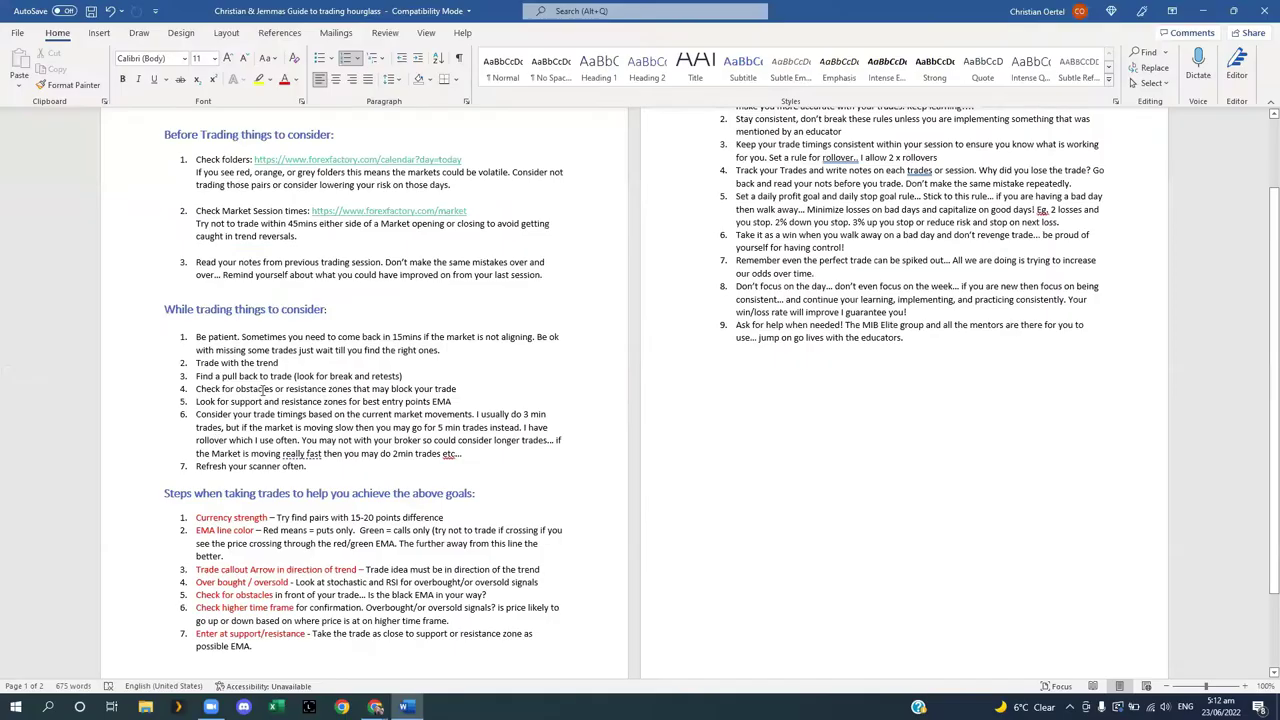
scroll(265, 314, "down", 1)
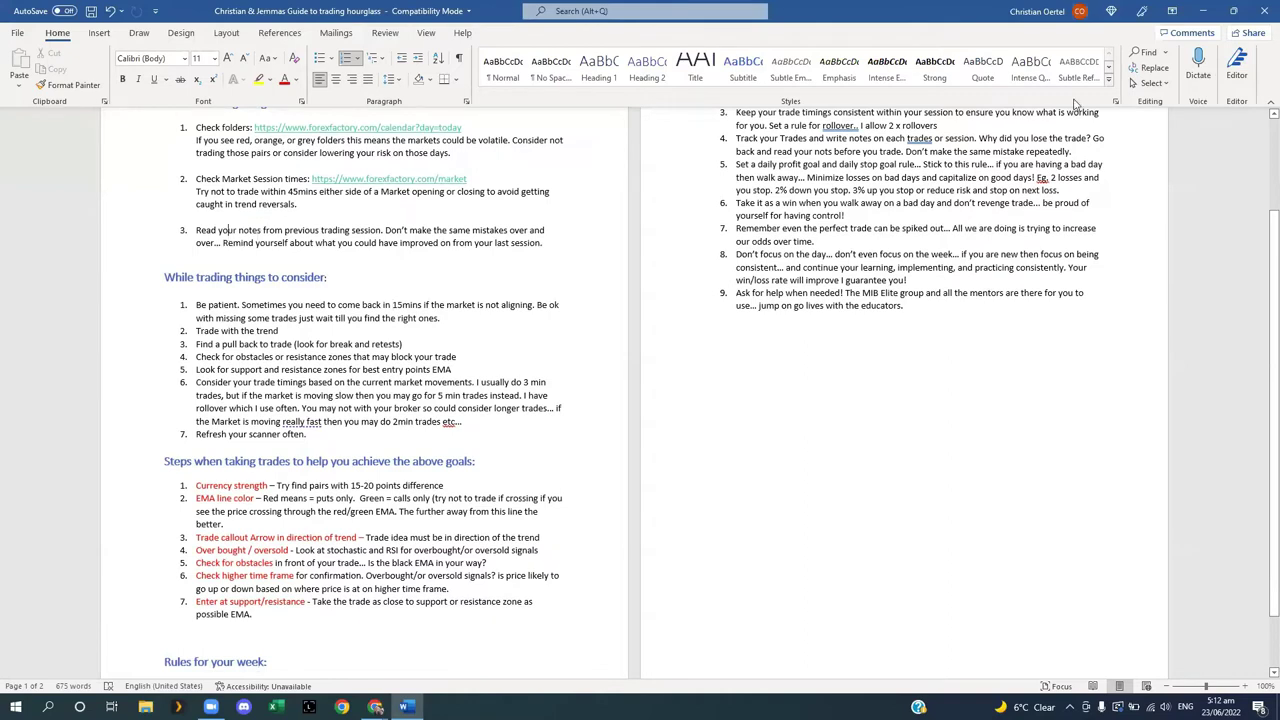
Open the pinned trade tracking workbook in Excel on its Trade tracking sheet.
left_click(375, 707)
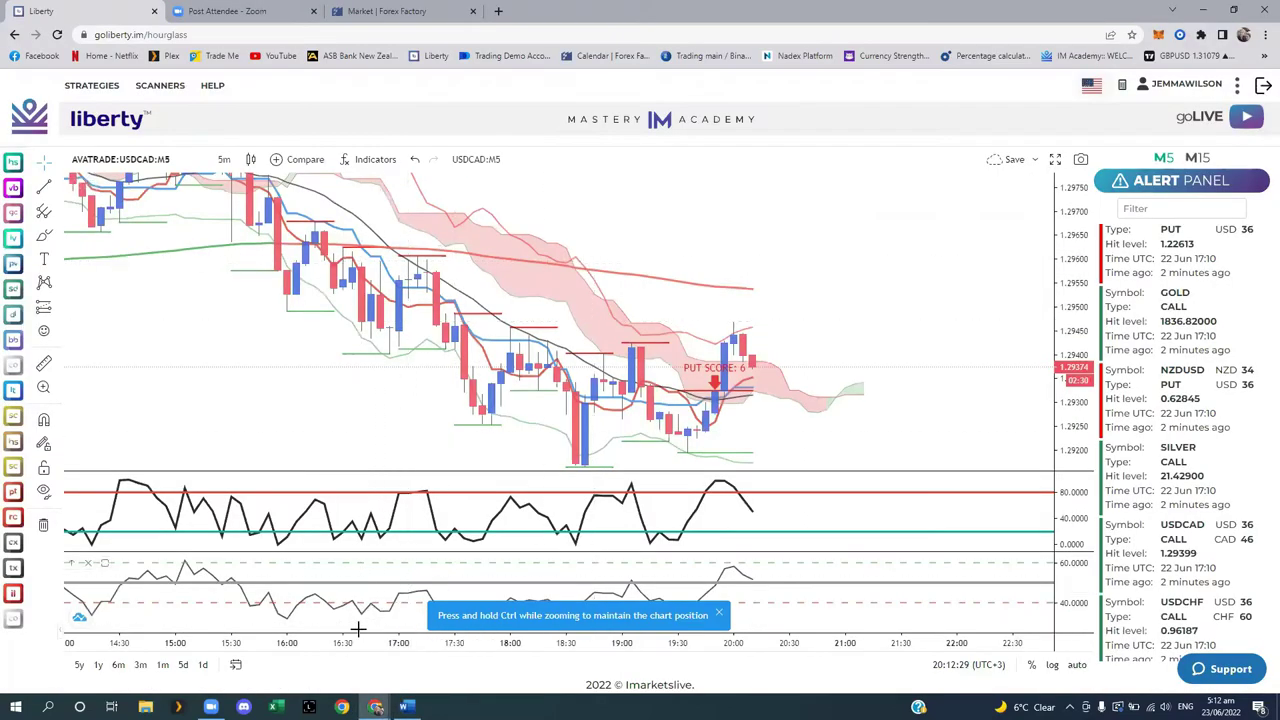
right_click(272, 707)
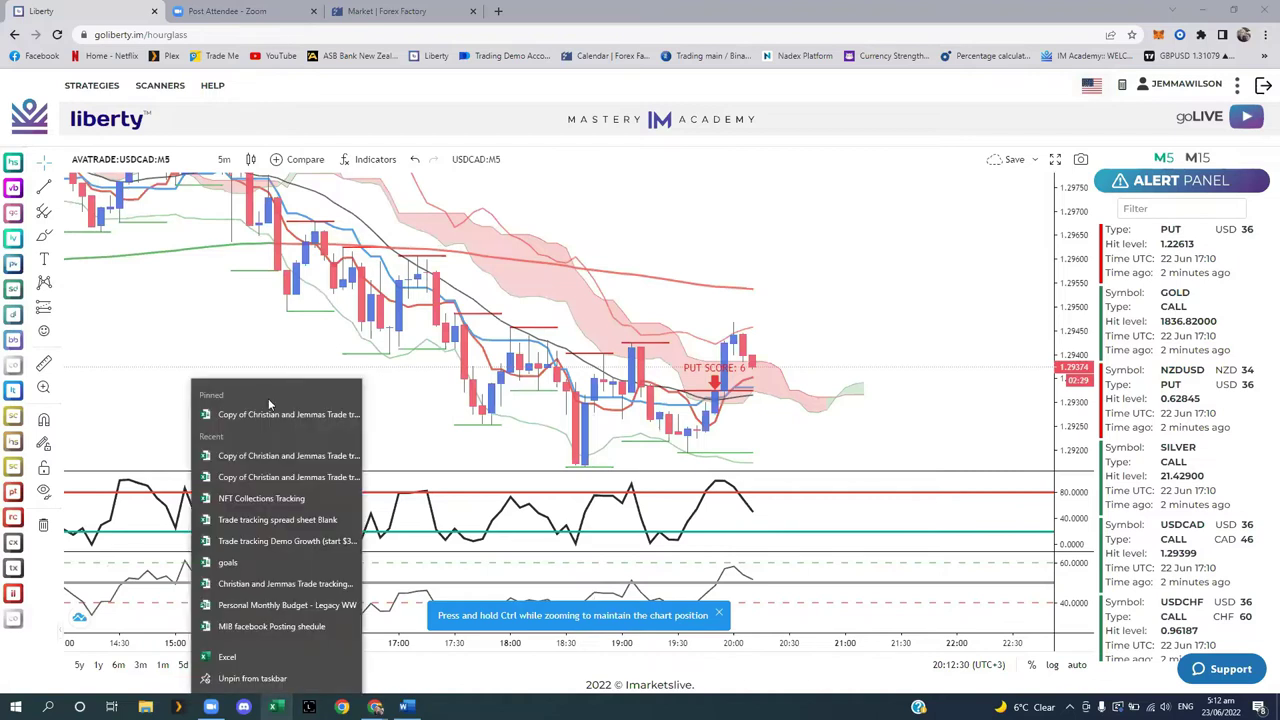
left_click(280, 417)
left_click(815, 398)
left_click(327, 370)
left_click(386, 324)
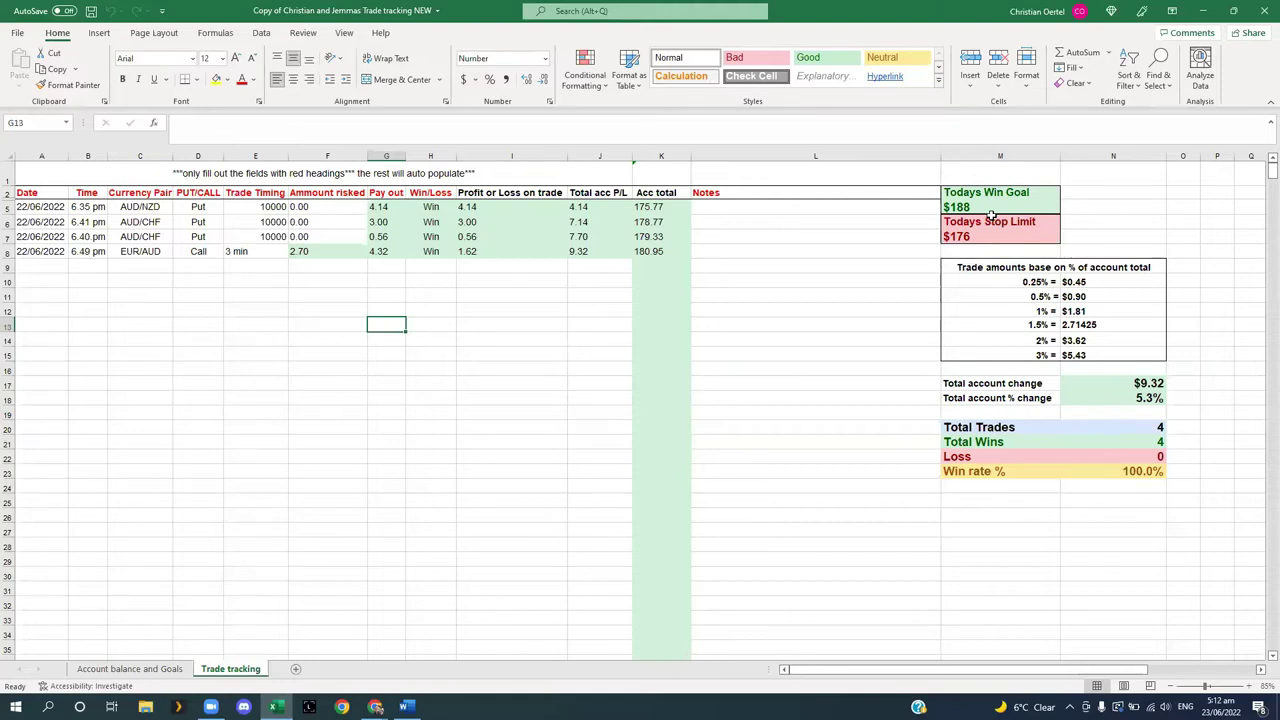
Review the Todays Win Goal value and the Date entries of the logged trades on the tracking sheet.
left_click(563, 293)
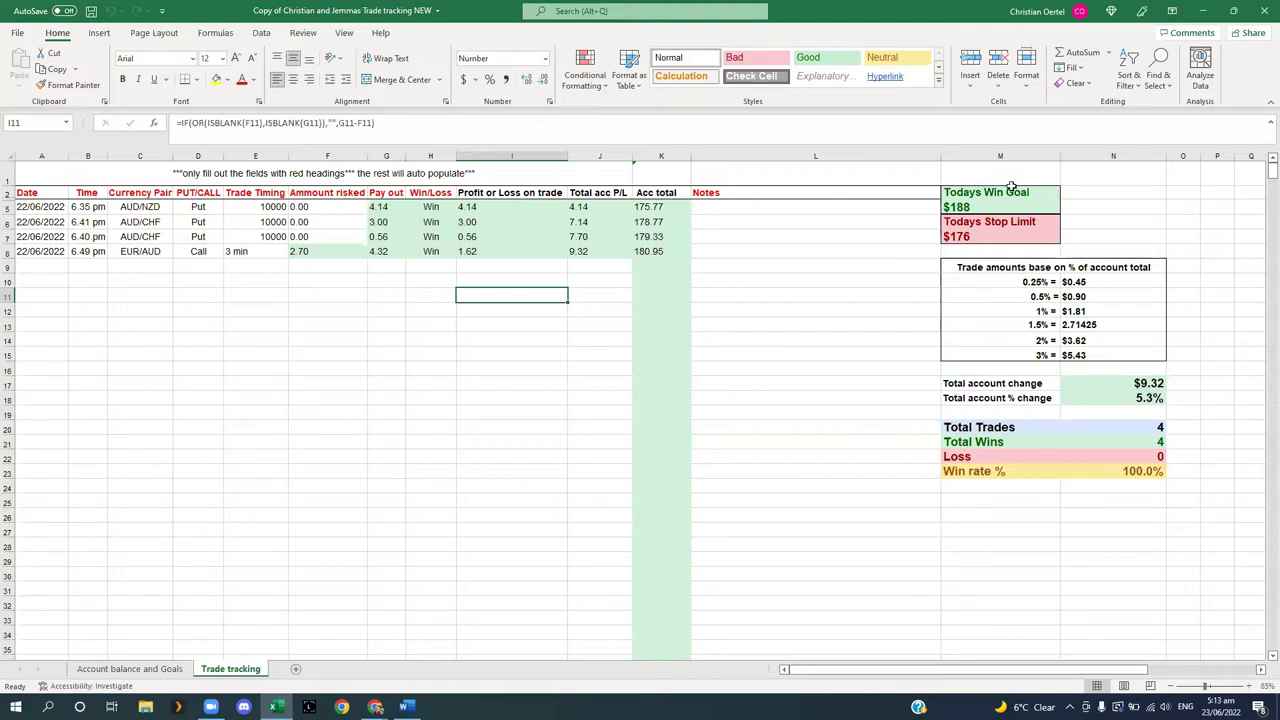
left_click(979, 210)
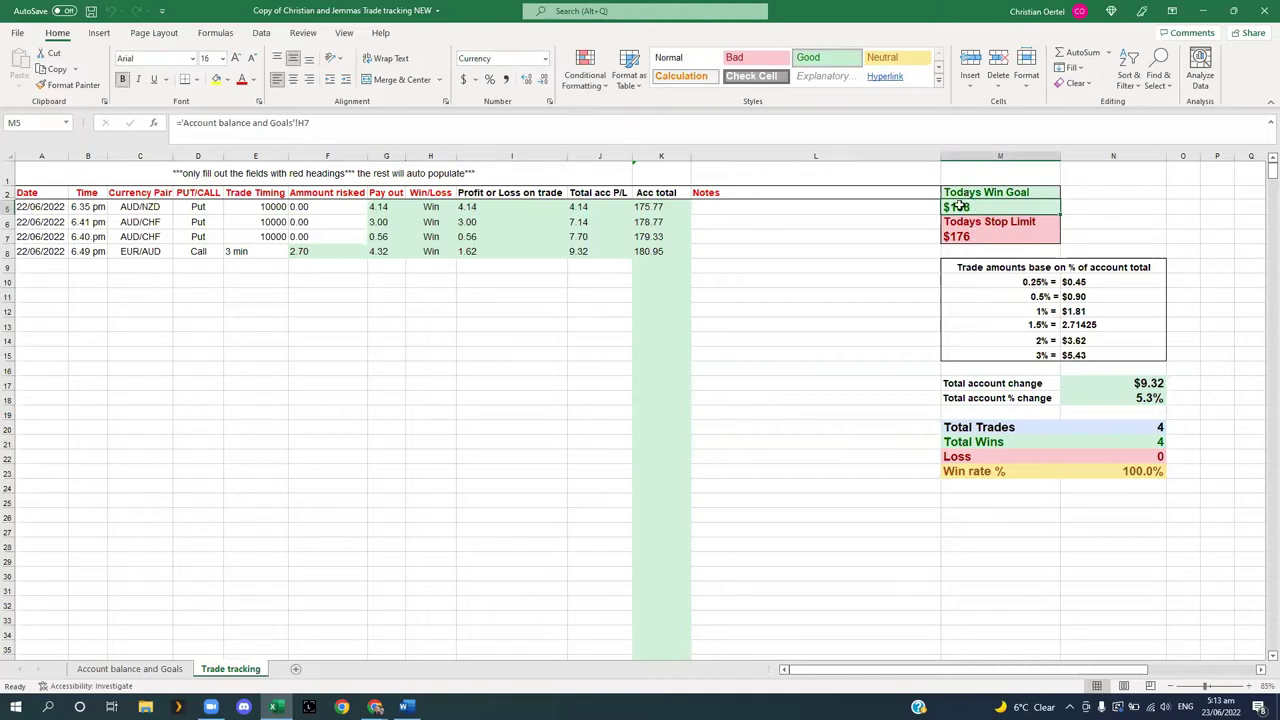
left_click(846, 278)
left_click(46, 208)
left_click(55, 236)
left_click(220, 397)
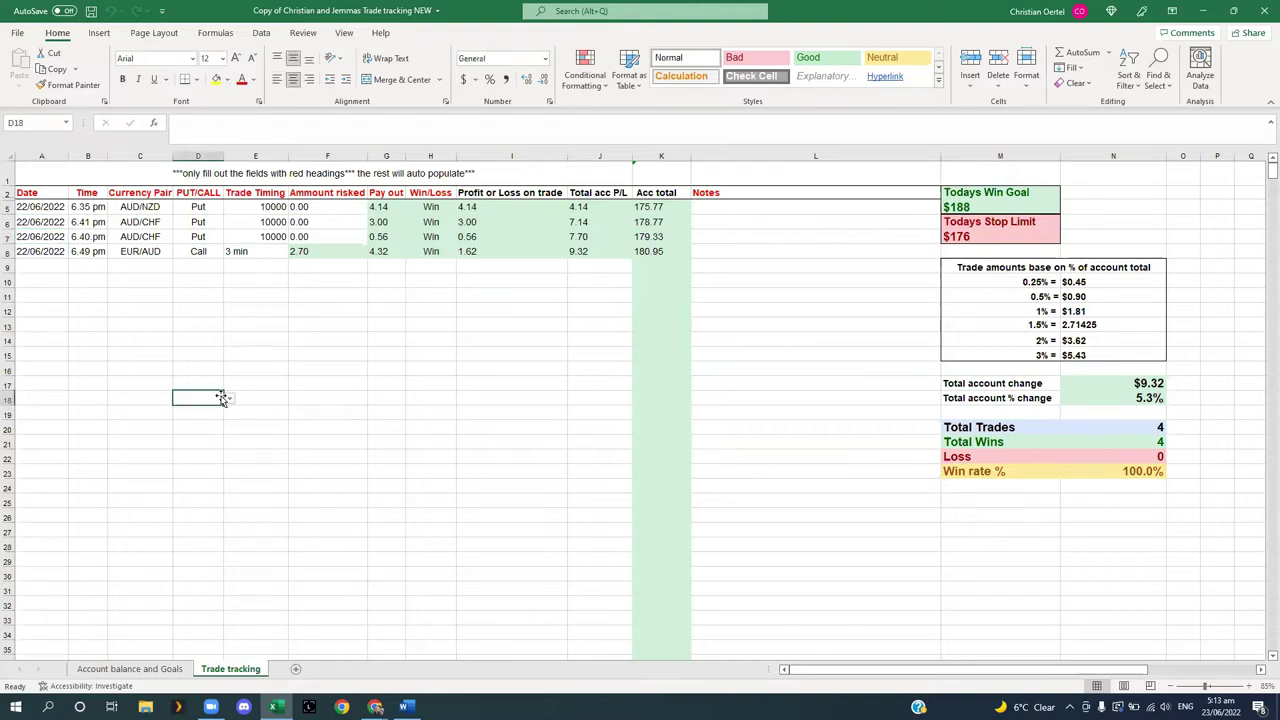
Review the Trade Timing entries and the Notes column for the logged trades, down to the EUR/AUD trade.
left_click_drag(256, 206, 265, 232)
left_click(265, 224)
left_click(256, 252)
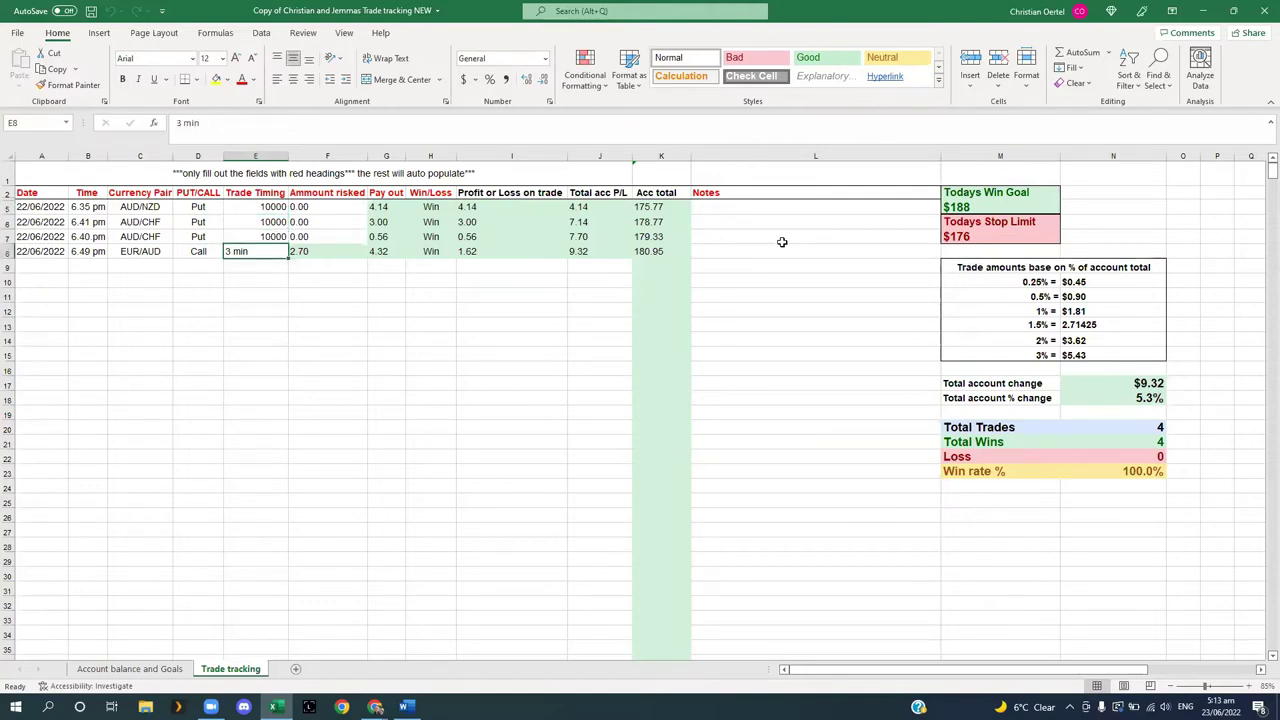
left_click(712, 207)
left_click(727, 252)
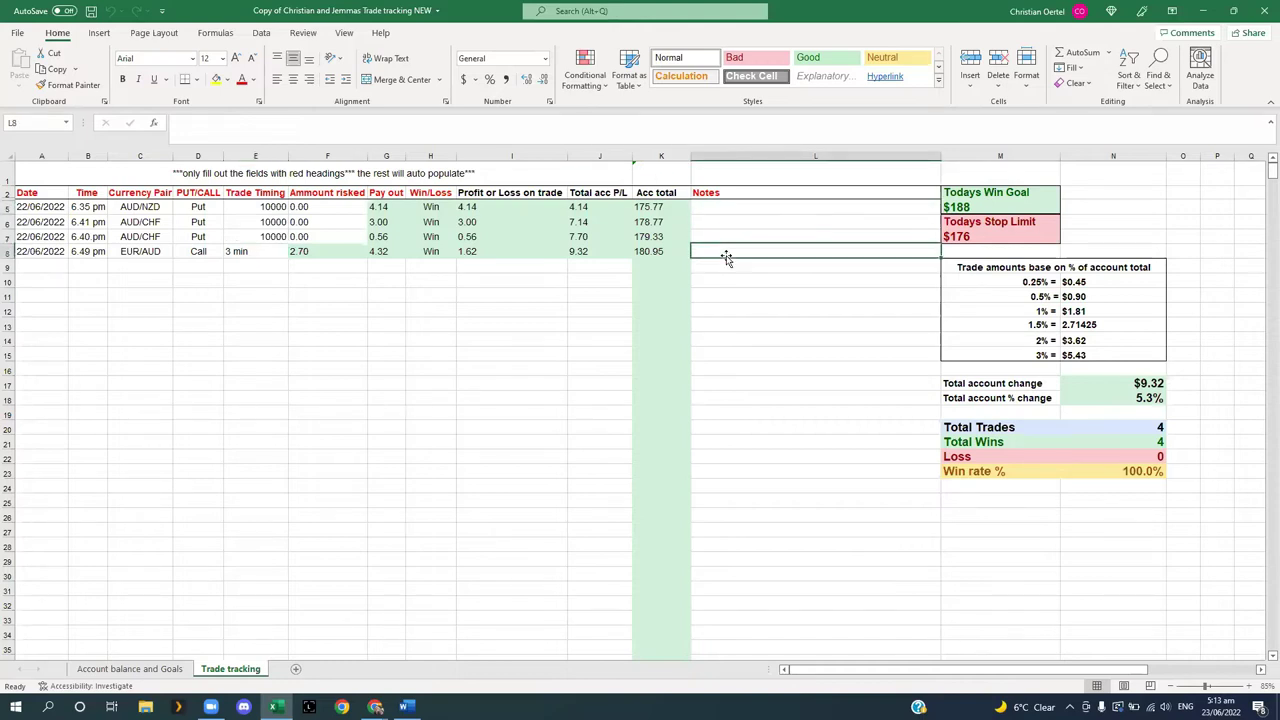
double_click(722, 251)
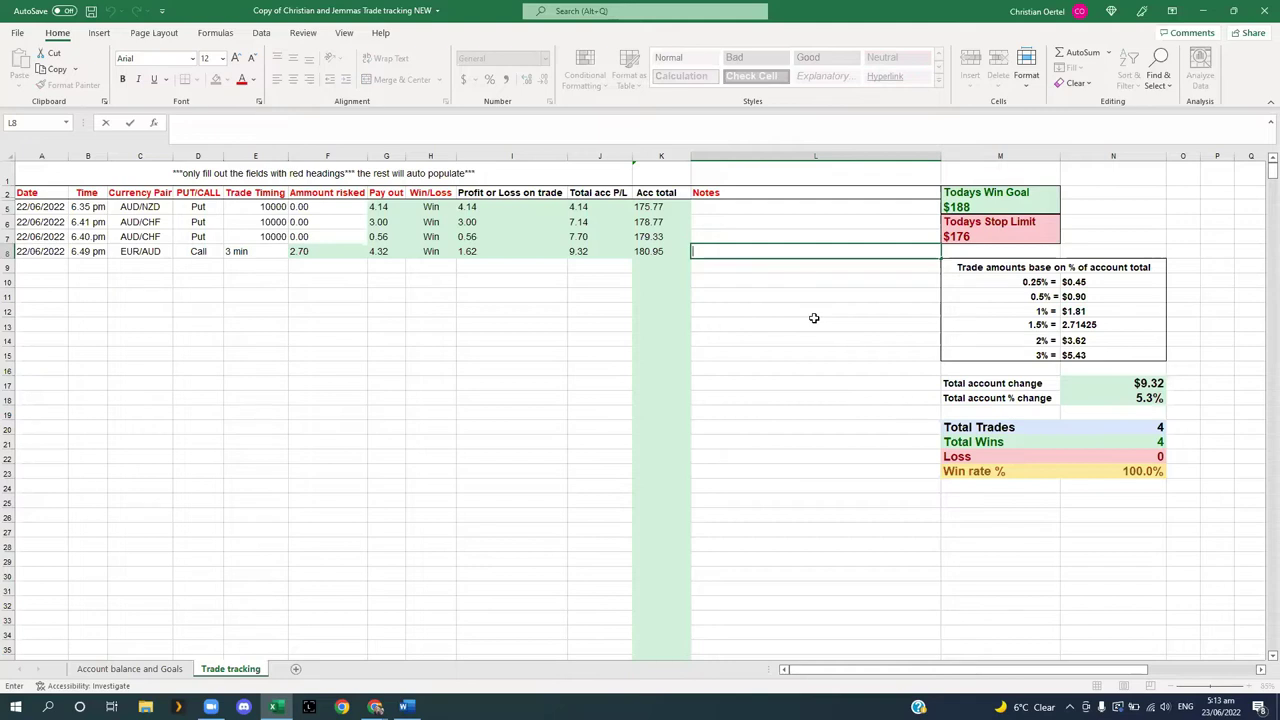
Check the trading guide in Word, then return to the Excel tracking sheet and leave the Notes cell of the EUR/AUD trade empty.
key("alt+Tab")
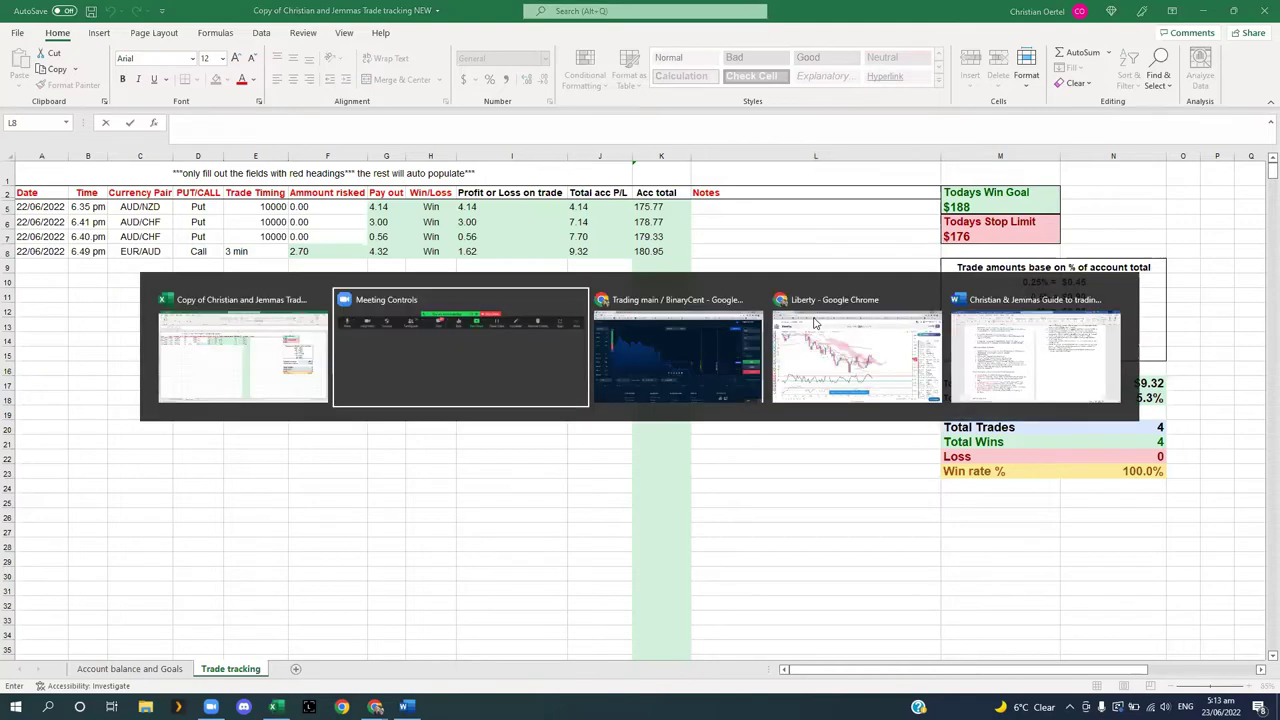
key("Tab")
key("Tab")
key("Tab")
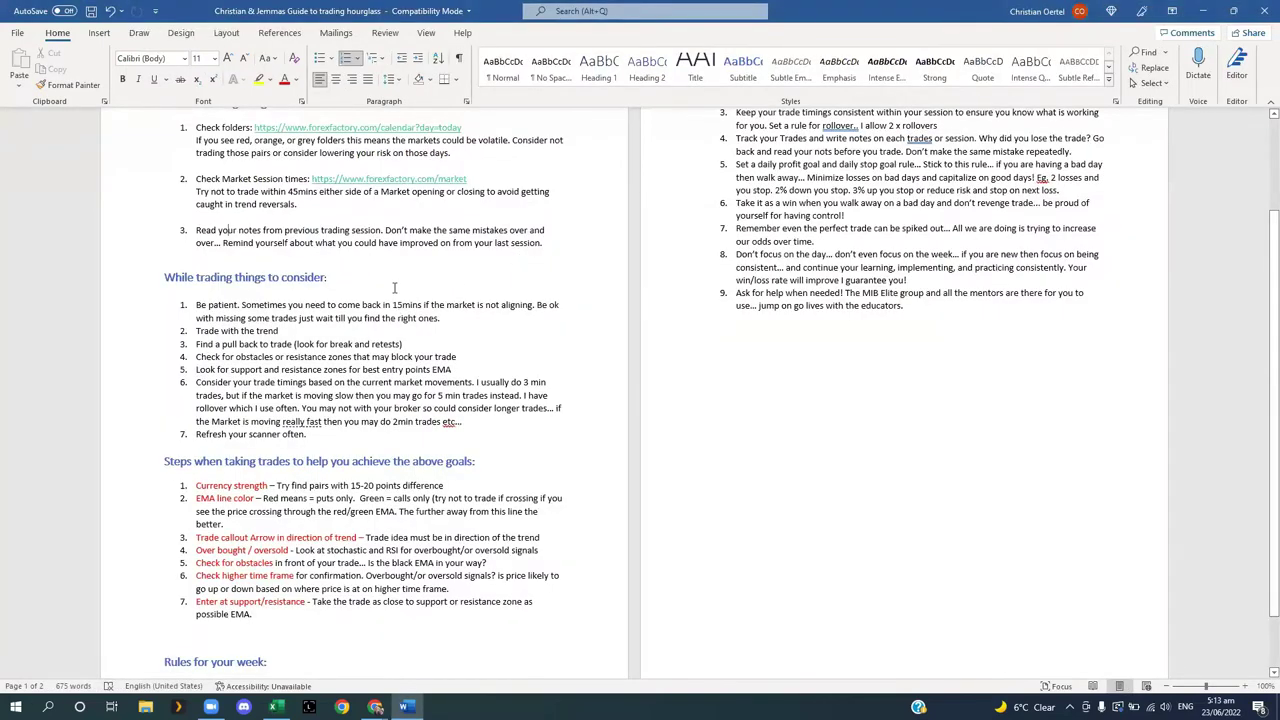
key("alt+Tab")
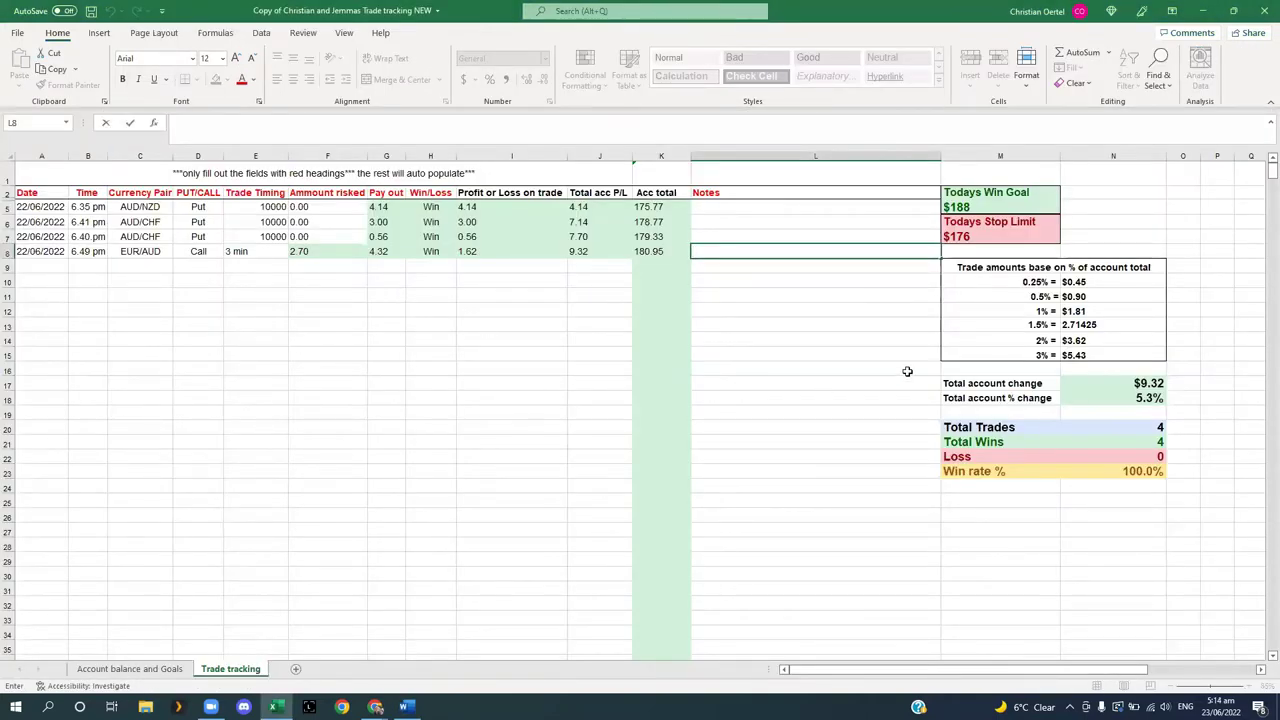
left_click(862, 397)
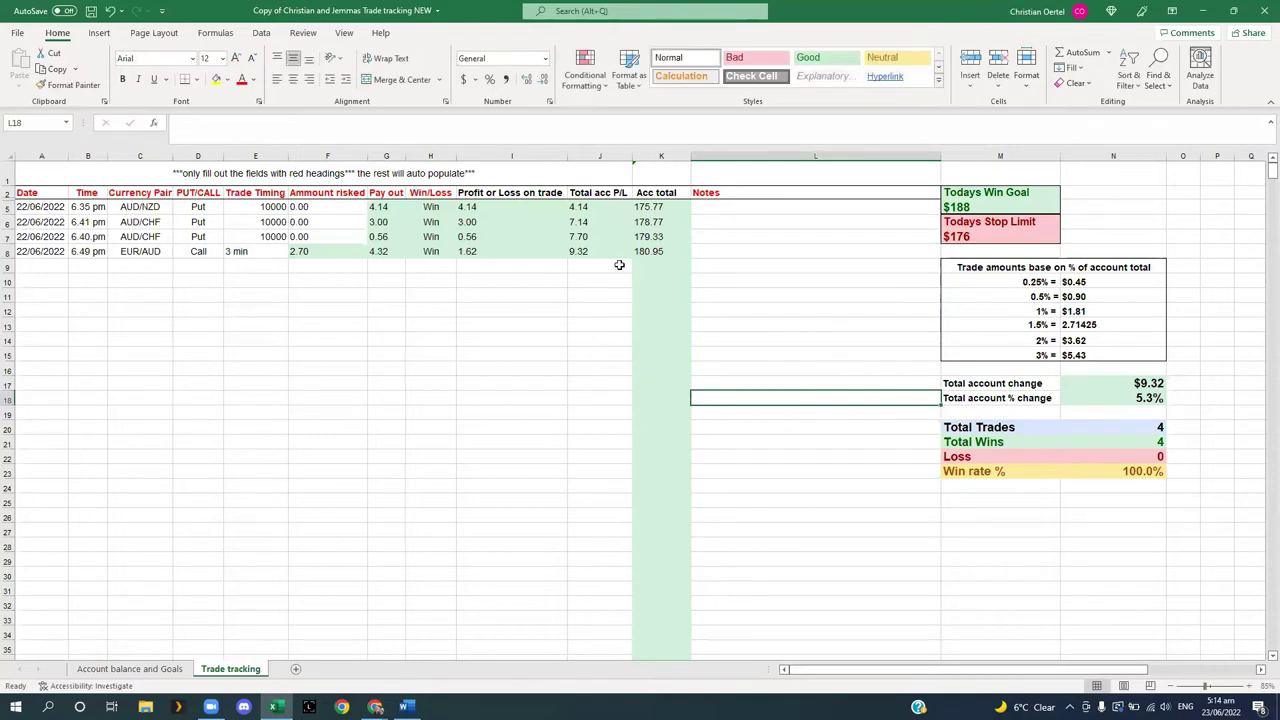
Close the Discord window and read the "While trading things to consider" section of the Word guide.
key("alt+Tab")
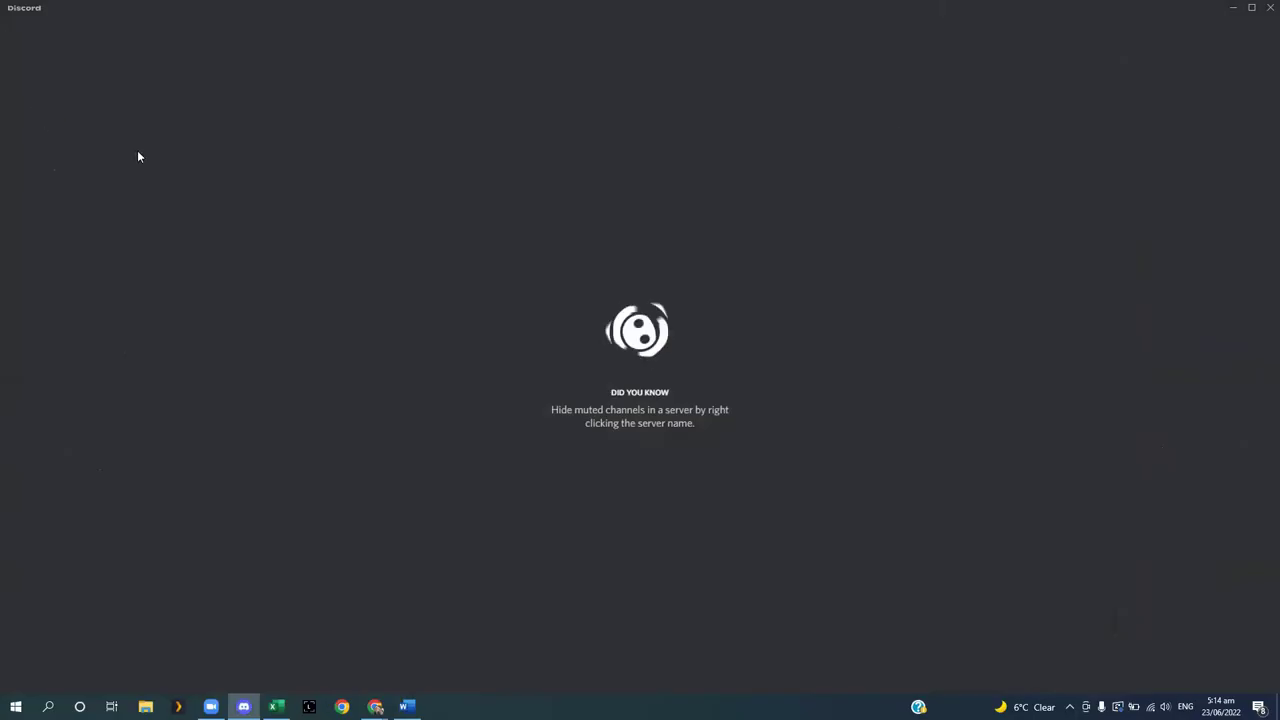
left_click(1266, 12)
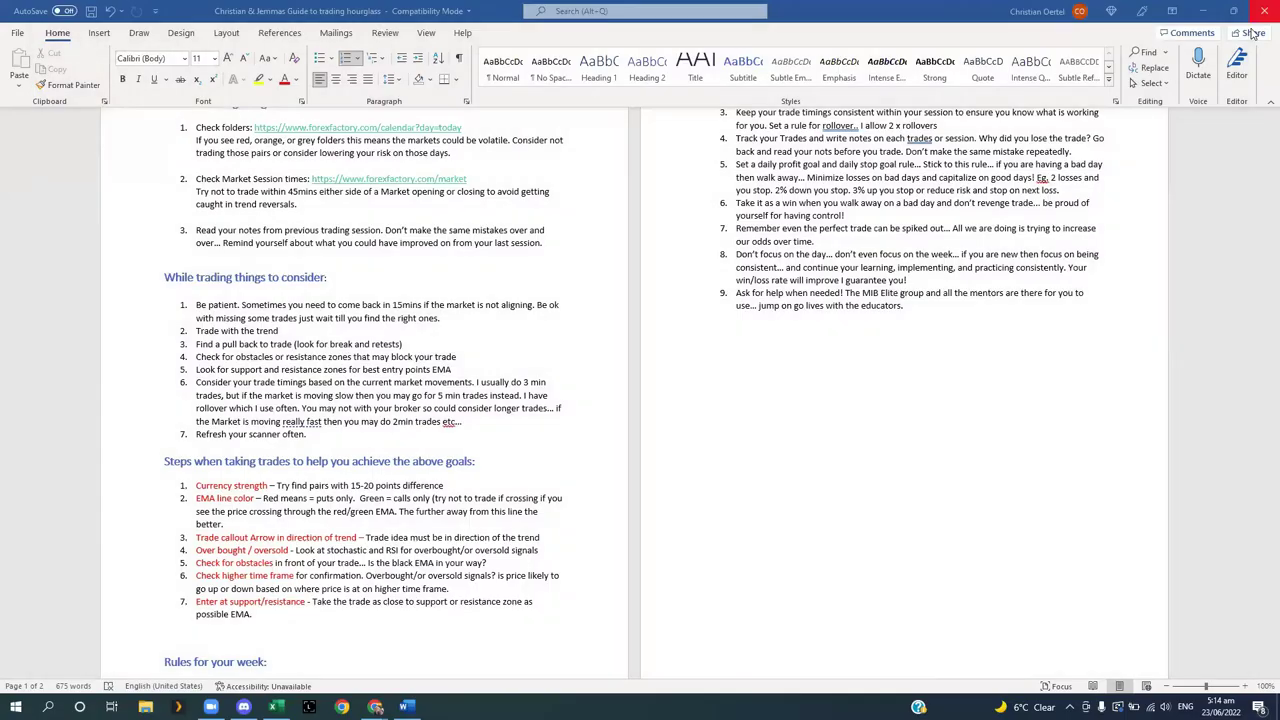
scroll(354, 361, "down", 2)
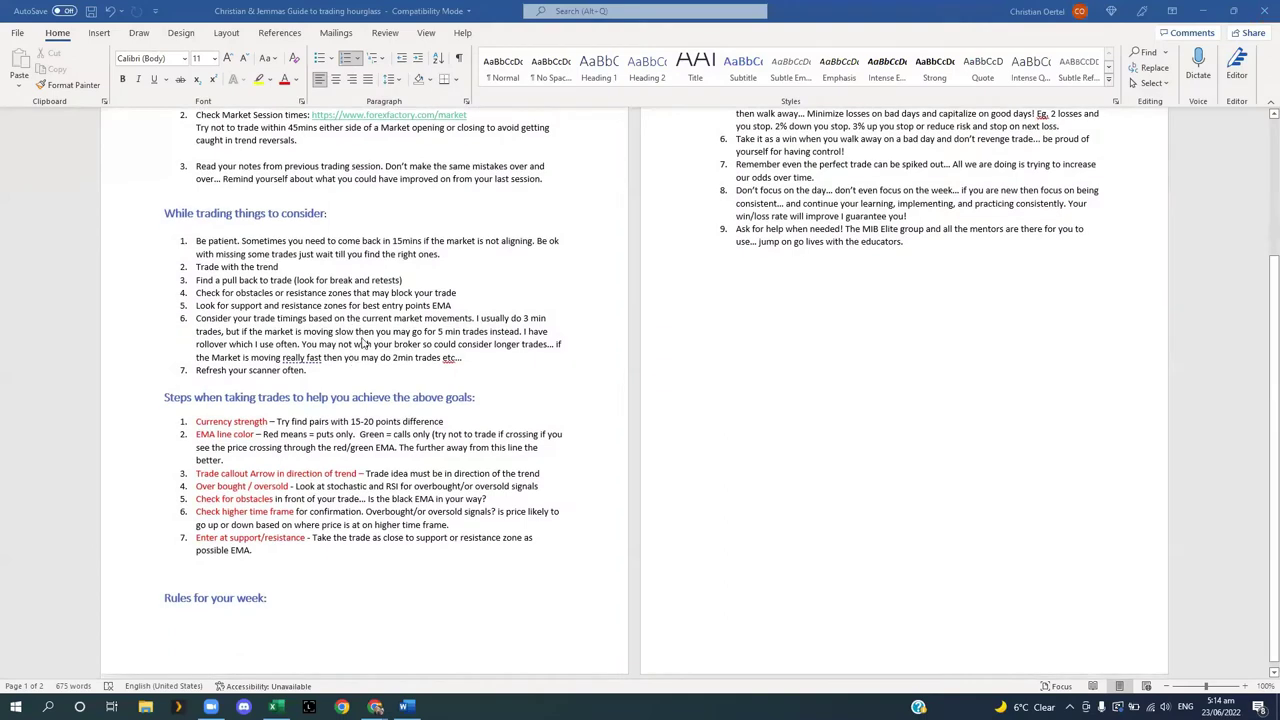
scroll(340, 300, "up", 1)
scroll(334, 271, "up", 2)
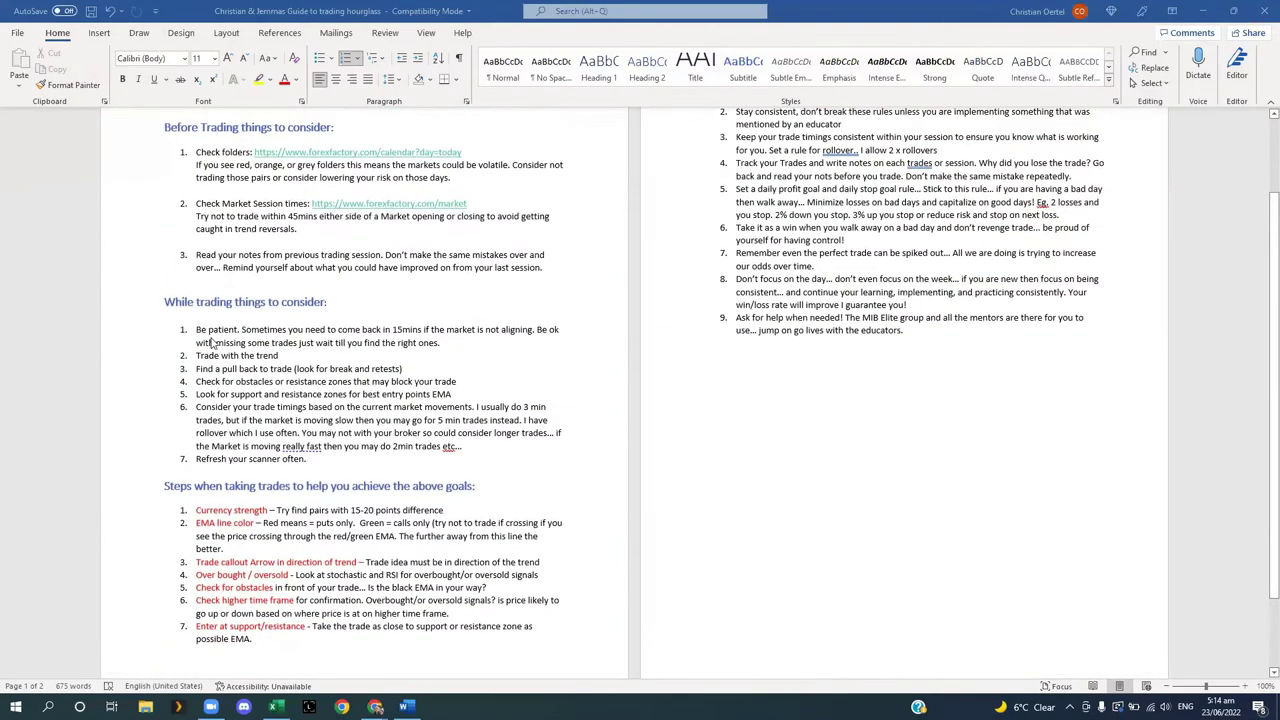
scroll(281, 323, "down", 1)
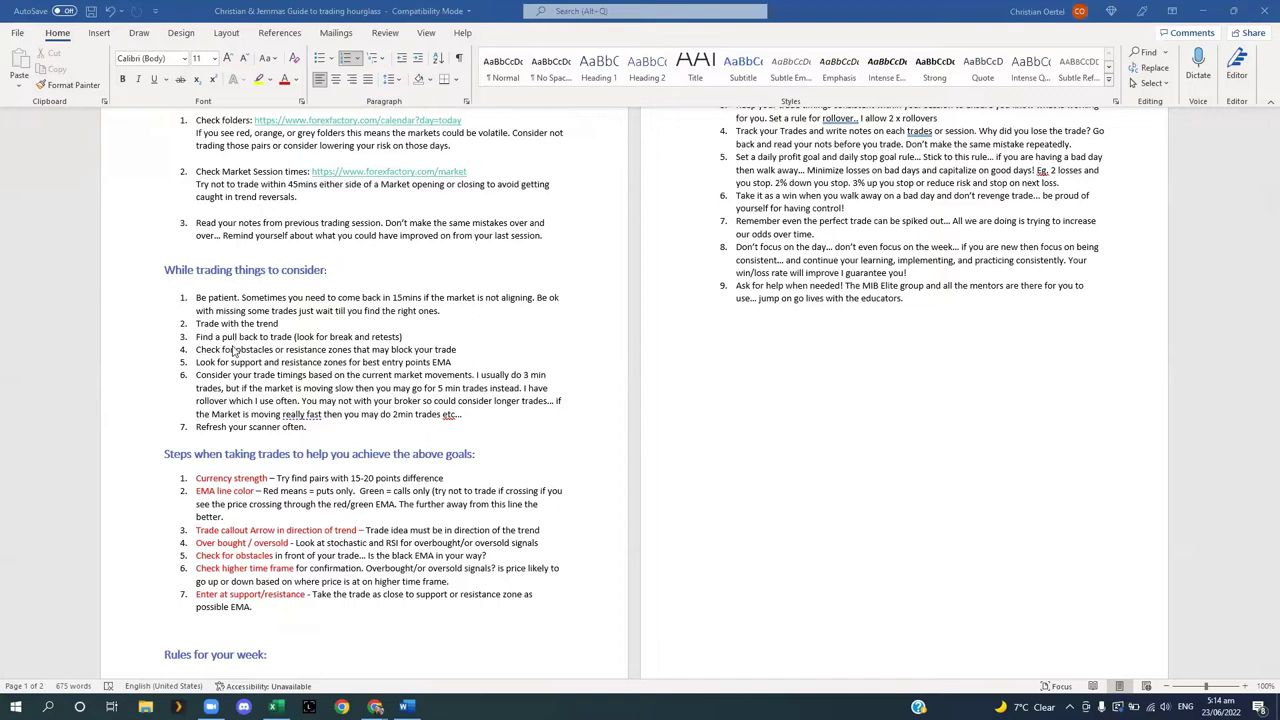
scroll(235, 353, "down", 1)
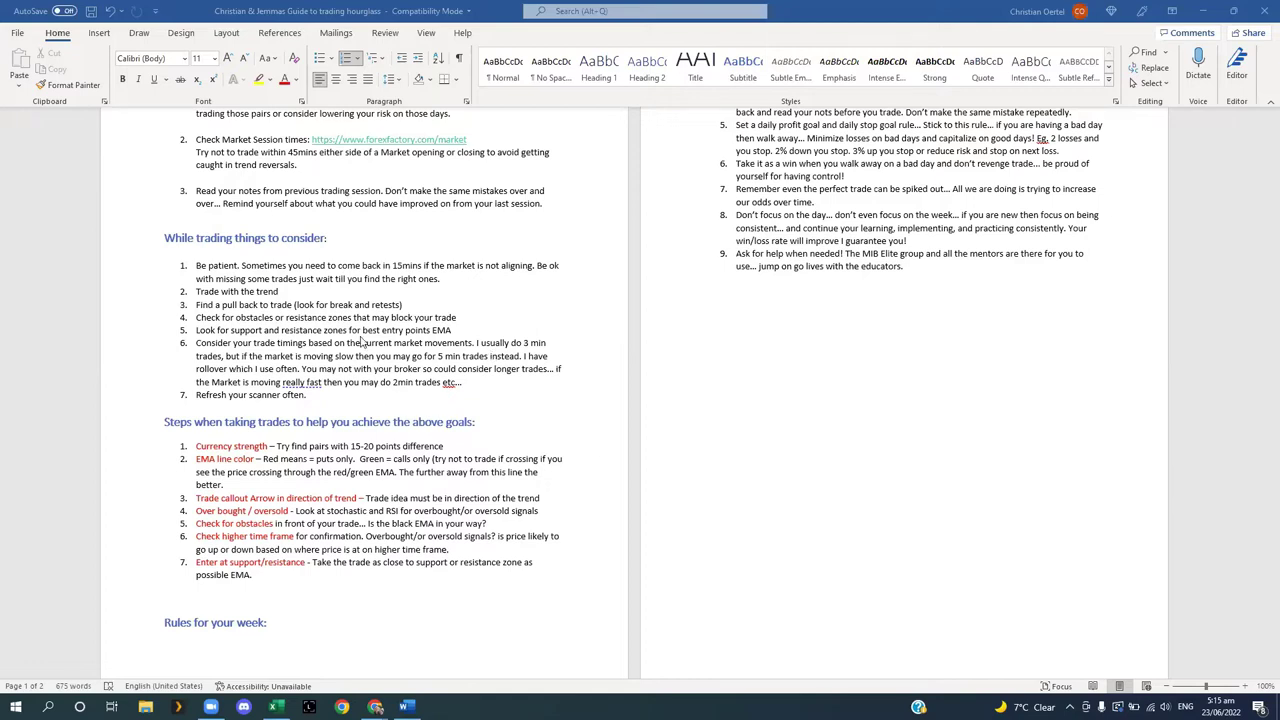
Switch to the Liberty chart in Chrome and examine the recent USDCAD five-minute price action and its pullback.
key("alt+Tab")
key("Tab")
key("alt+Tab")
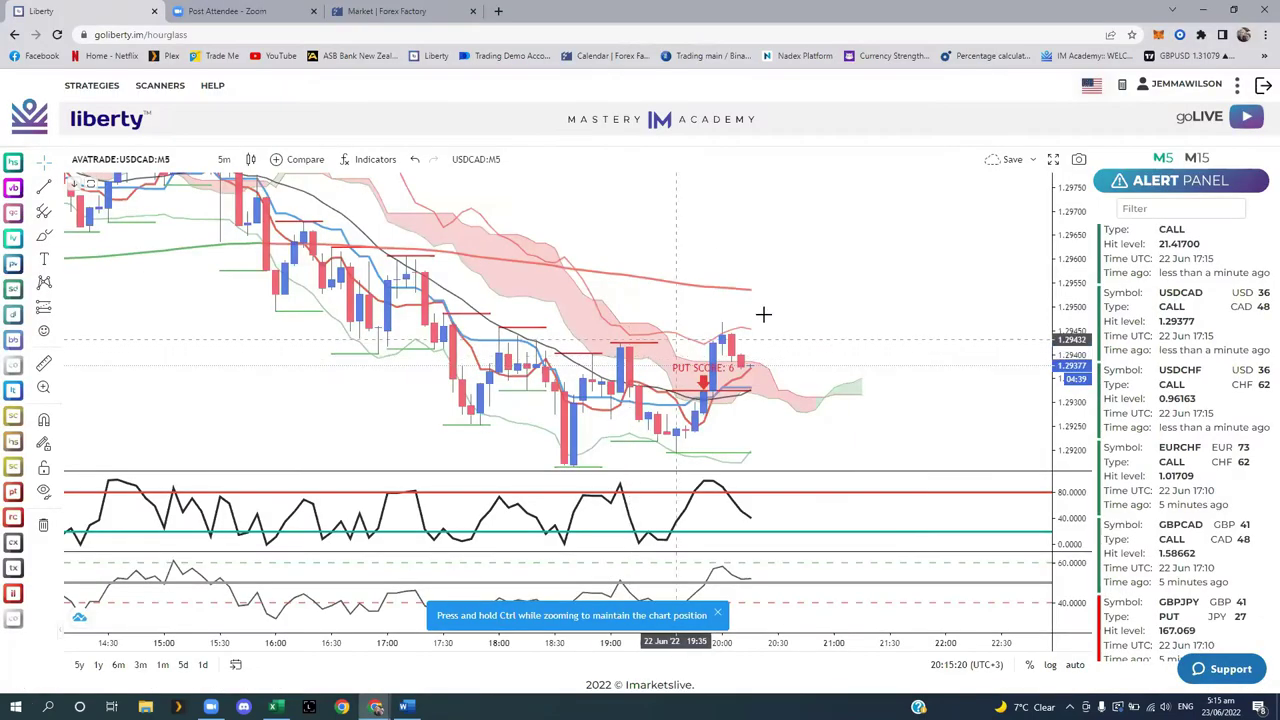
left_click_drag(891, 303, 890, 213)
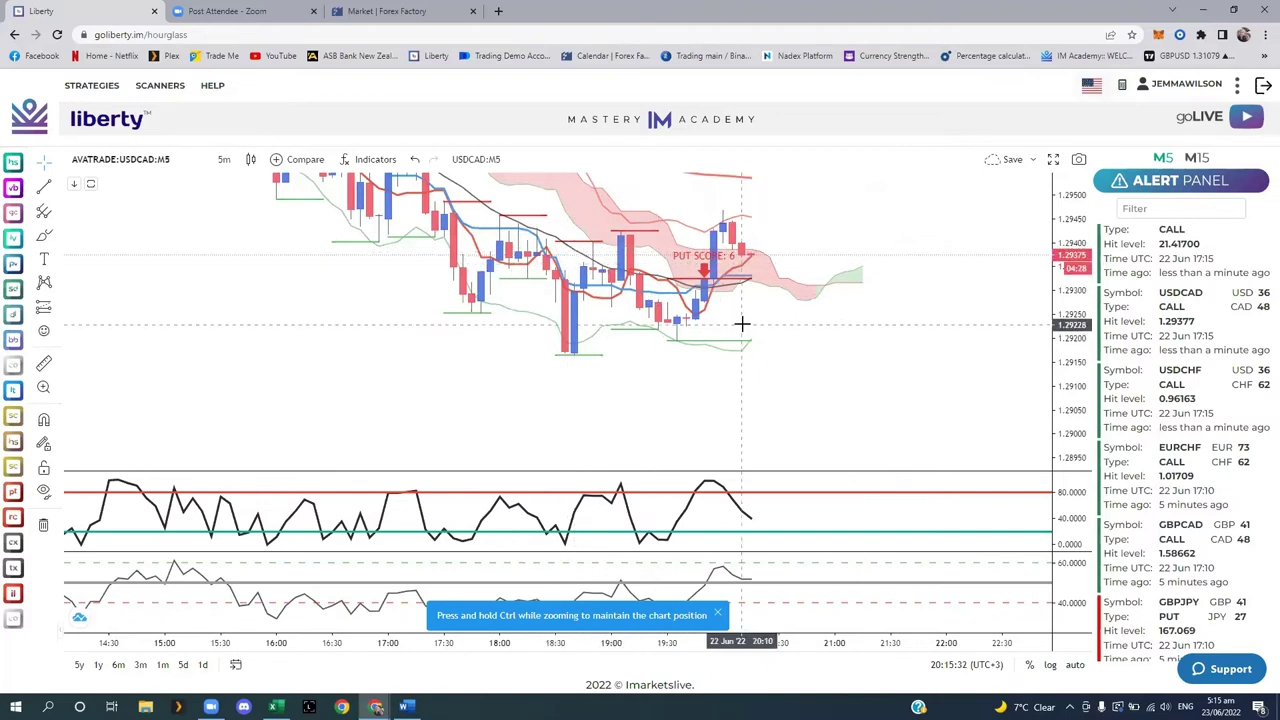
scroll(700, 315, "up", 2)
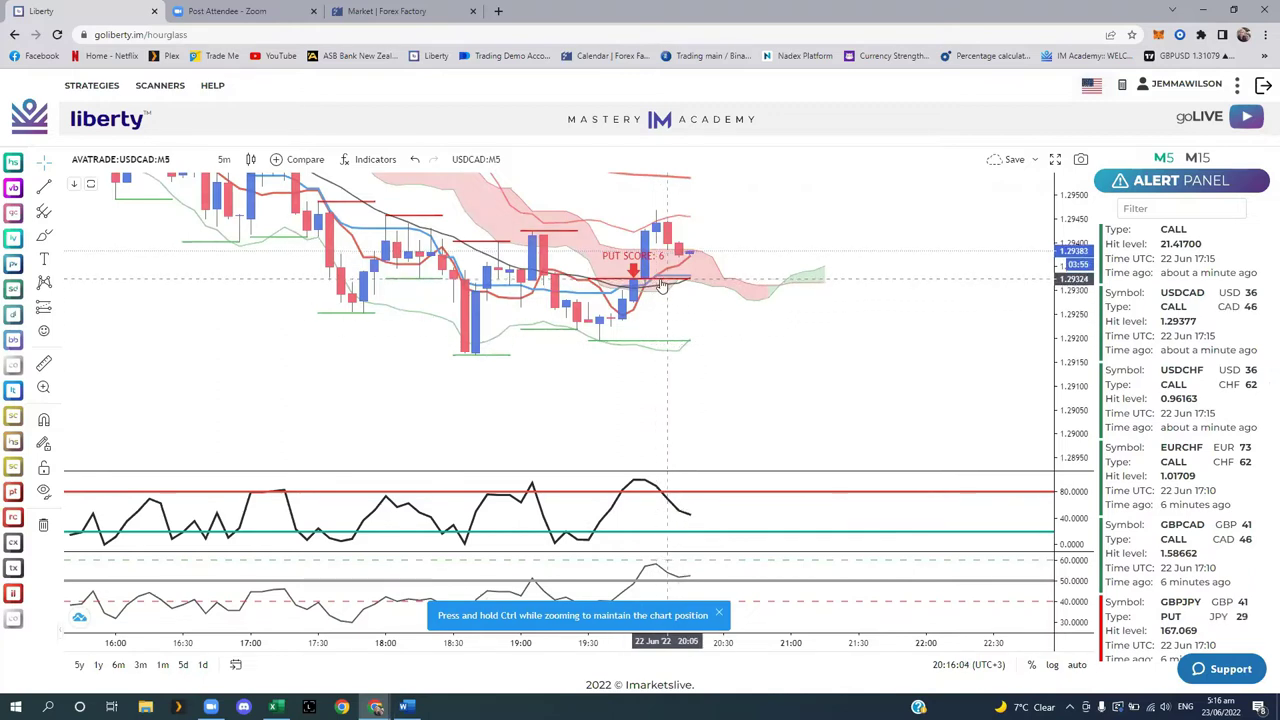
Return to the Word guide and place the cursor in the item about checking for obstacles or resistance zones.
key("alt+Tab")
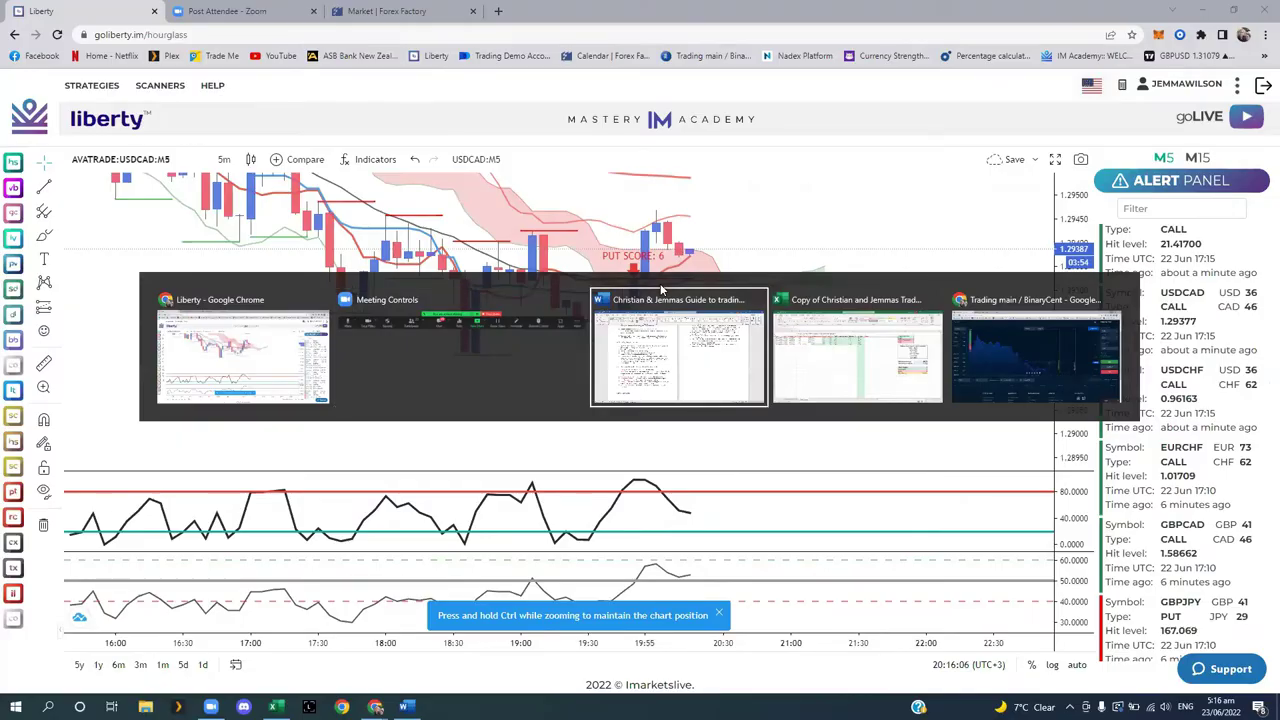
left_click(662, 300)
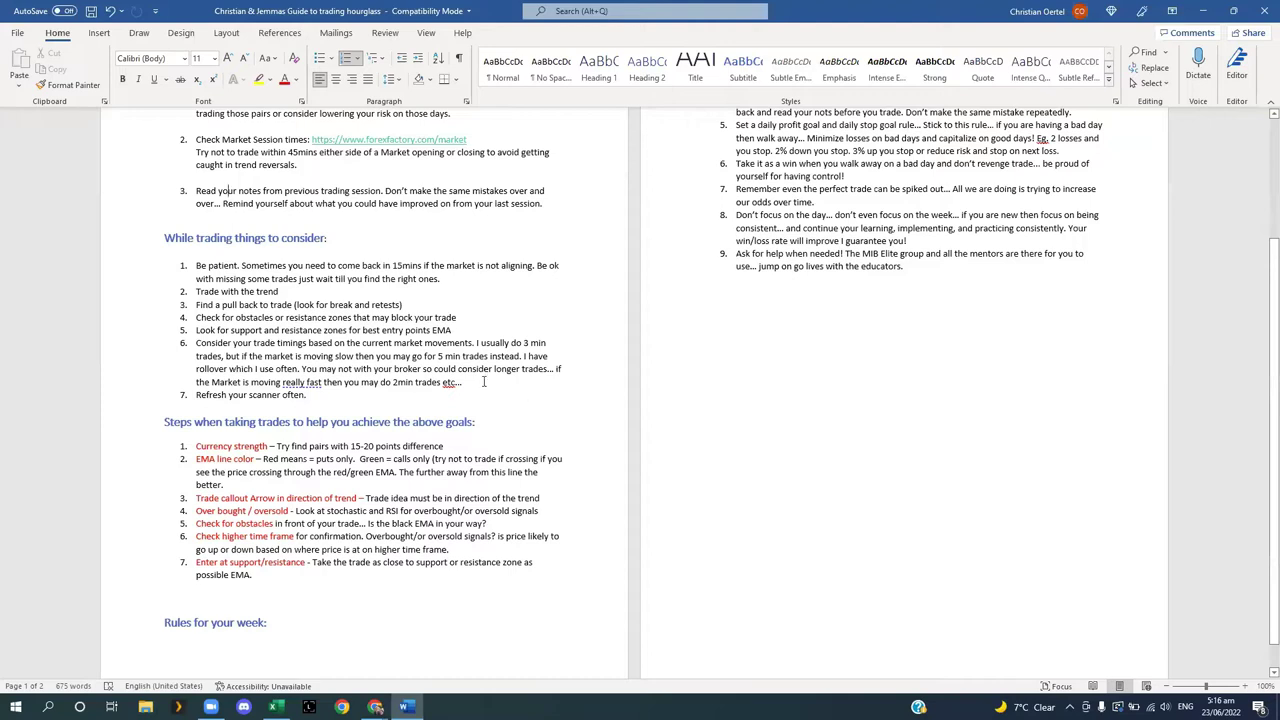
left_click(216, 319)
Switch to the Liberty USDCAD chart and draw a horizontal line at about 1.29326, on the obstacle level just below the current price.
key("alt+Tab")
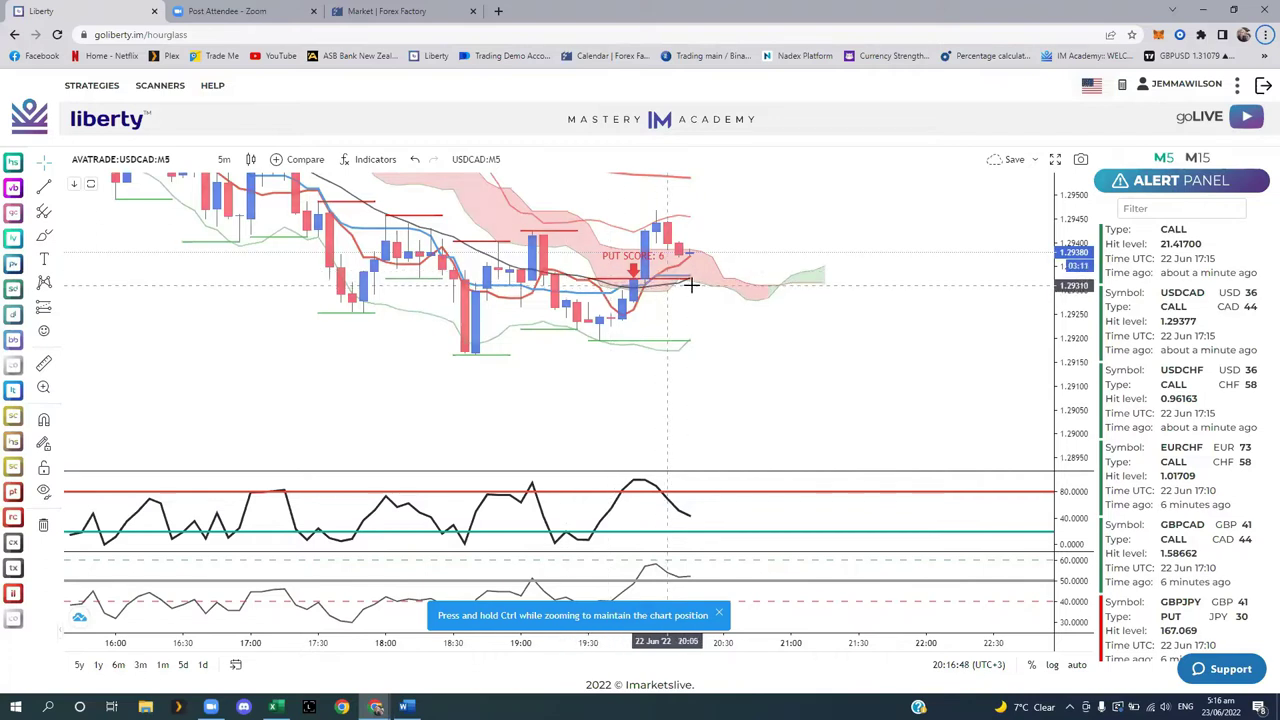
scroll(877, 449, "down", 2)
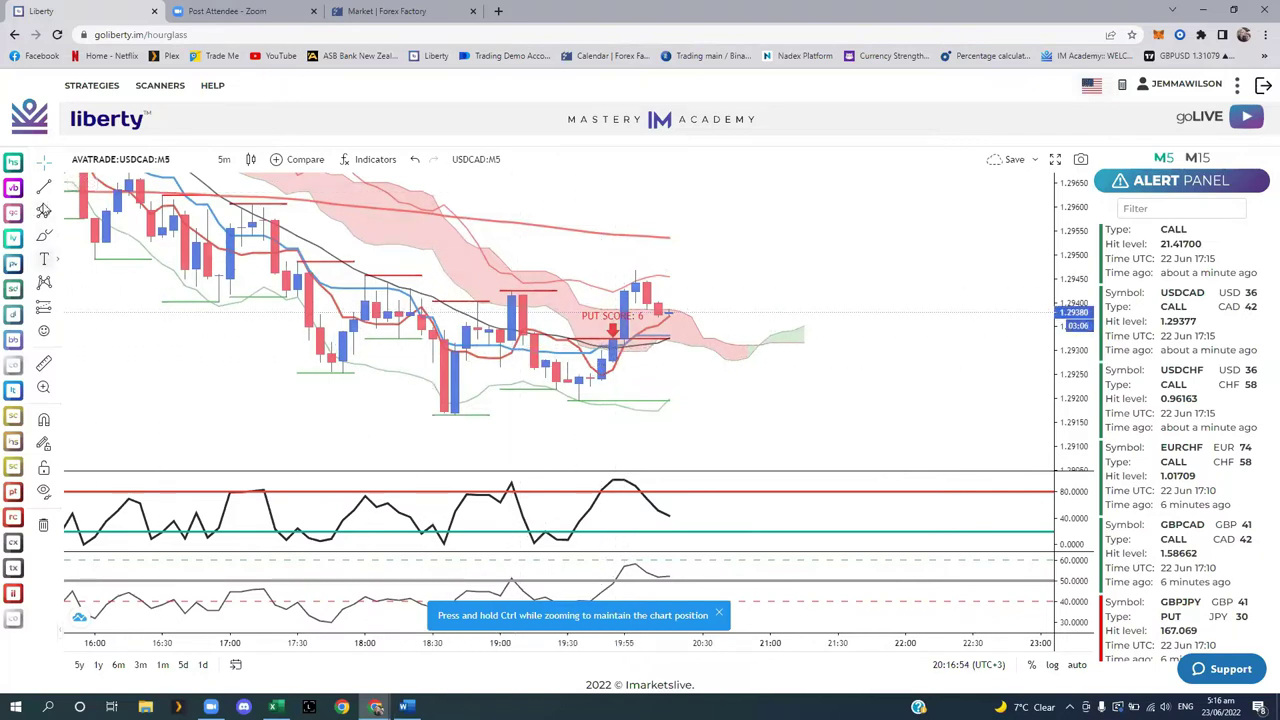
left_click(44, 187)
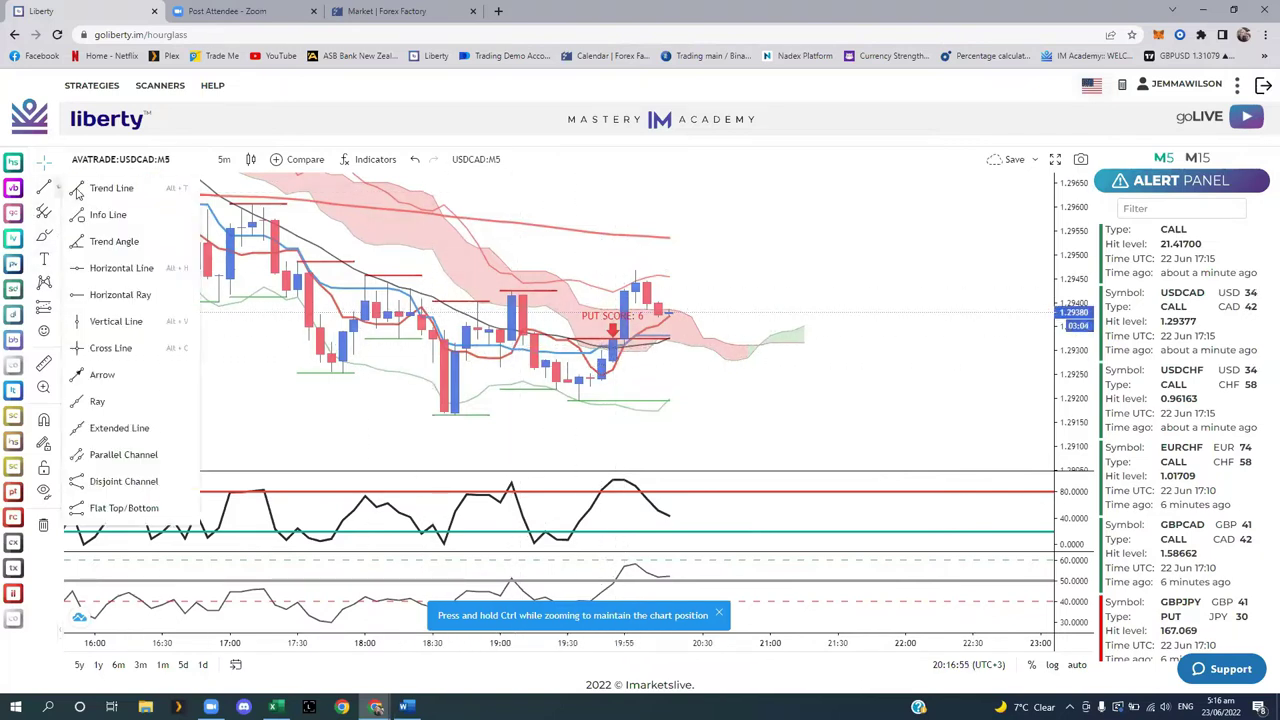
left_click(124, 272)
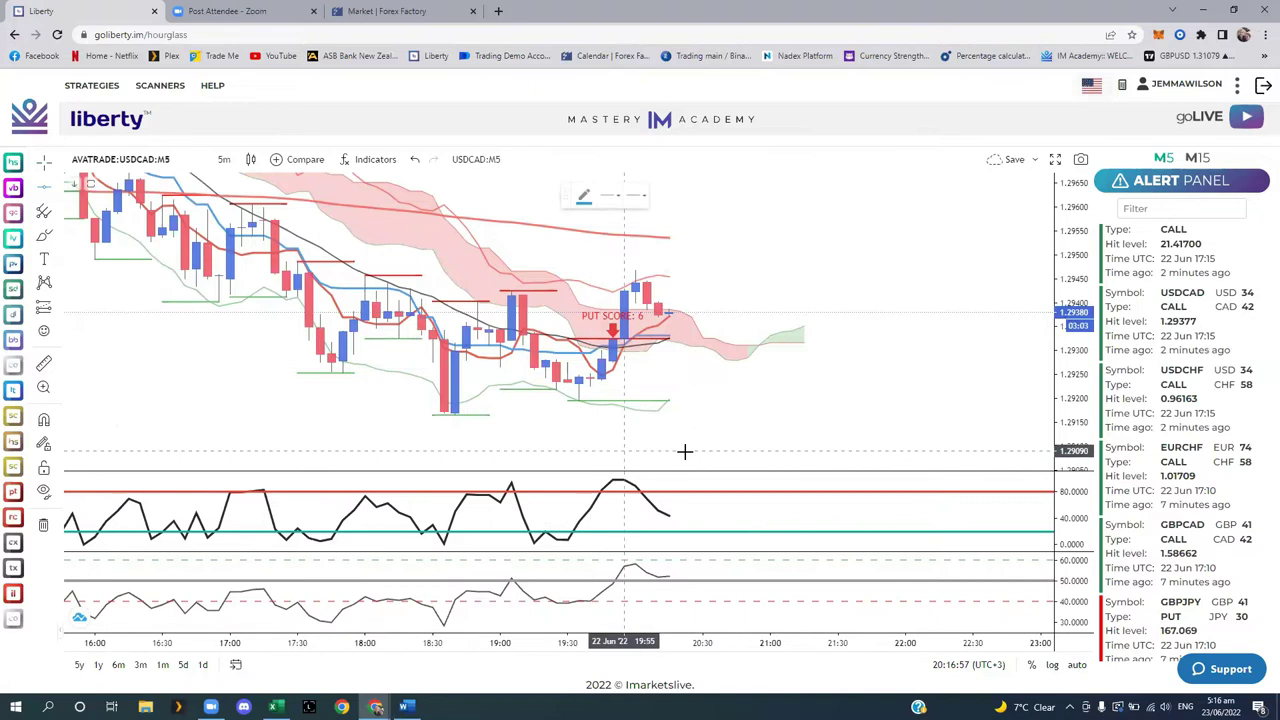
left_click(690, 338)
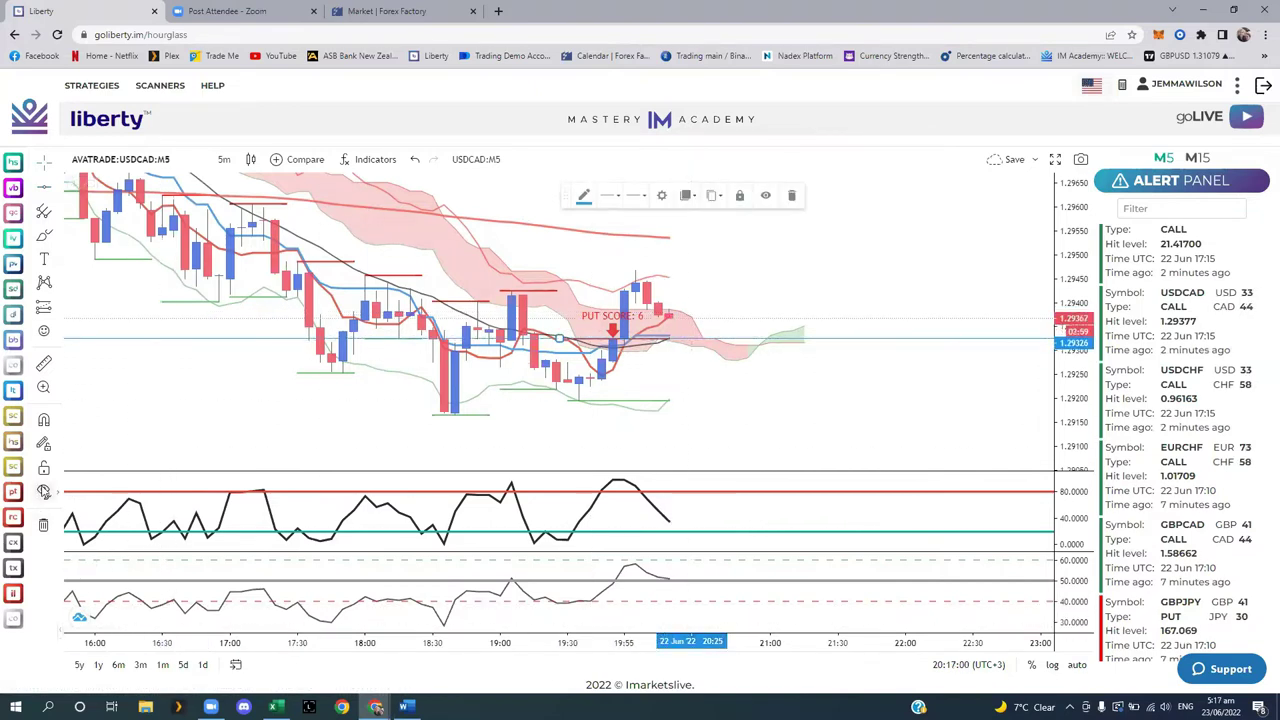
Hide the chart's indicators and draw a second horizontal line at about 1.29351 through the earlier candles.
left_click(44, 491)
left_click(110, 535)
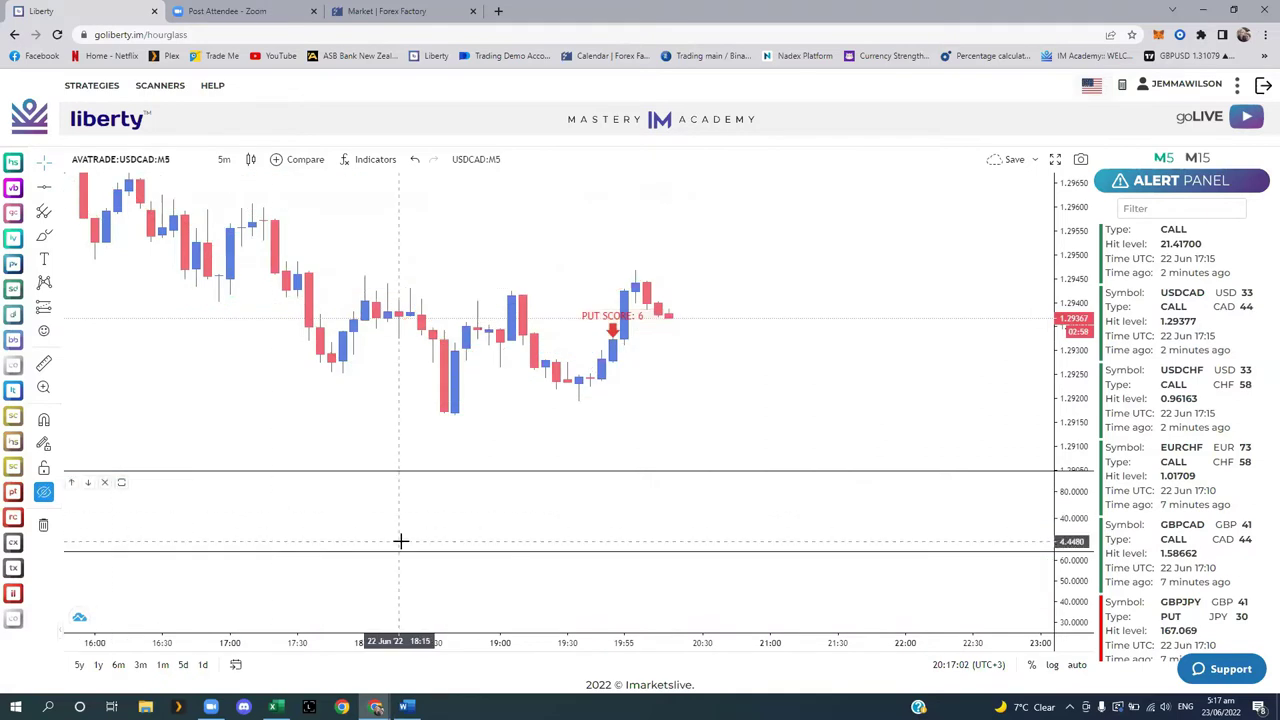
left_click(44, 190)
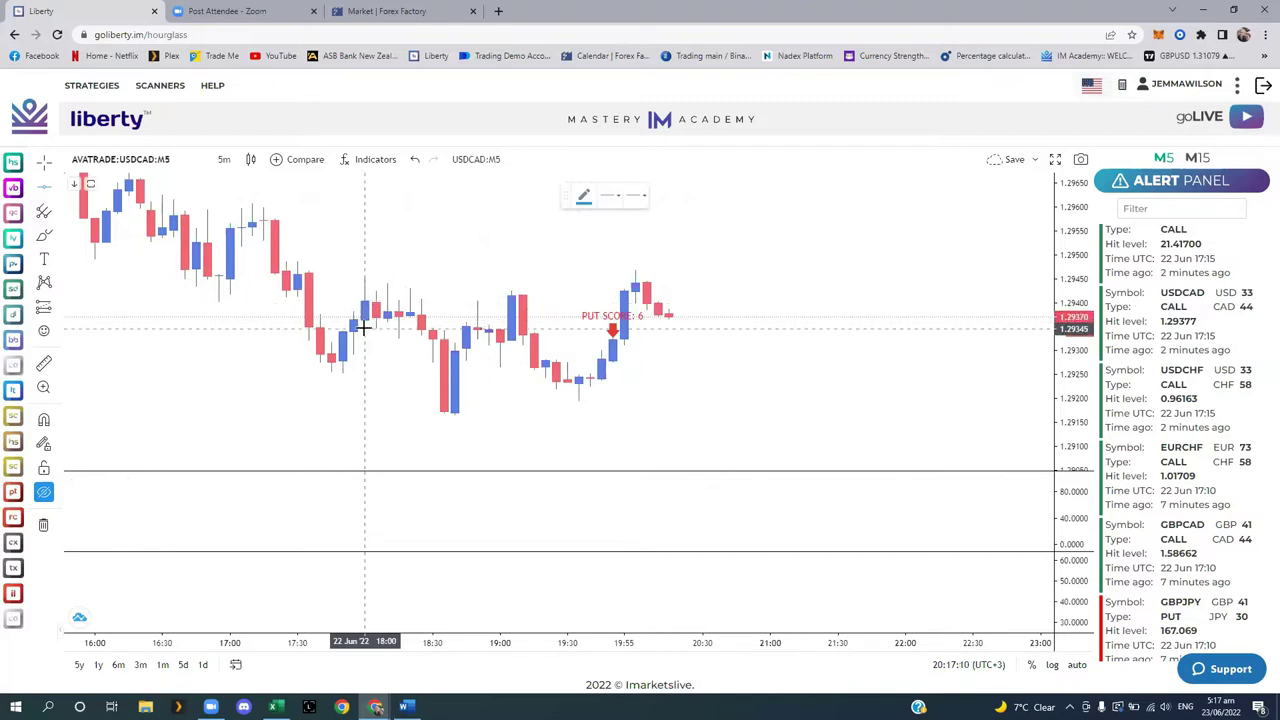
left_click(365, 325)
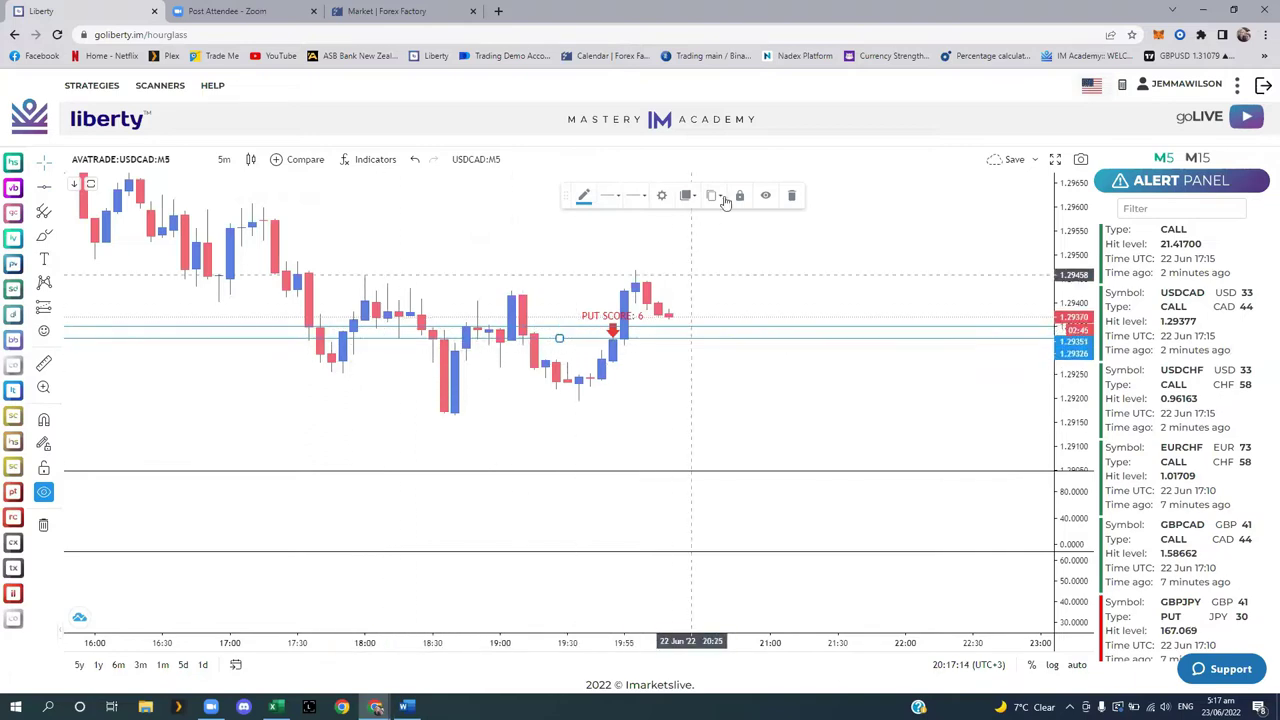
Delete the horizontal level lines and show the indicators on the USDCAD chart again.
left_click(789, 197)
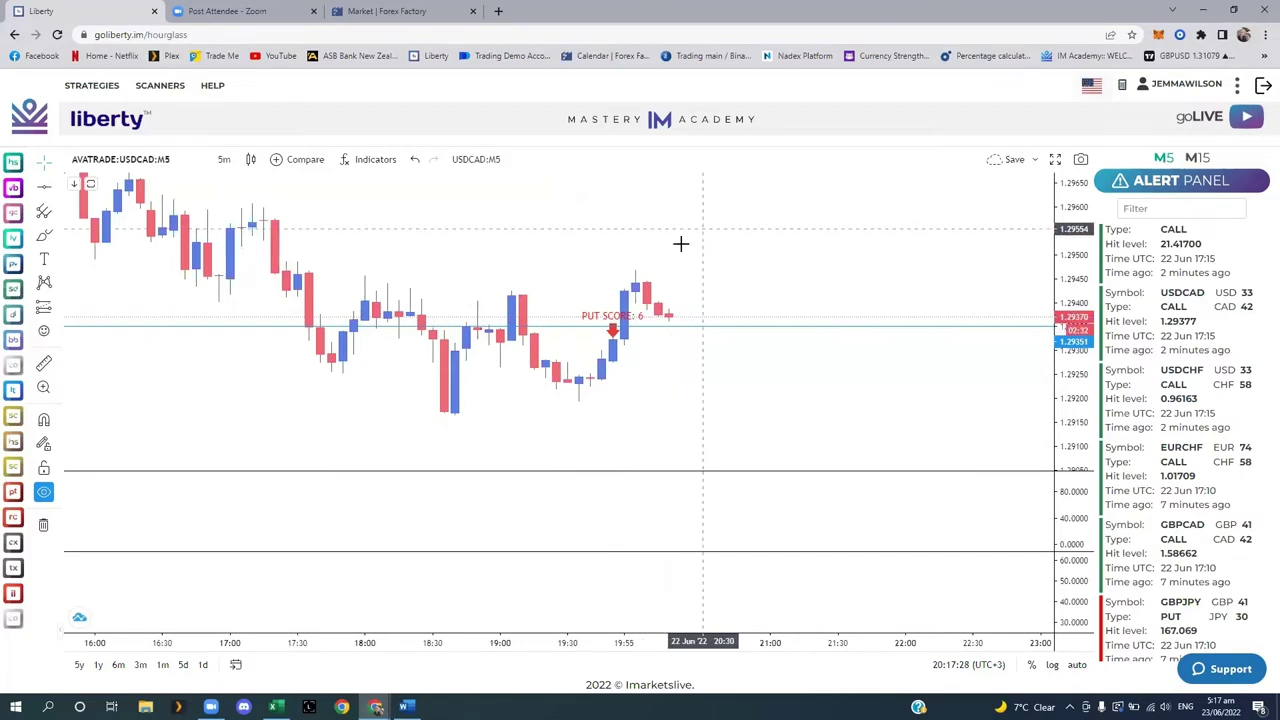
left_click(43, 491)
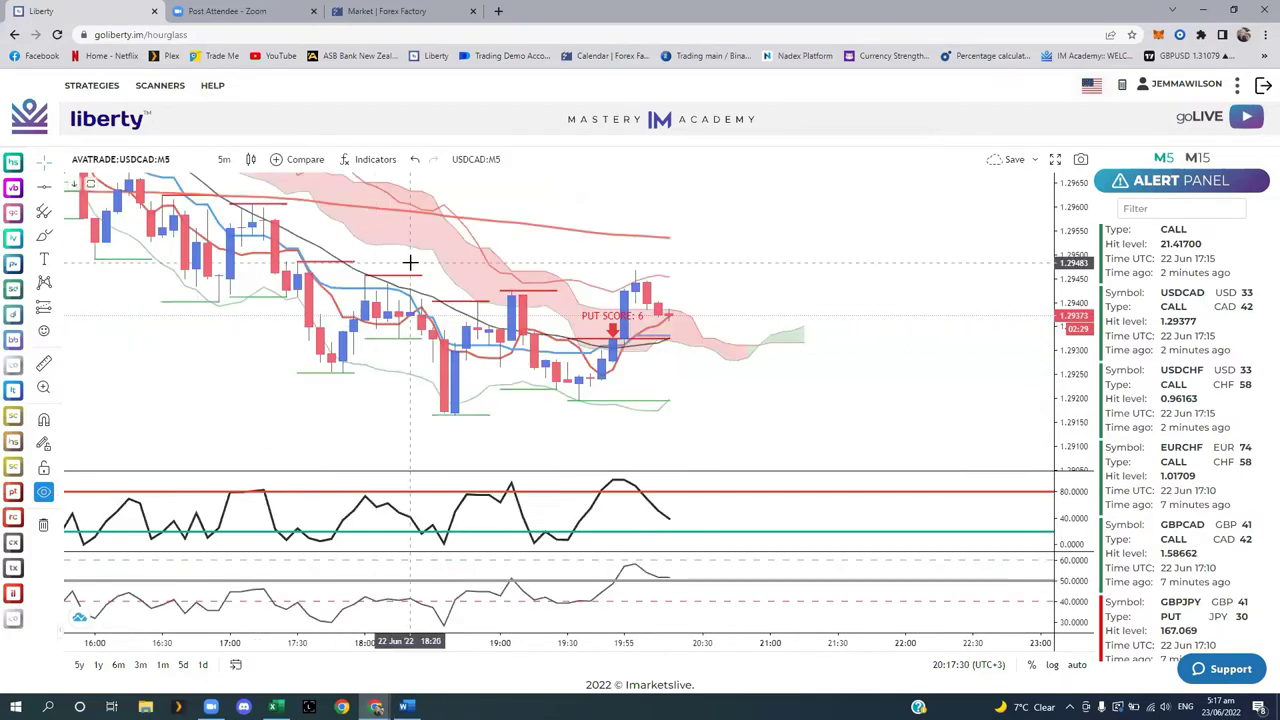
scroll(520, 372, "up", 3)
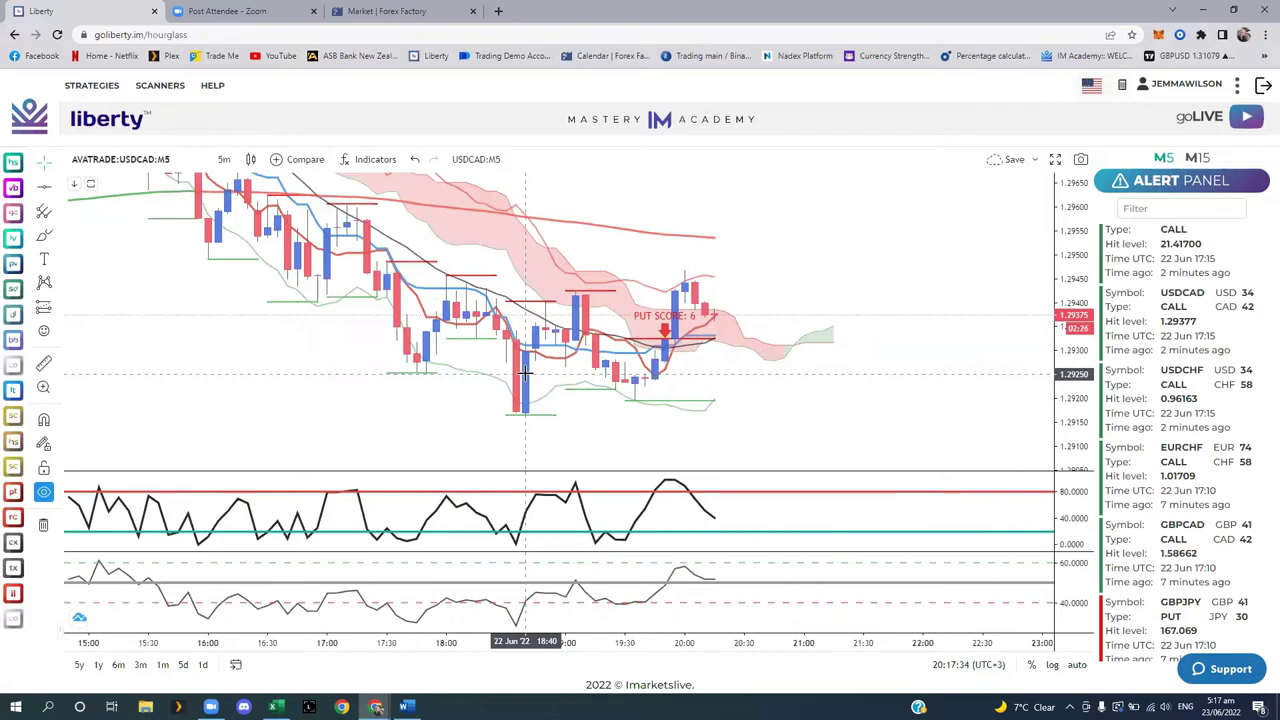
Compare the Word guide's item on support and resistance zones for best EMA entry points with the Liberty USDCAD chart.
key("alt+Tab")
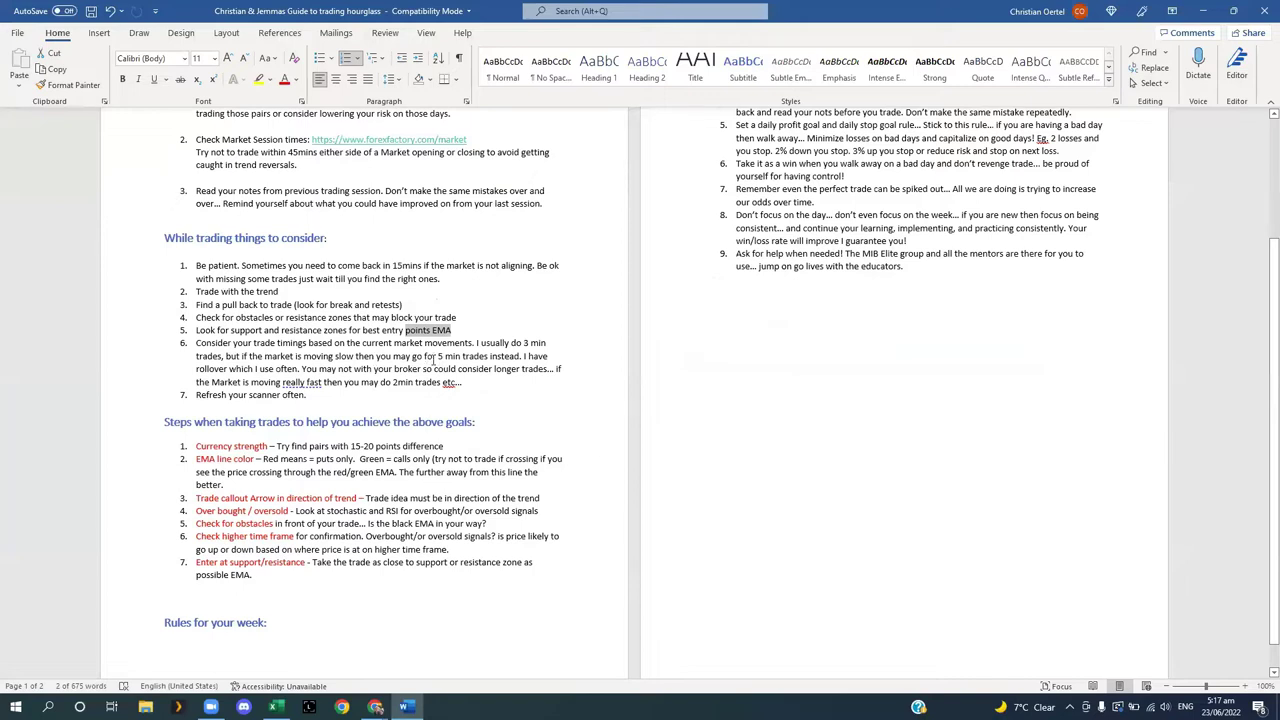
key("alt+Tab")
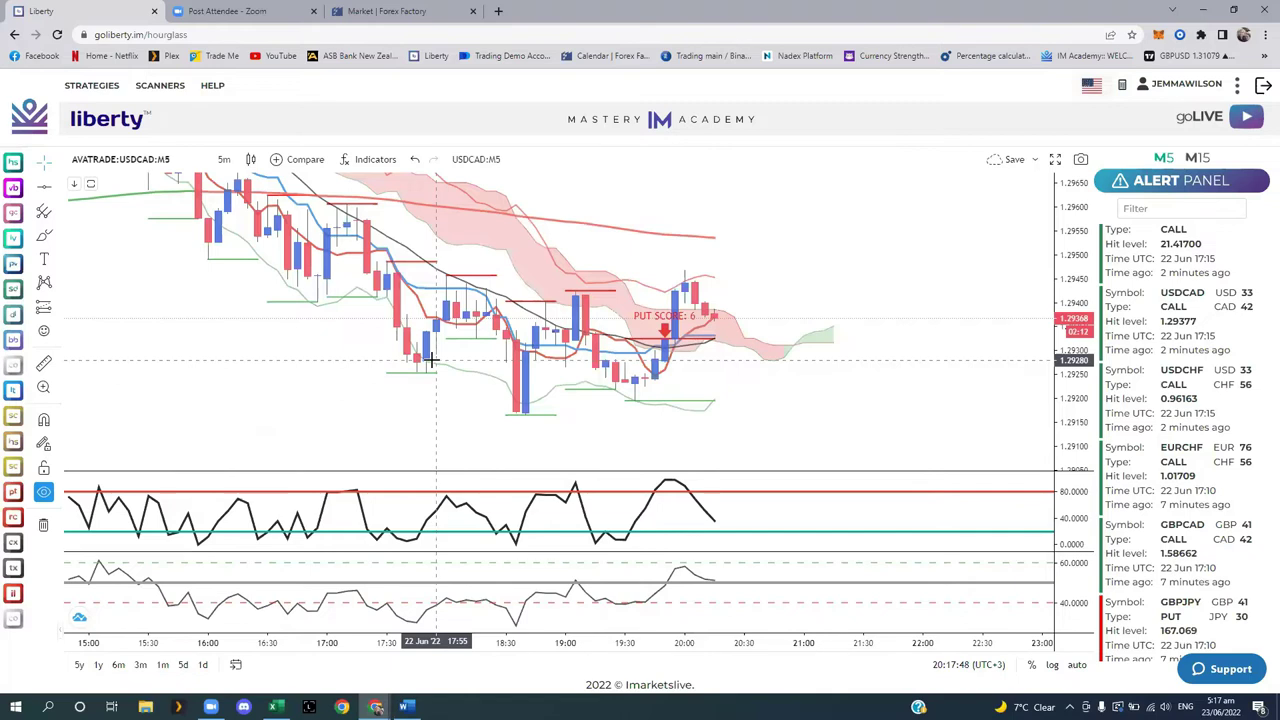
key("alt+Tab")
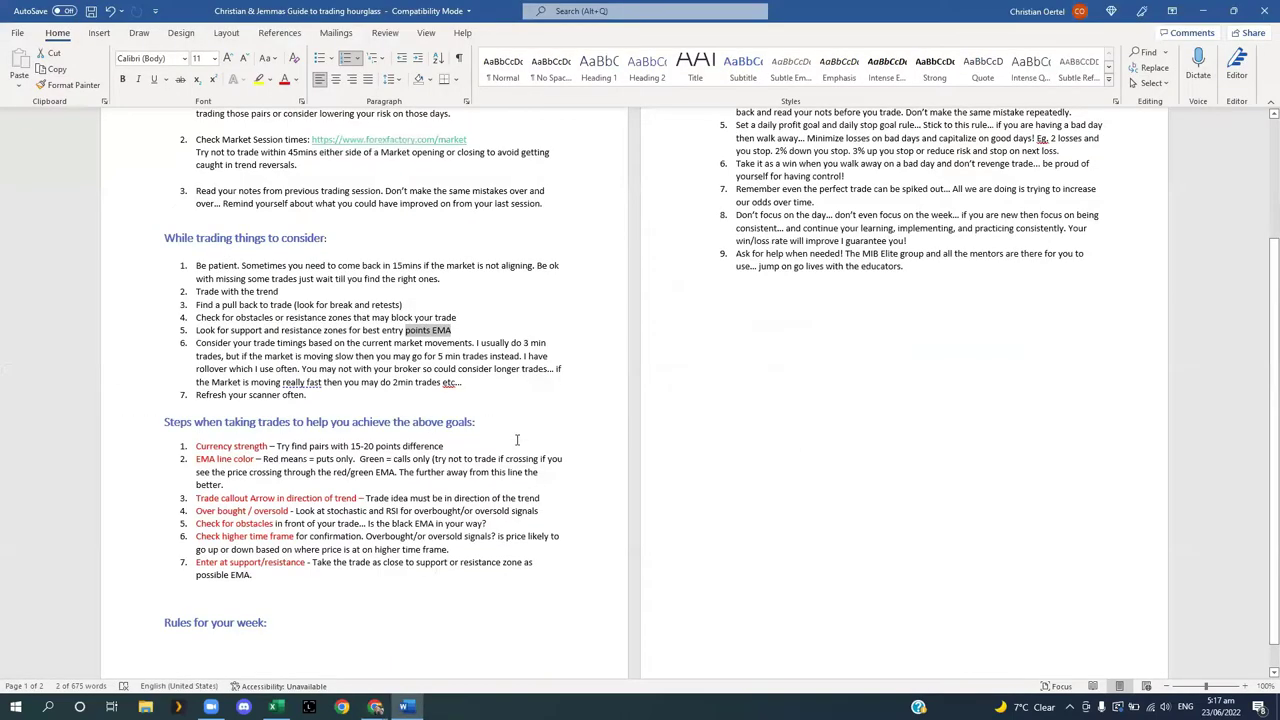
key("alt+Tab")
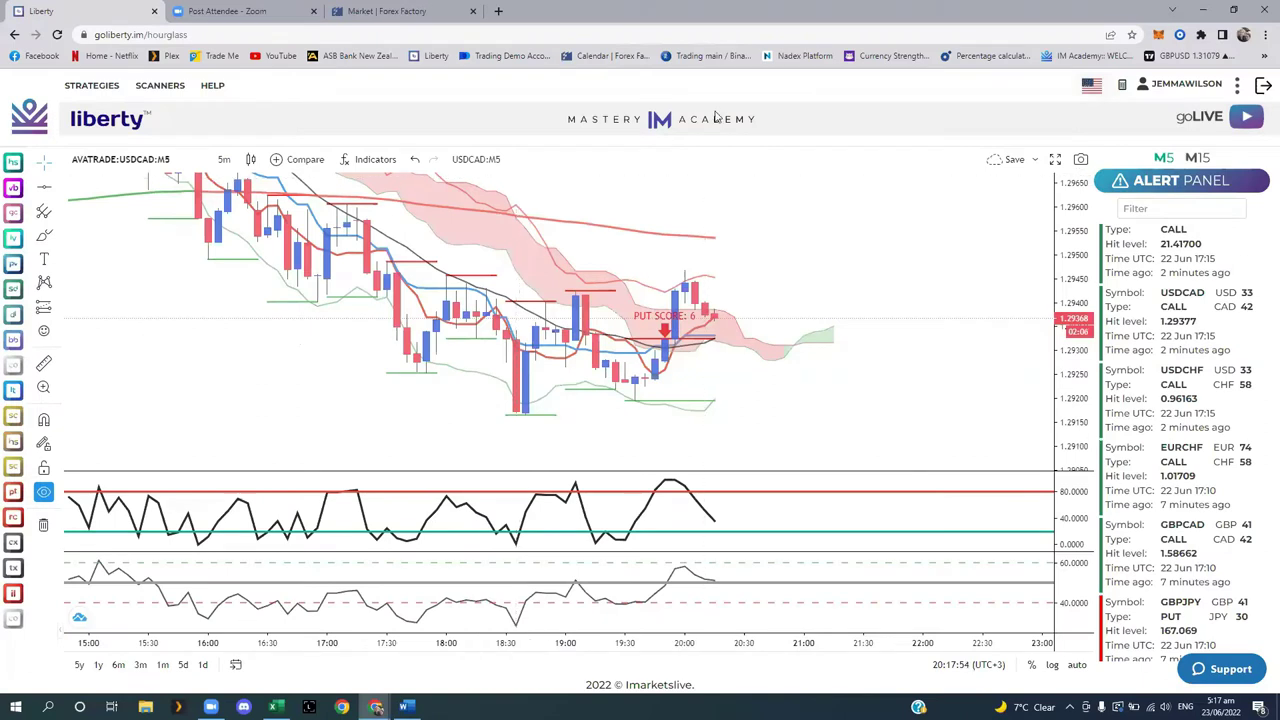
key("alt+Tab")
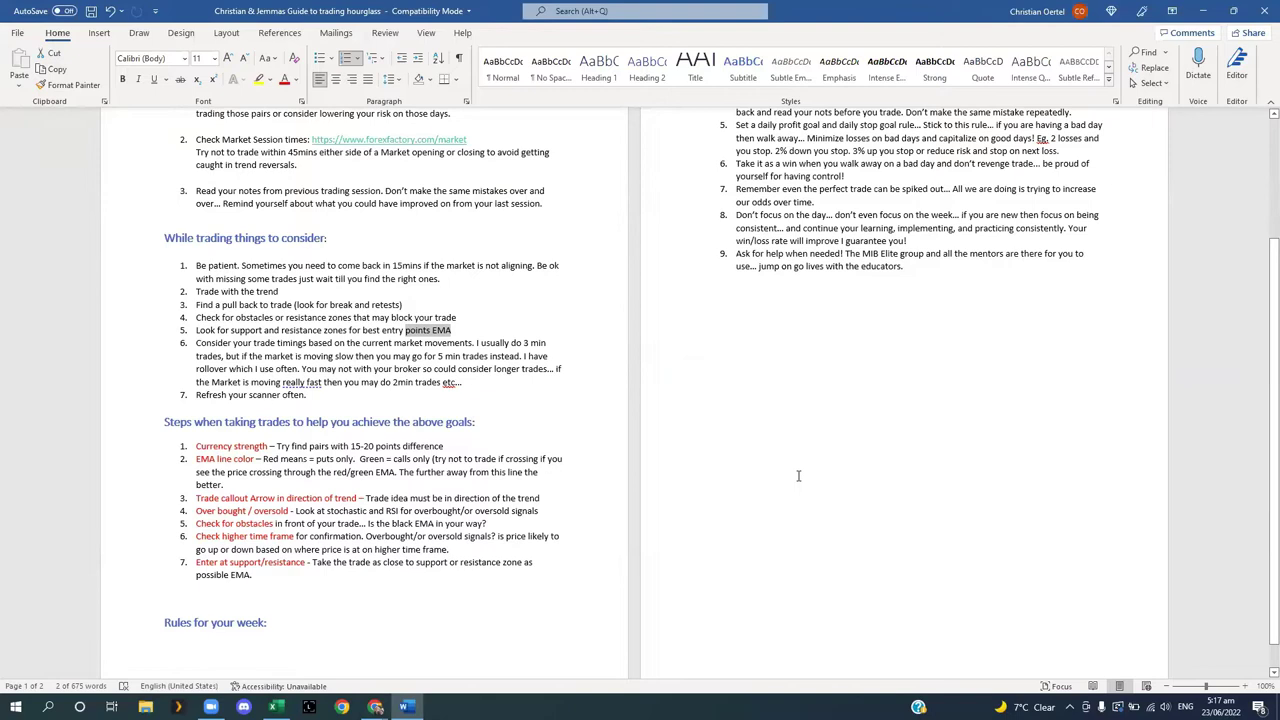
left_click(1261, 553)
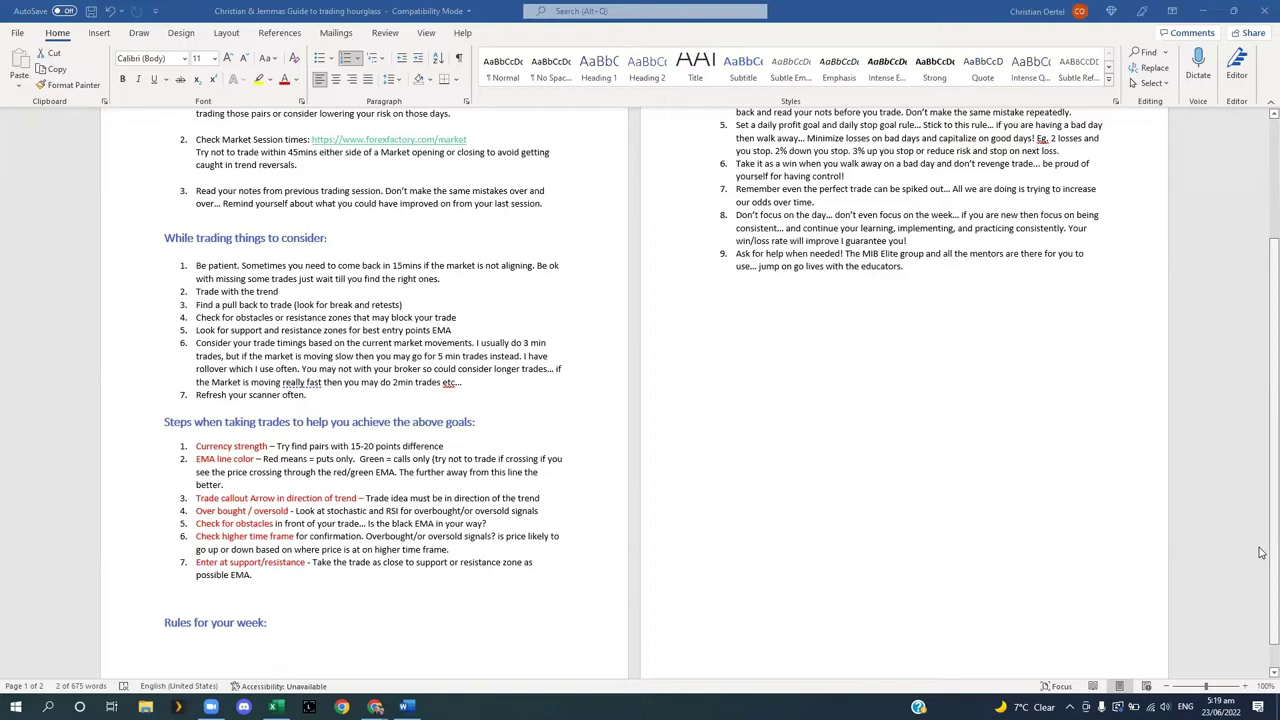
Switch to the Excel tracking sheet and review the Trade Timing entries of the four recorded trades.
key("alt+Tab")
key("alt+Tab")
key("alt+Tab")
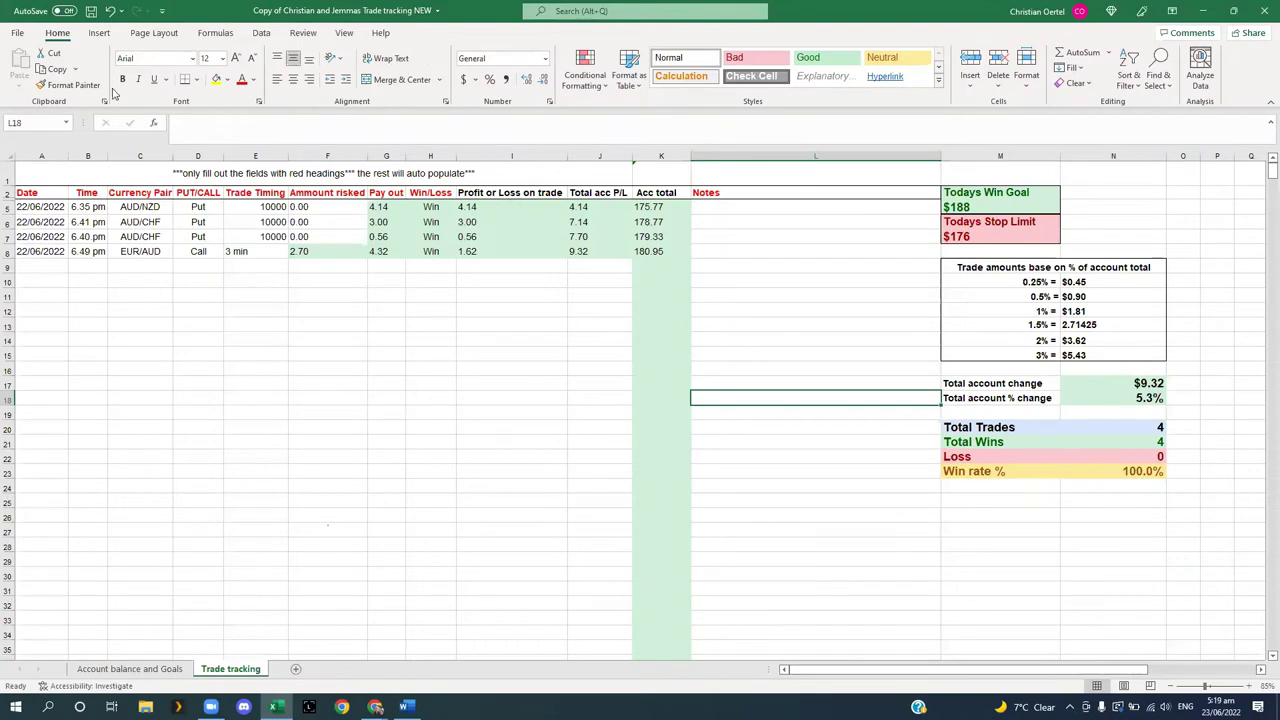
left_click(250, 250)
left_click_drag(263, 206, 265, 230)
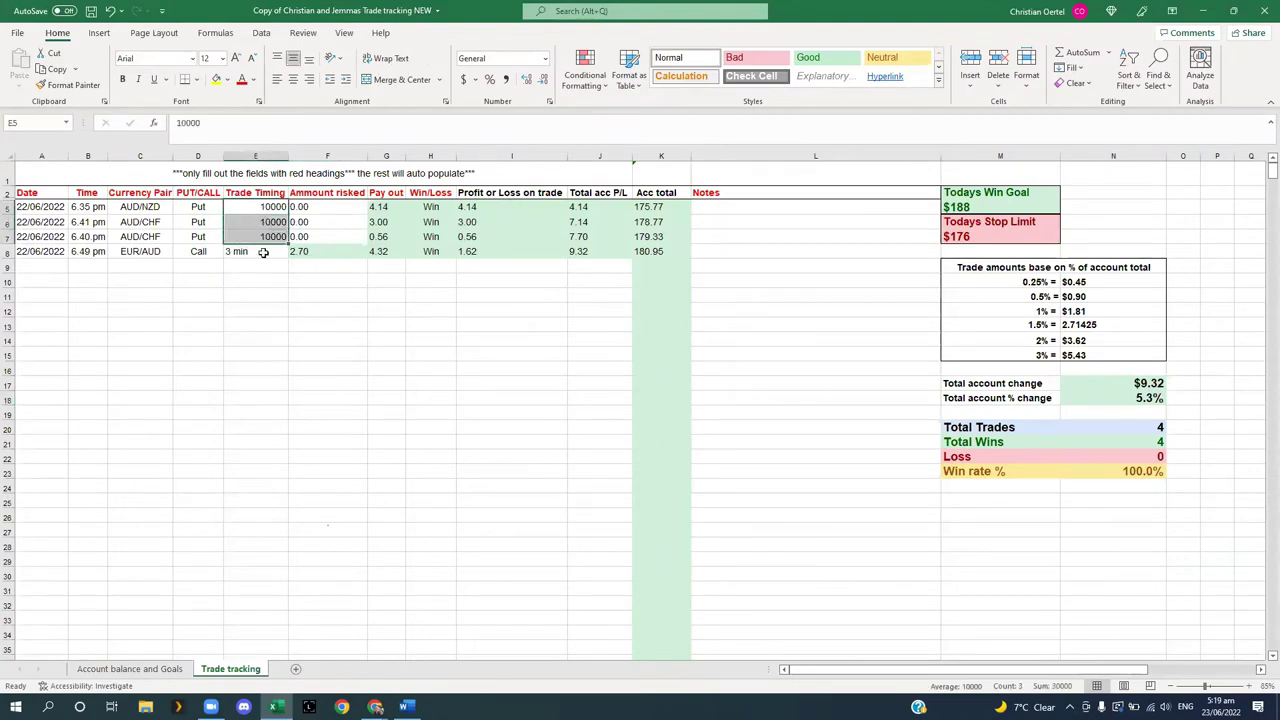
left_click(260, 252)
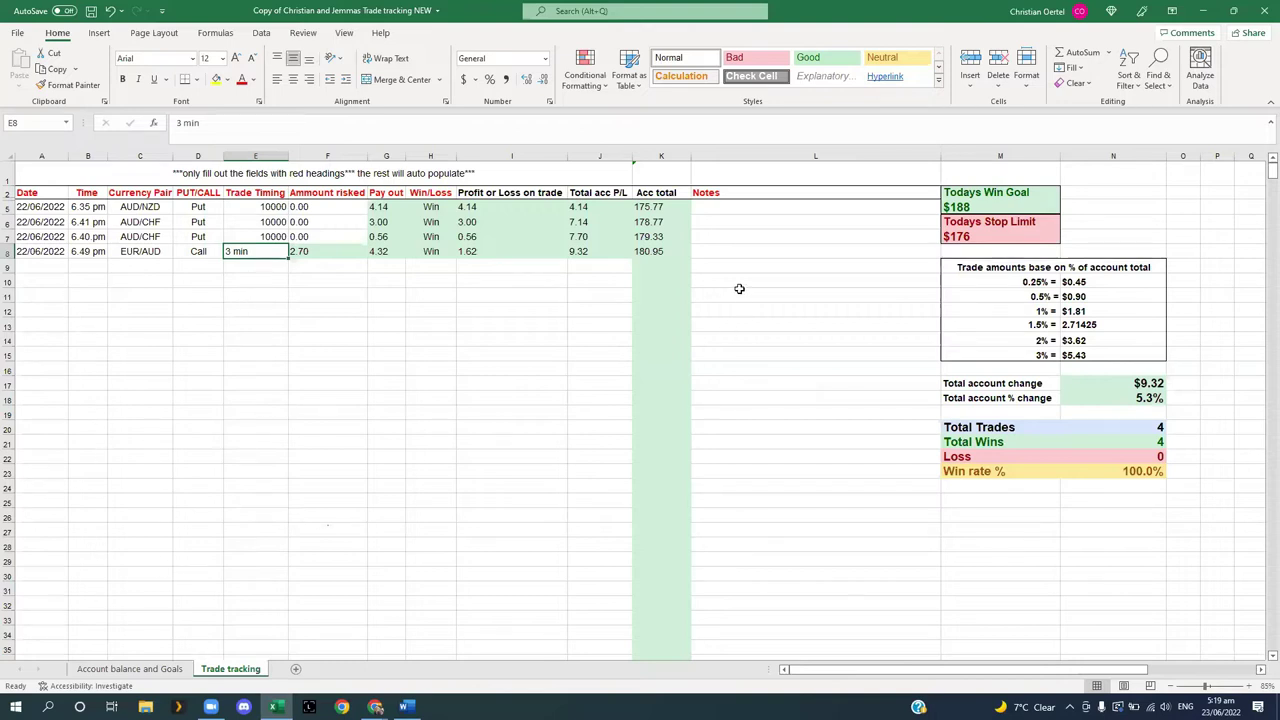
Look over the Notes column of the tracking sheet and select the Notes cell of the EUR/AUD trade.
left_click(731, 248)
left_click(733, 268)
left_click(737, 329)
left_click(740, 354)
left_click(751, 397)
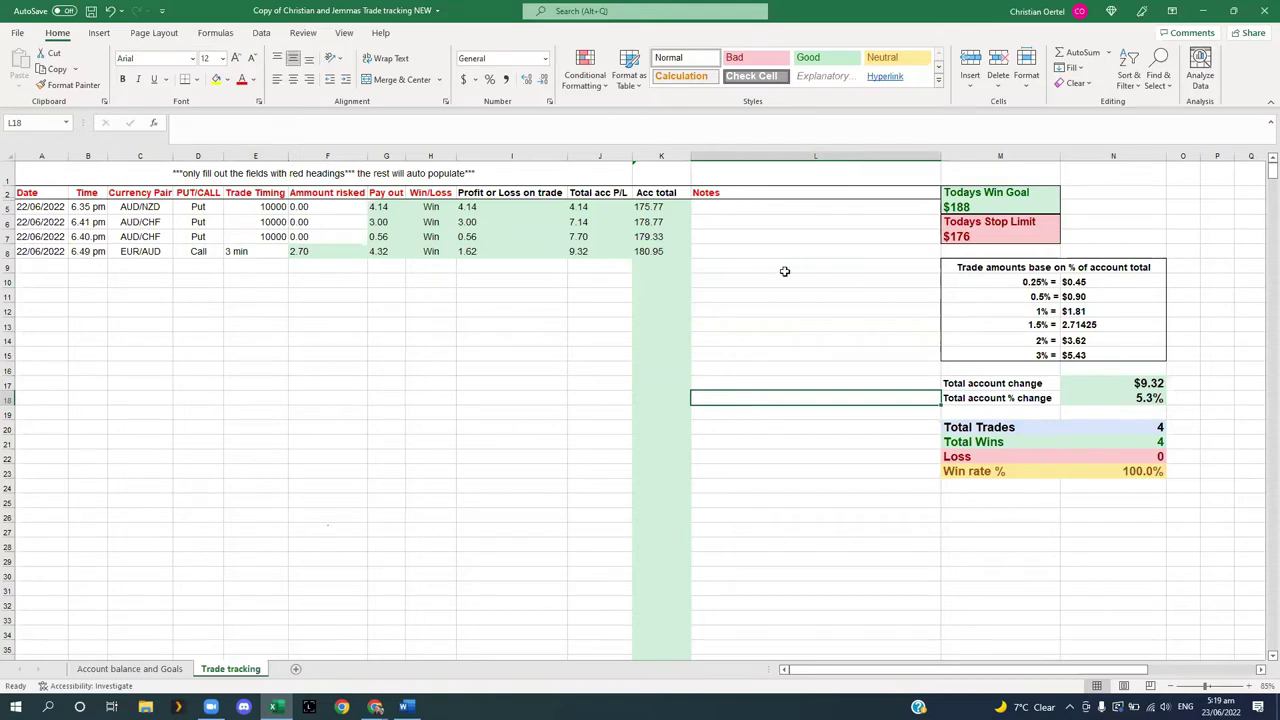
left_click(759, 253)
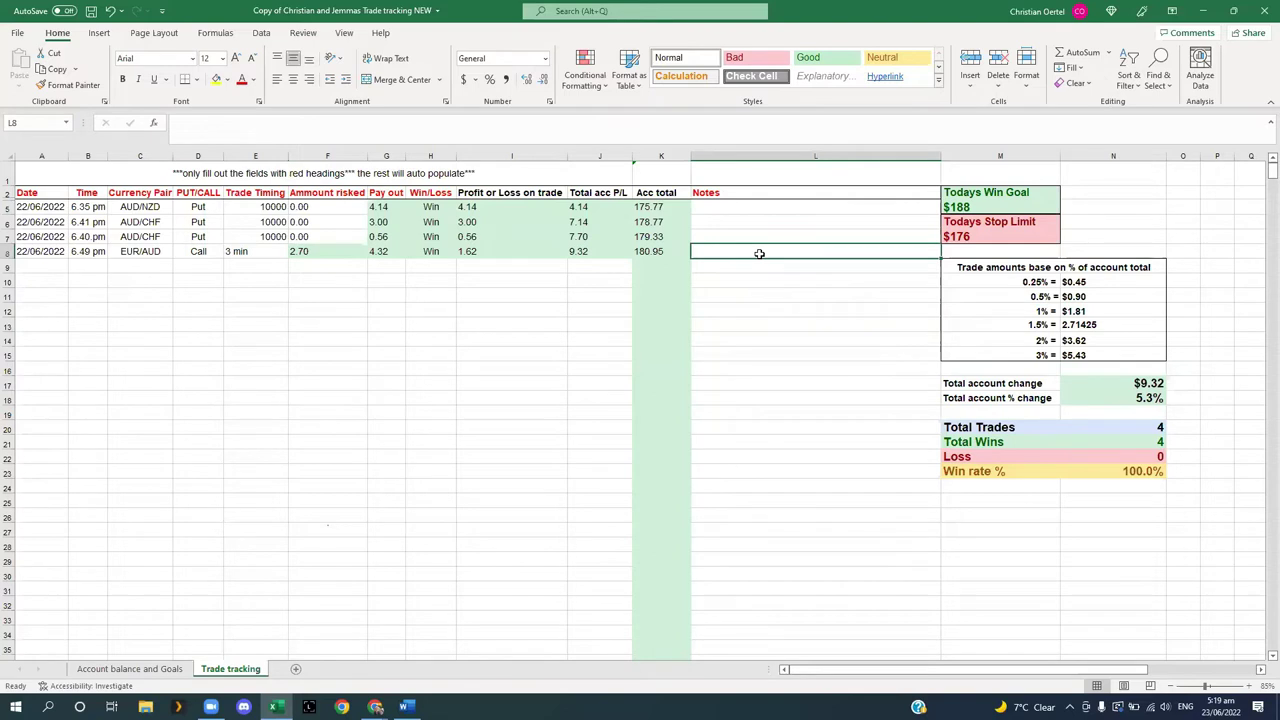
Return to the Word guide and read the items on entry points, trade timings and refreshing the scanner.
key("alt+Tab")
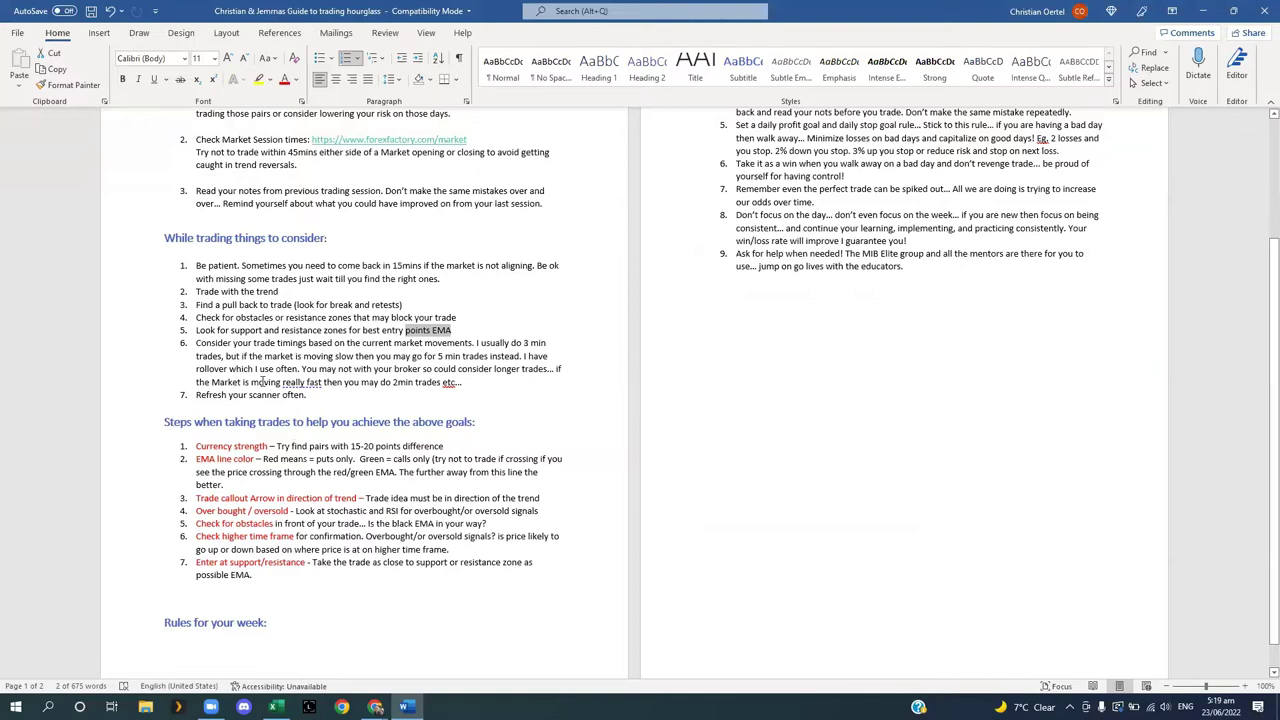
scroll(262, 381, "down", 1)
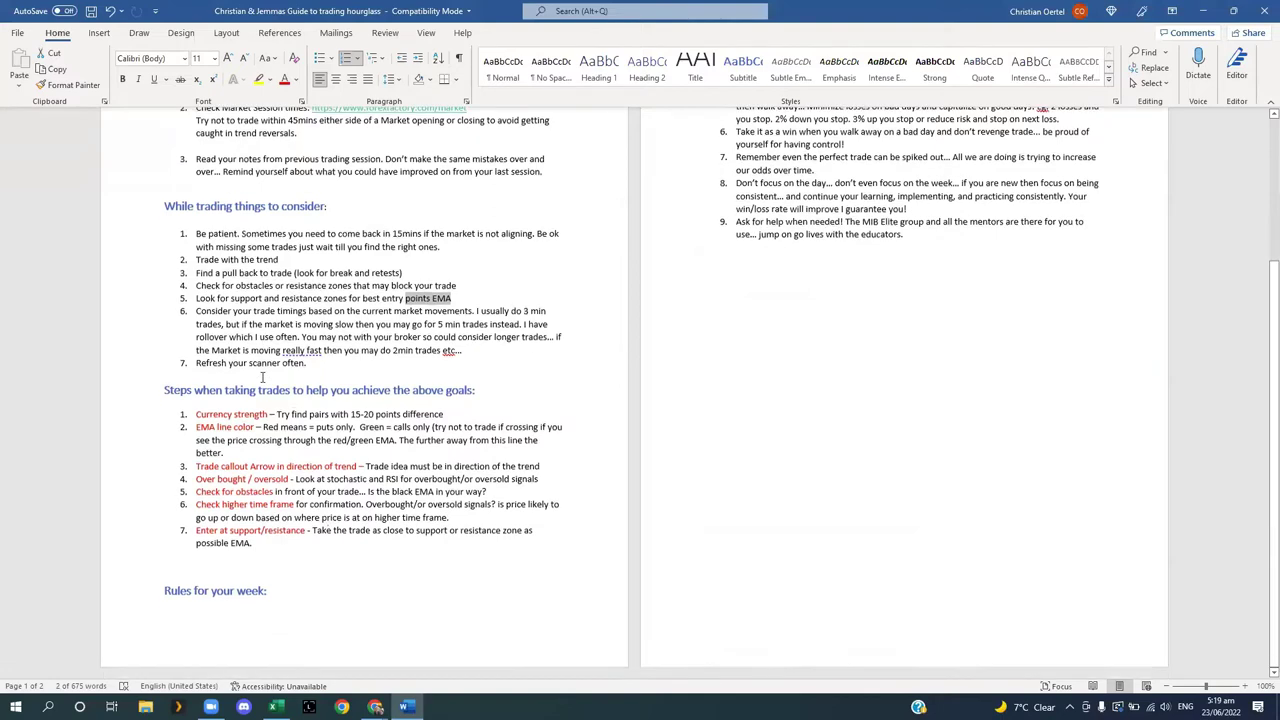
left_click(229, 298)
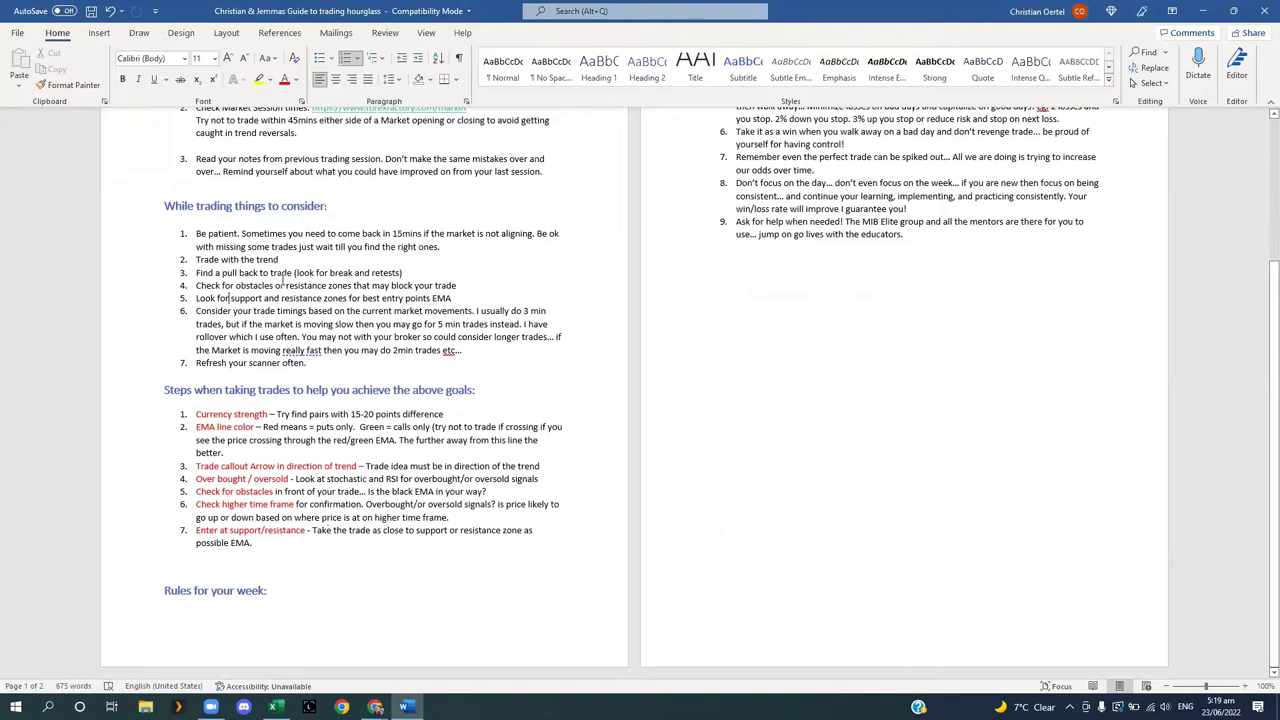
double_click(232, 312)
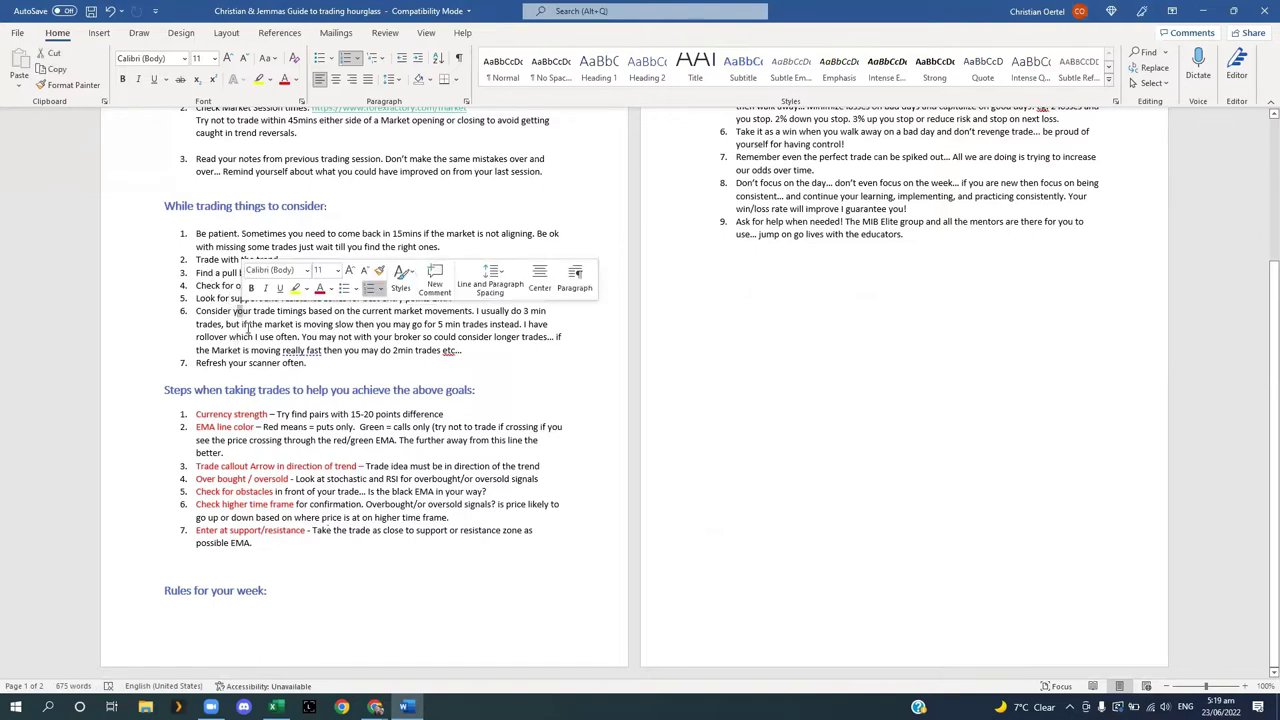
left_click(251, 363)
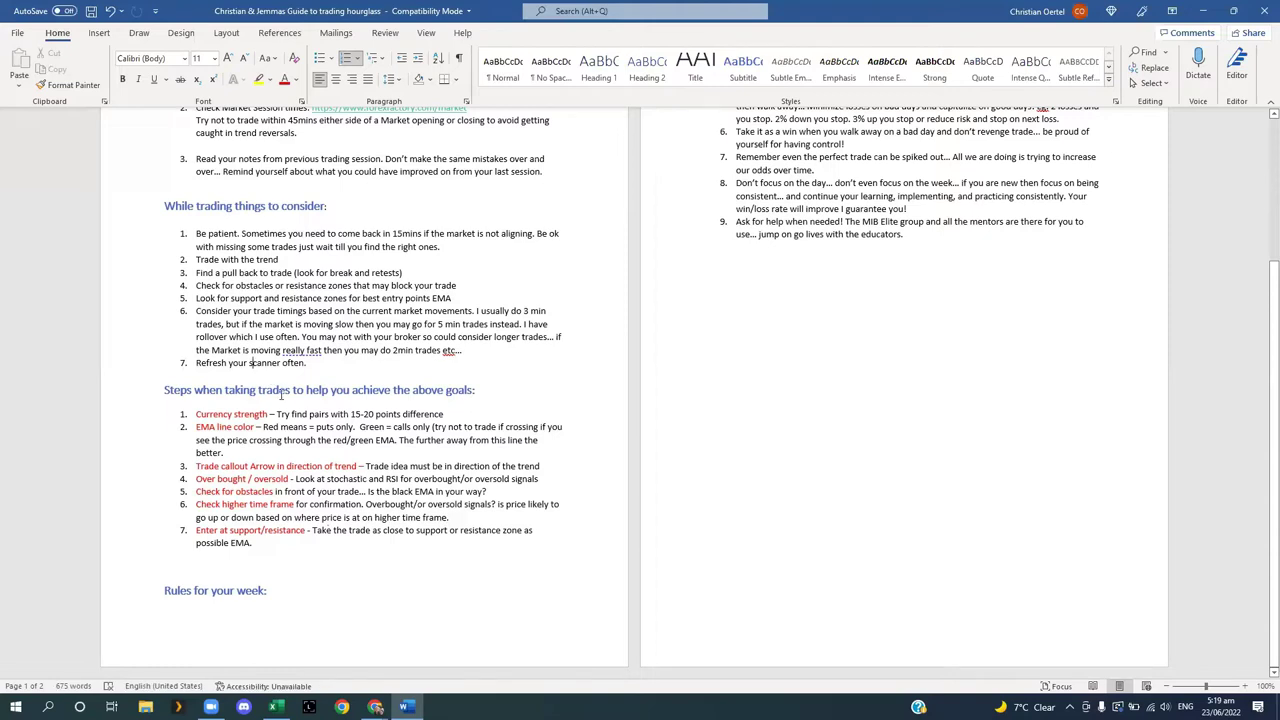
Switch to Liberty in Chrome and check how long ago the USDCAD alert was issued in the alert list.
key("alt+Tab")
key("Tab")
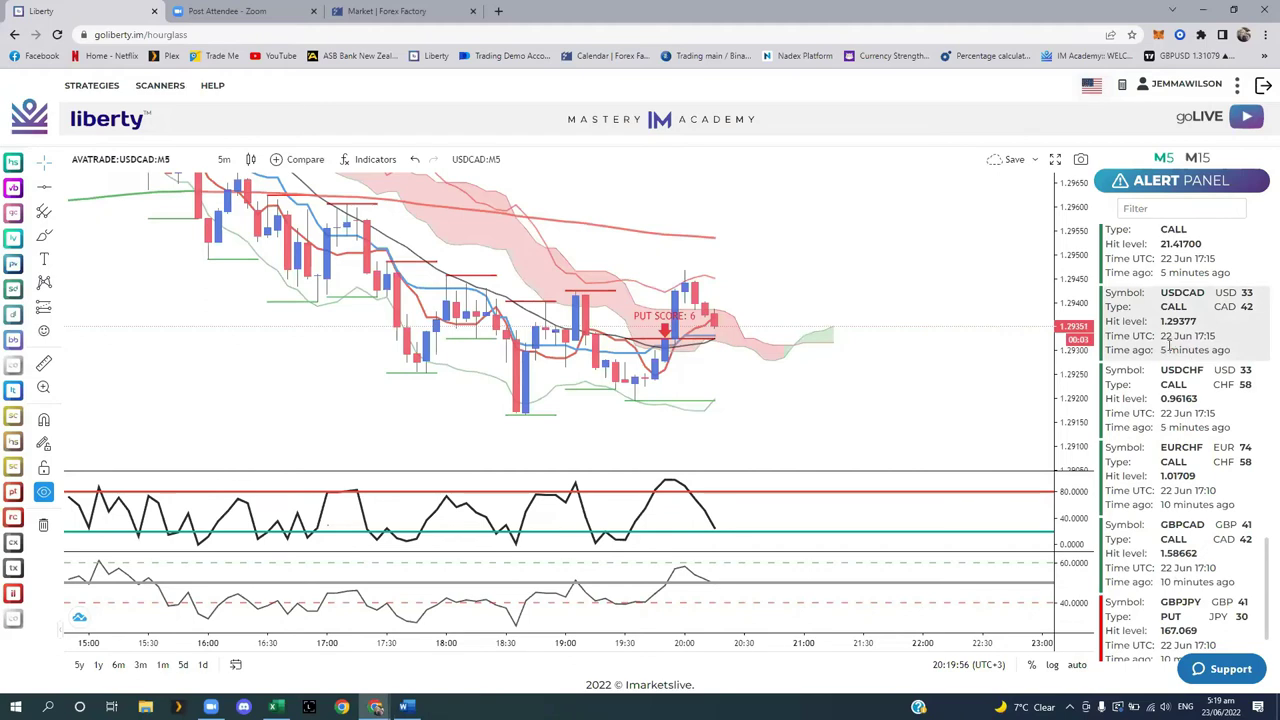
left_click_drag(1160, 348, 1236, 352)
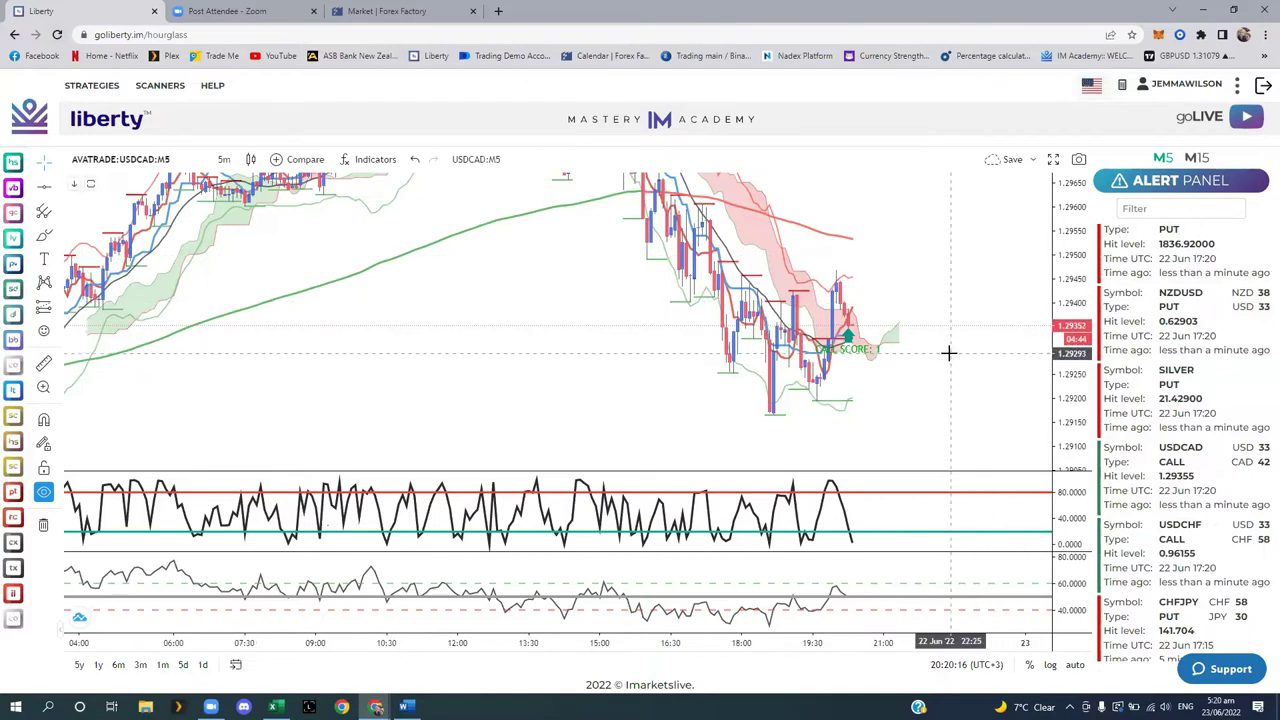
Return to the Word guide and read the "Steps when taking trades" heading and its currency strength item.
key("alt+Tab")
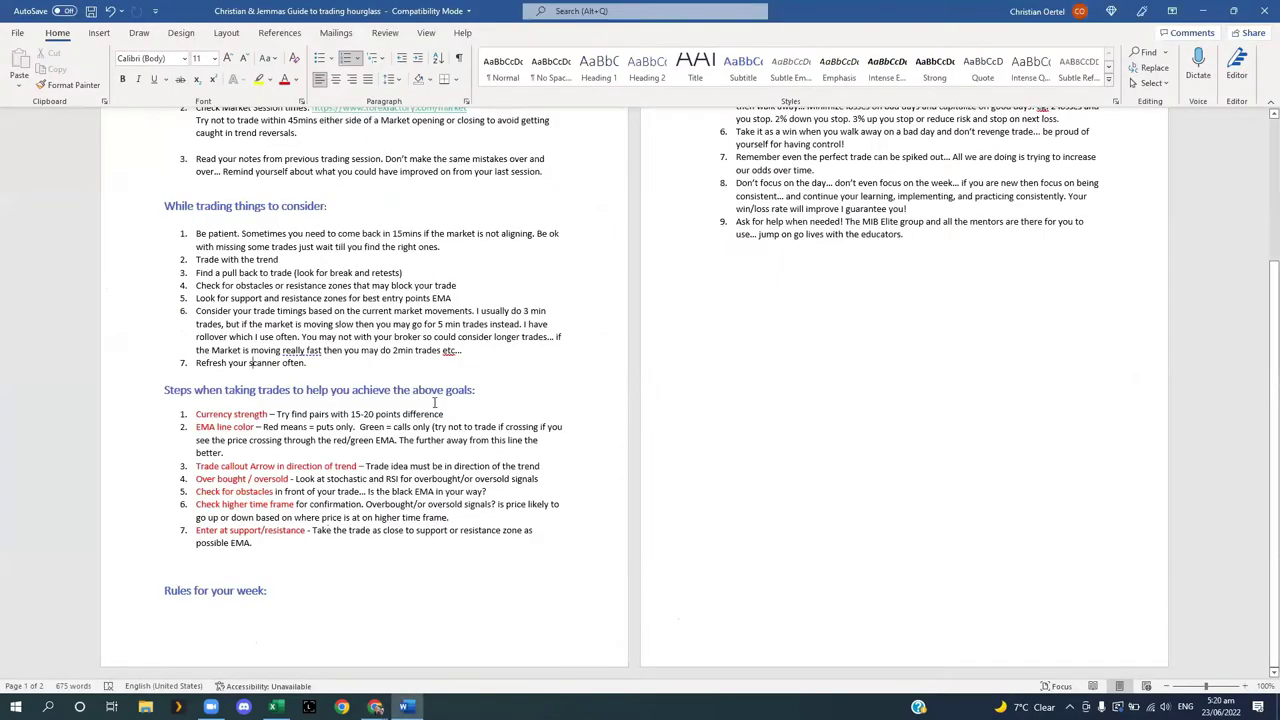
left_click(193, 393)
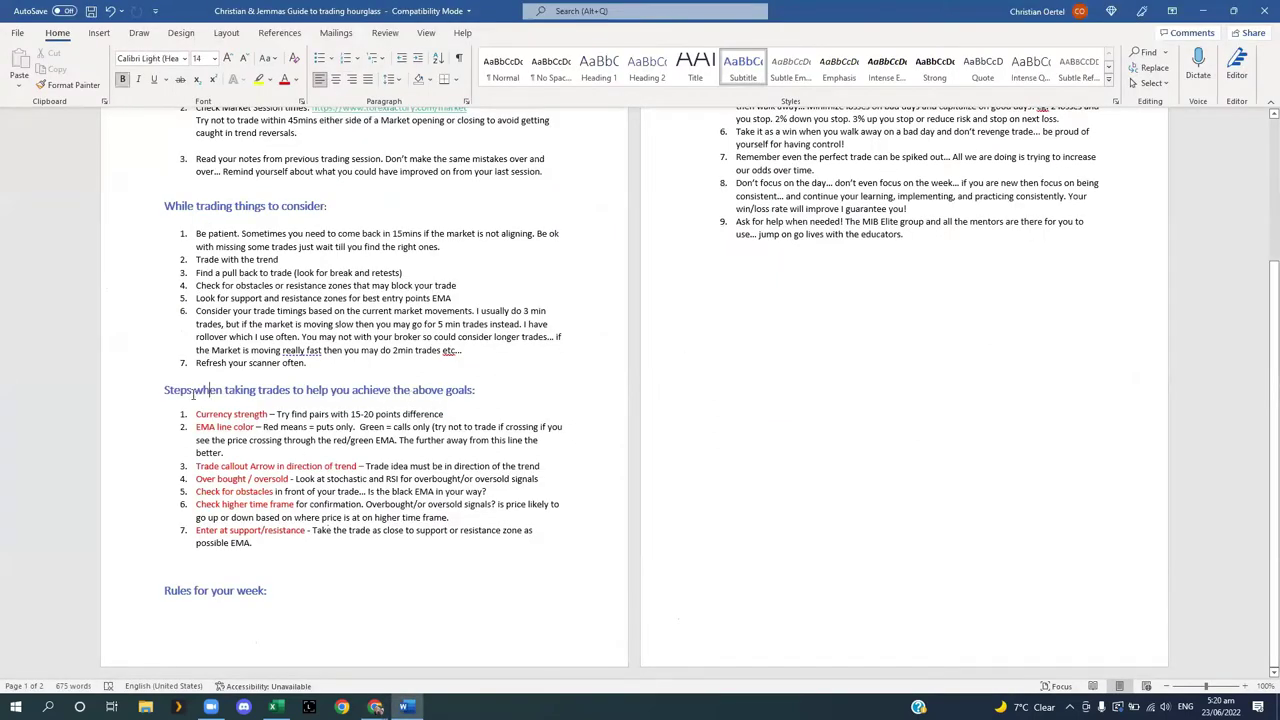
left_click_drag(168, 391, 472, 398)
left_click(378, 466)
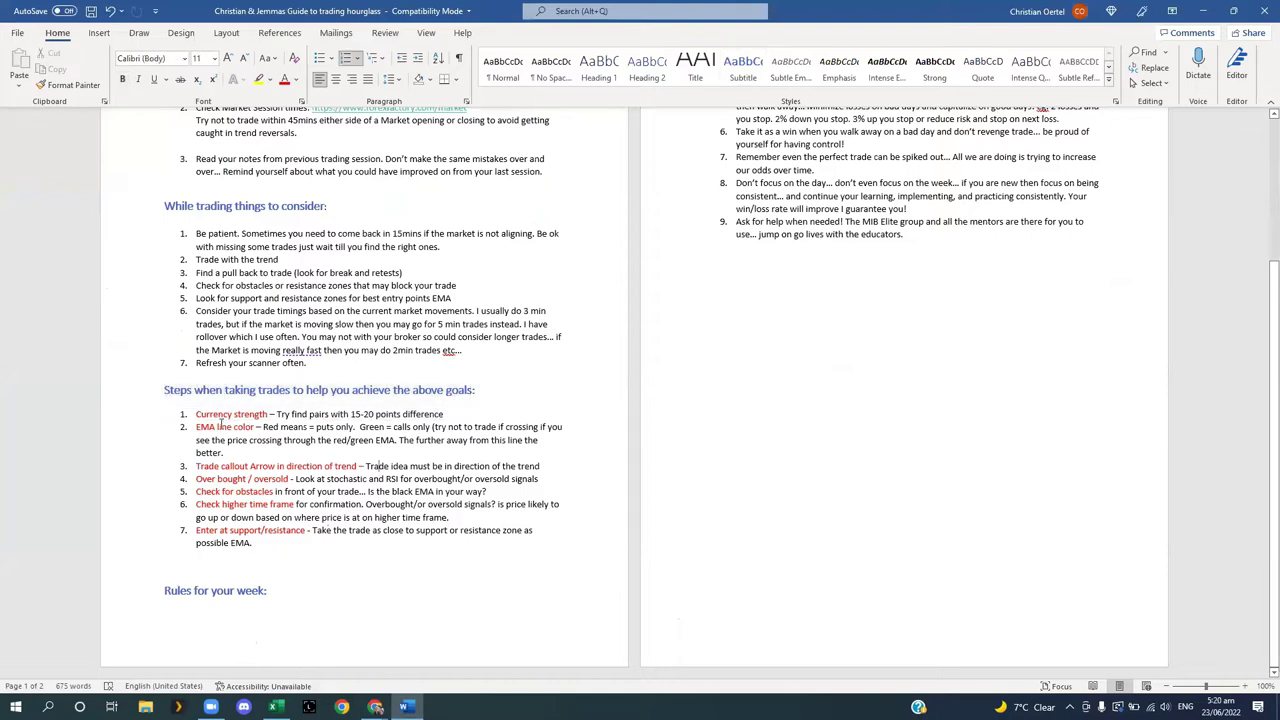
left_click_drag(197, 412, 308, 414)
left_click(324, 466)
left_click(367, 414)
Switch to Liberty in Chrome and reload the Hourglass strategy.
key("alt+Tab")
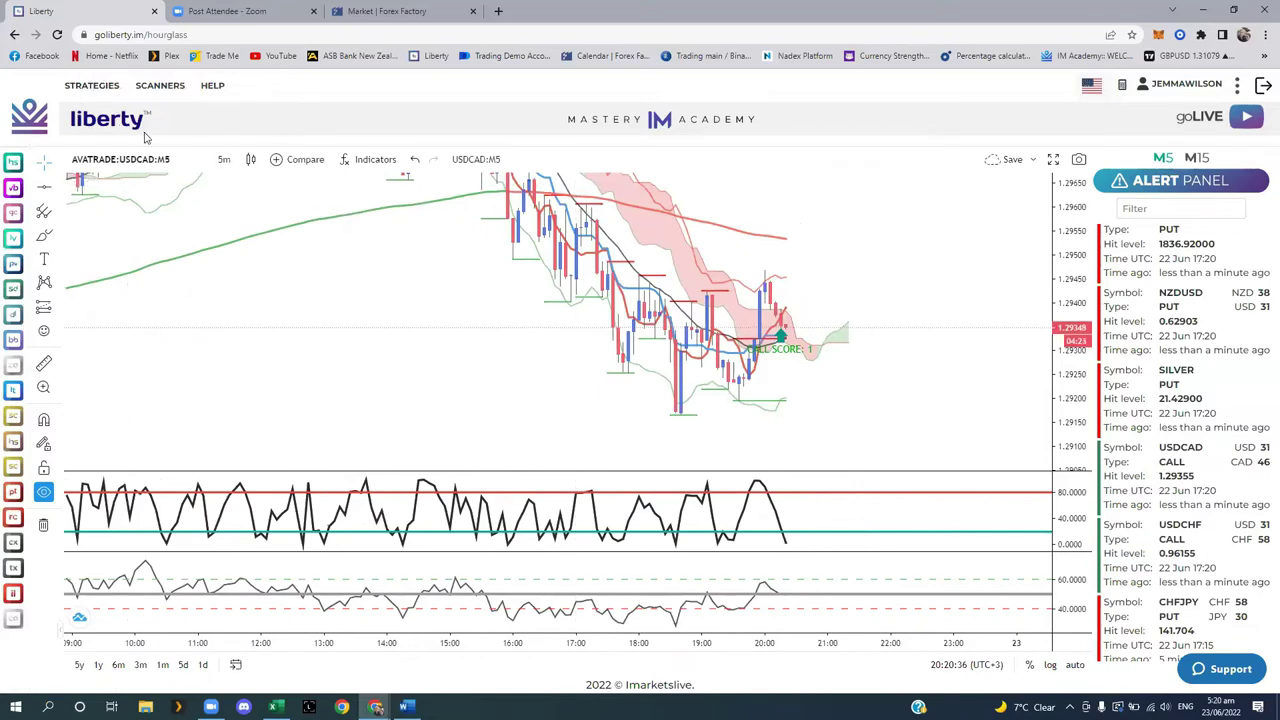
left_click_drag(68, 118, 140, 118)
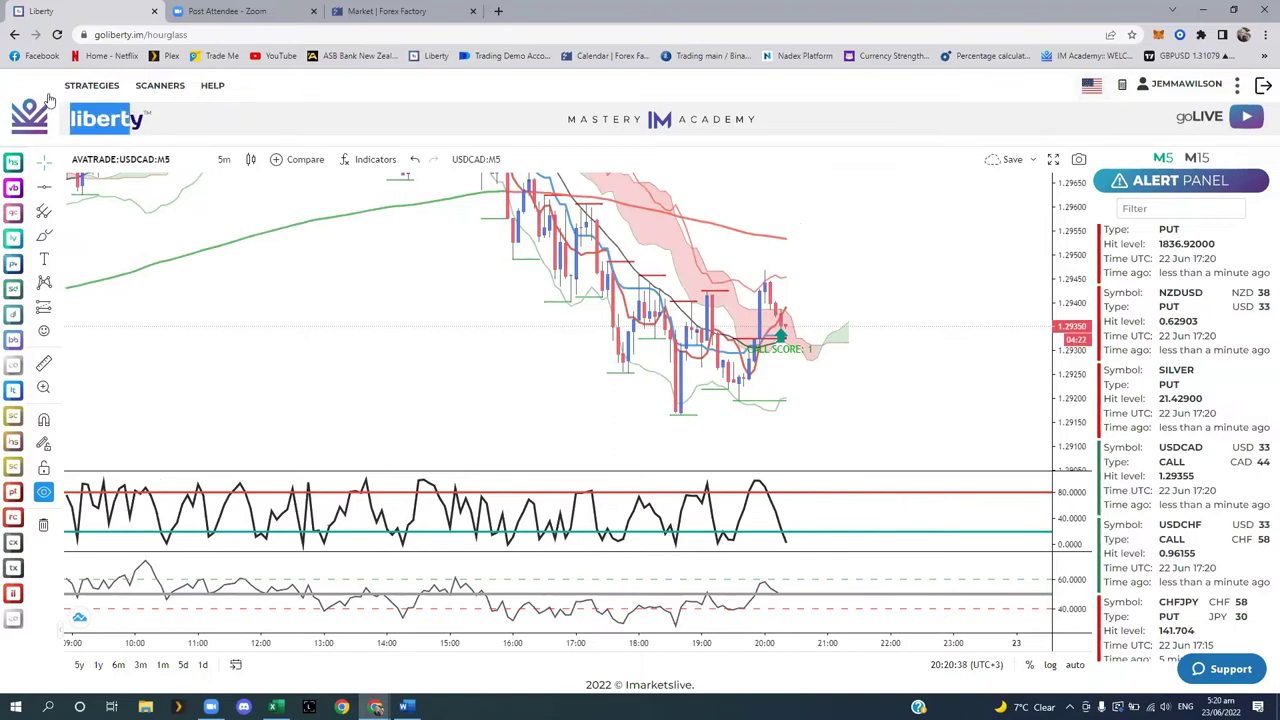
mouse_move(78, 93)
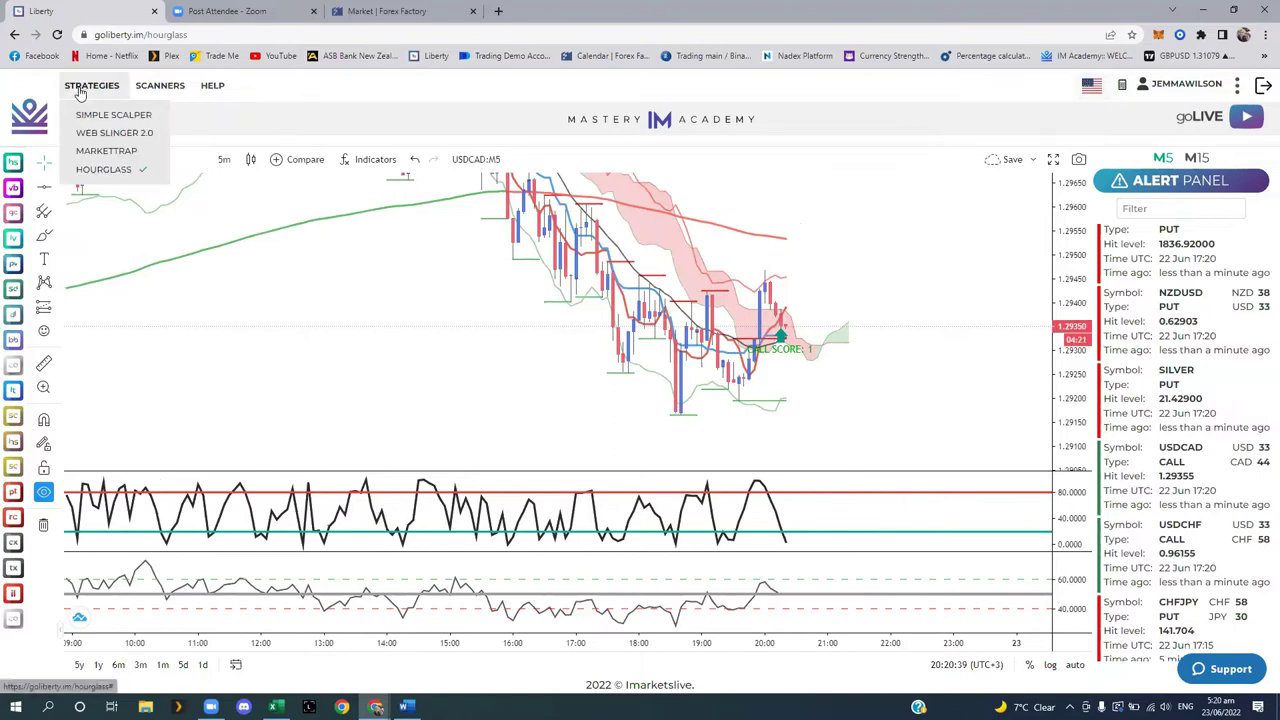
left_click(106, 170)
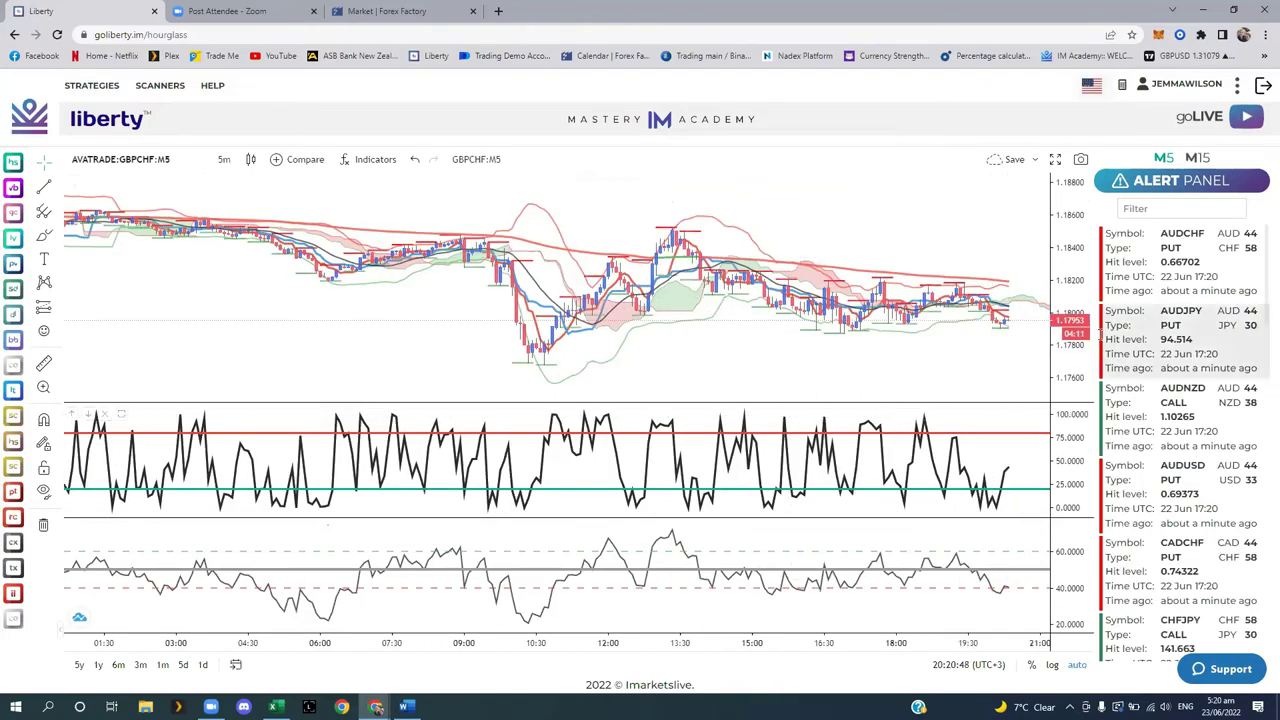
Check the guide's currency strength item in Word, then compare currency strengths in Liberty by opening the AUDJPY and AUDCHF alerts.
key("alt+Tab")
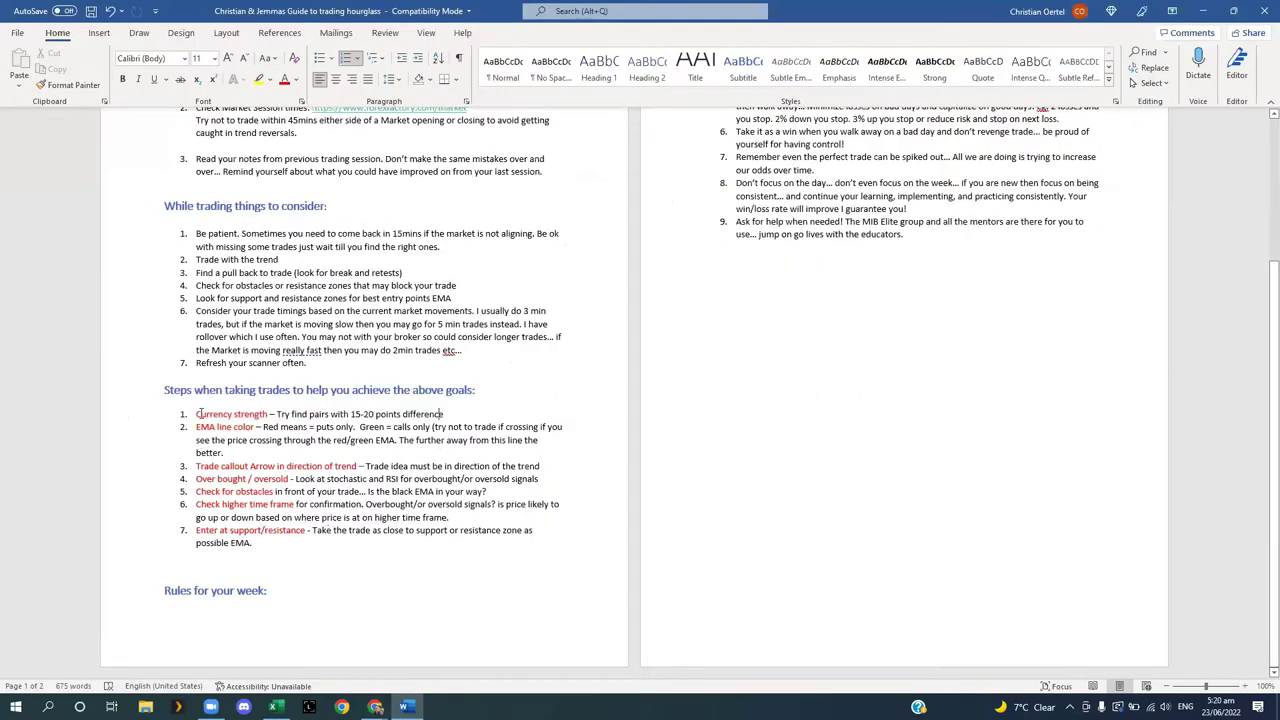
key("alt+Tab")
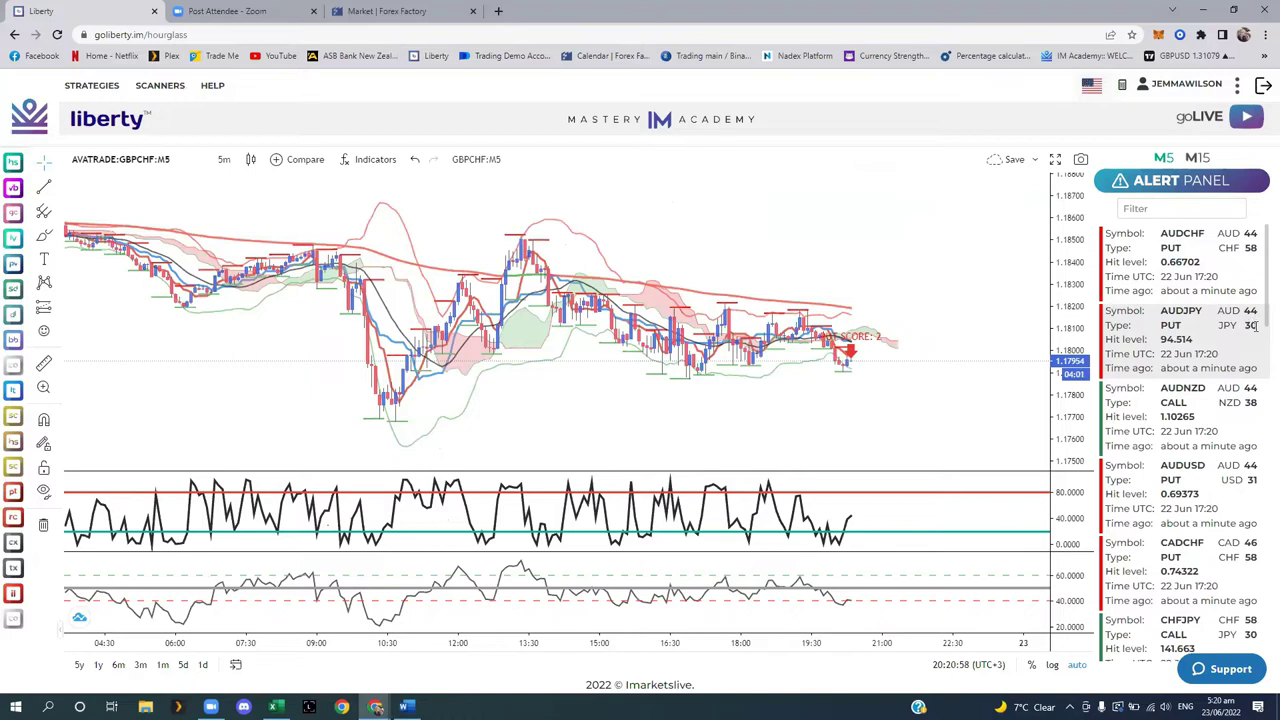
left_click(1250, 324)
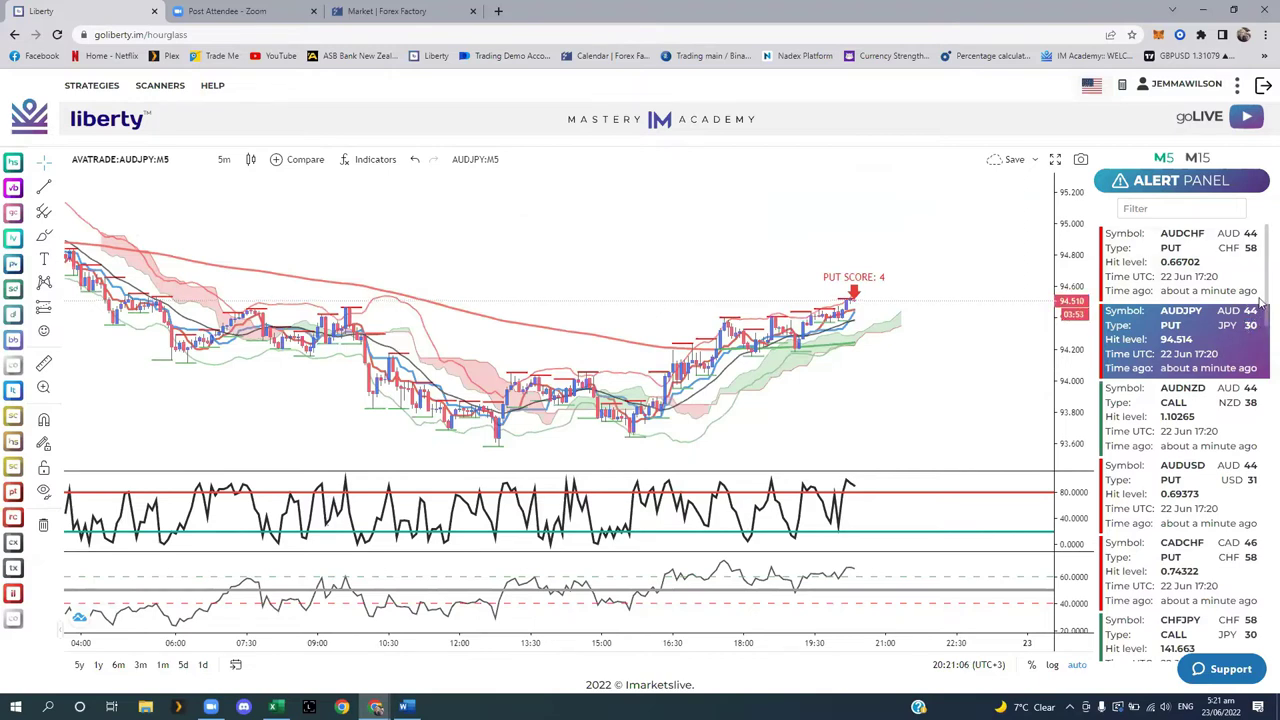
left_click(1237, 252)
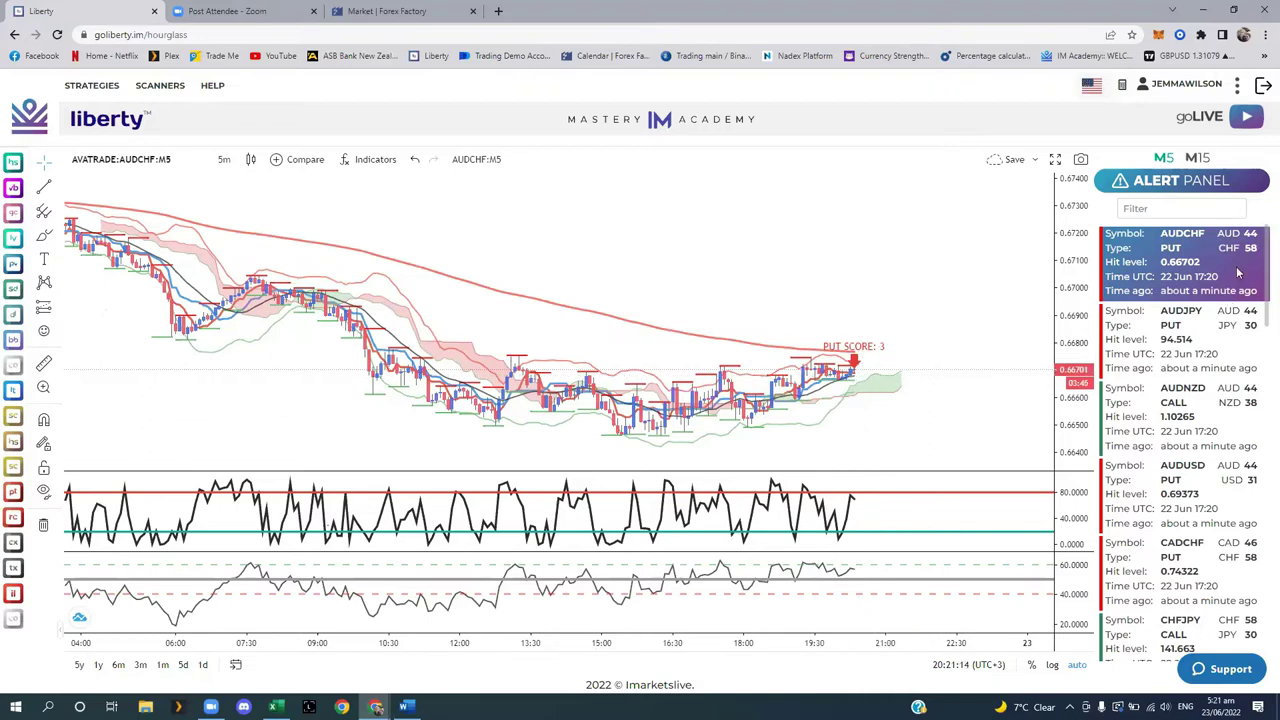
scroll(1252, 340, "down", 1)
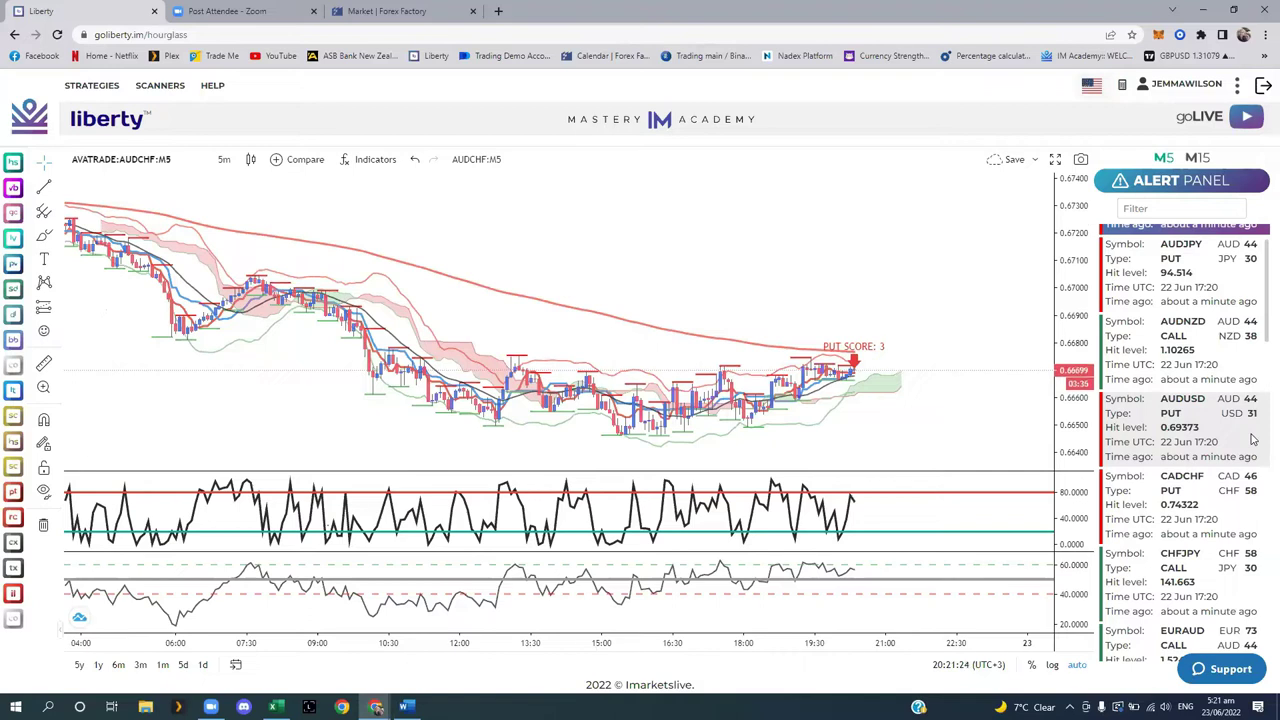
Select "EMA line color" in the Word guide, then open the AUDNZD alert in Liberty to examine its EMA line.
key("alt+Tab")
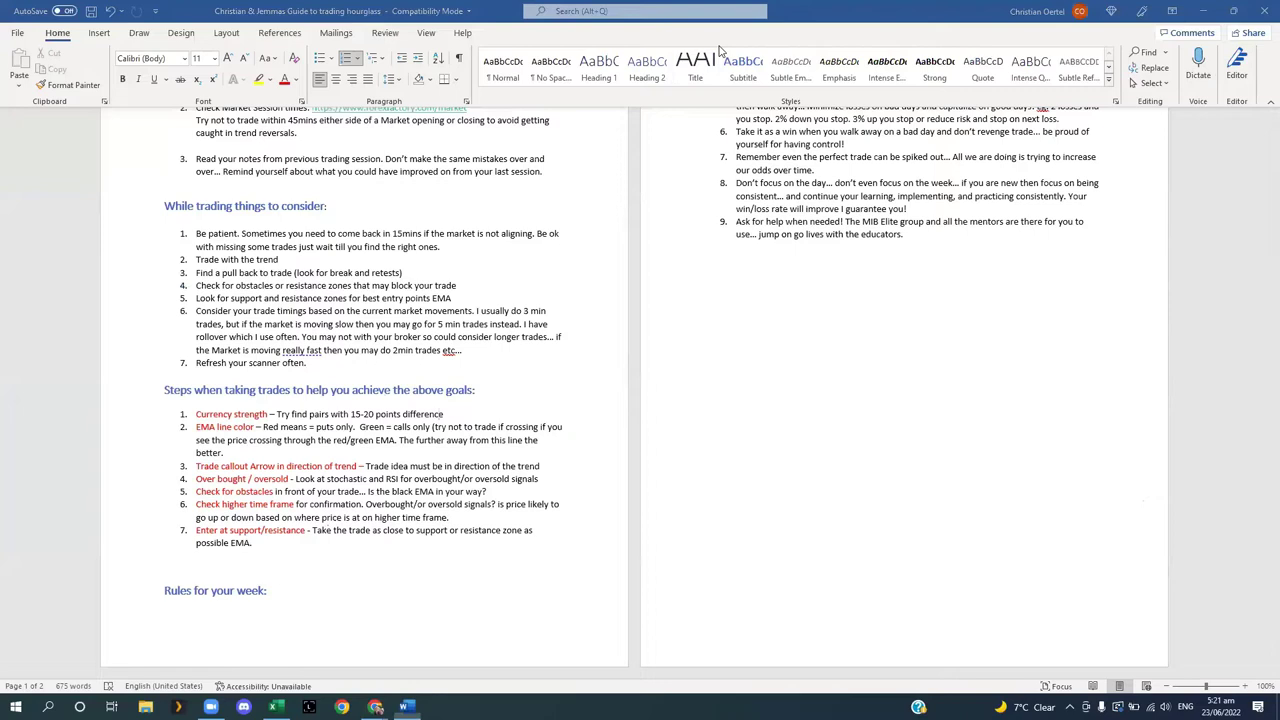
left_click_drag(196, 427, 254, 427)
key("alt+Tab")
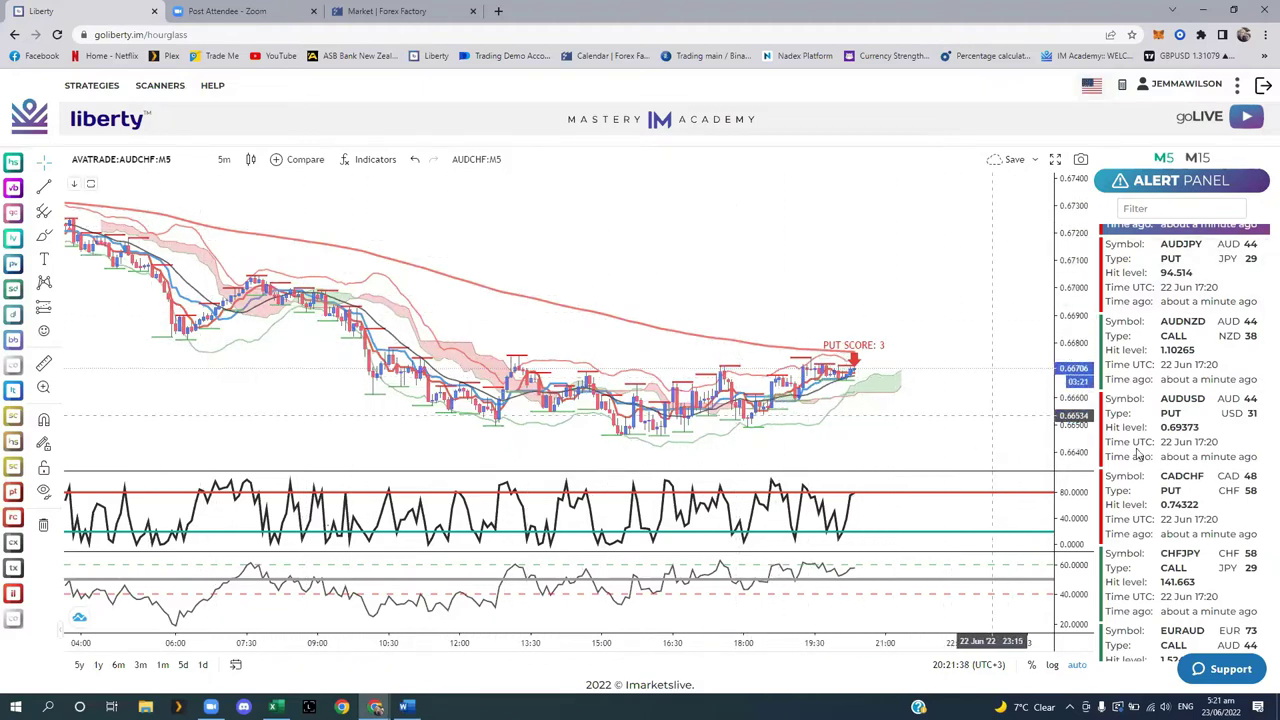
left_click(1165, 350)
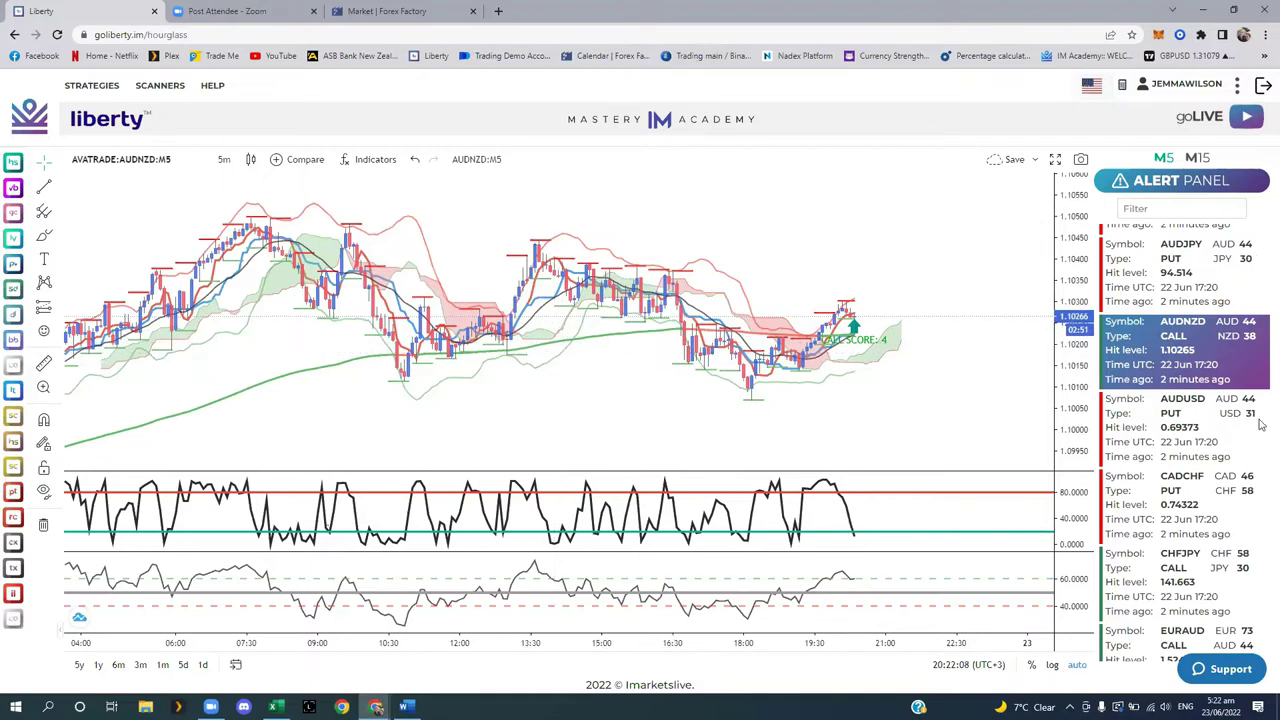
Open the EURAUD CALL alert to show its chart.
scroll(1233, 430, "down", 1)
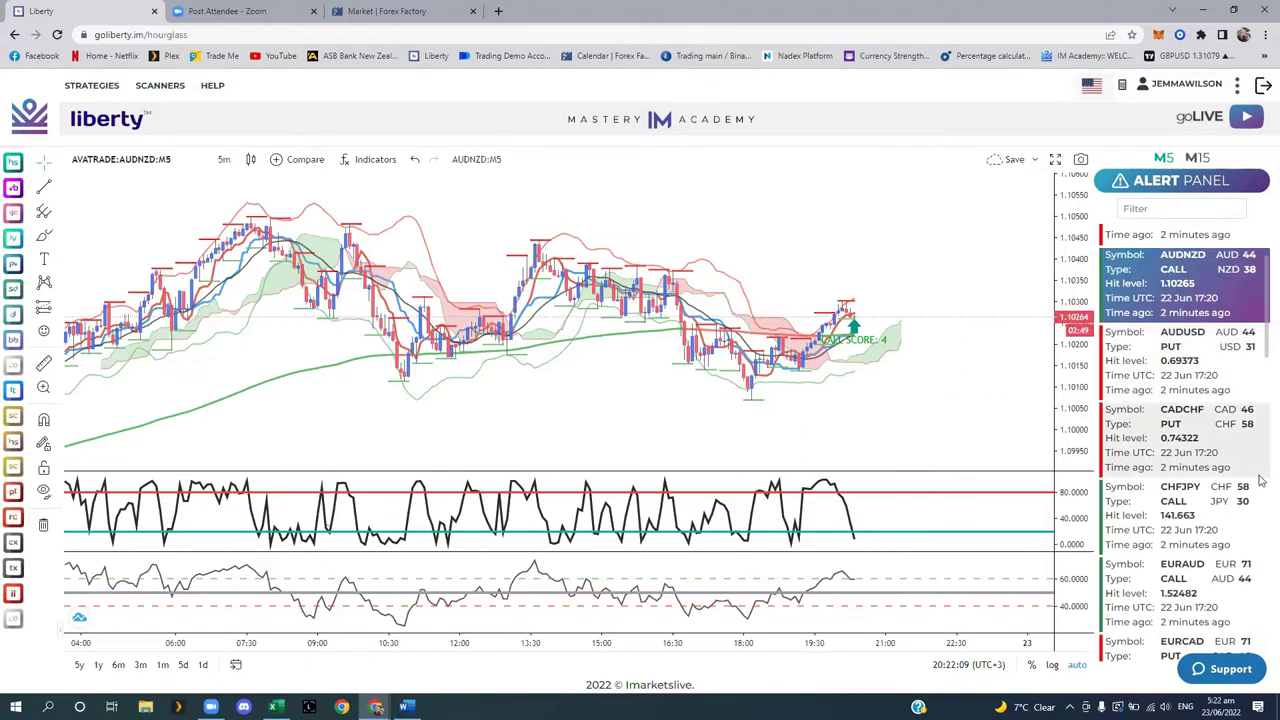
scroll(1232, 528, "down", 1)
left_click(1230, 528)
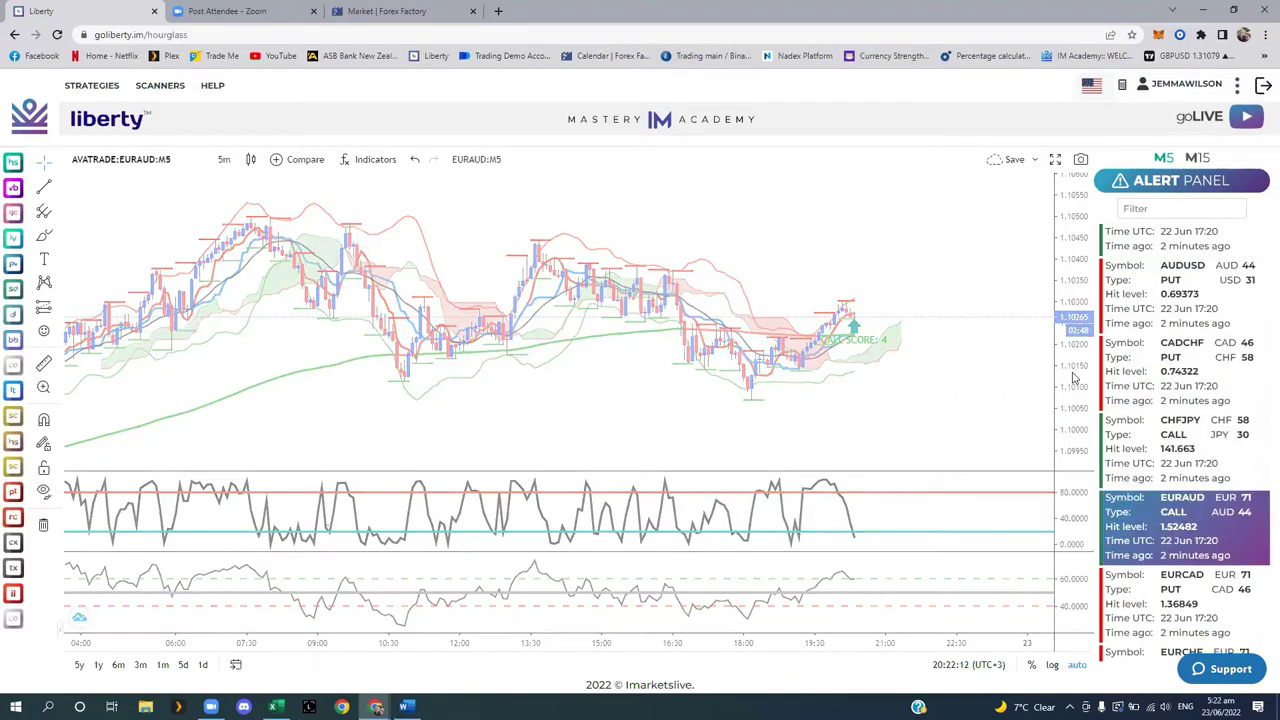
Look through the remaining alerts' currency strengths and open the USDCAD CALL alert.
scroll(1235, 470, "down", 3)
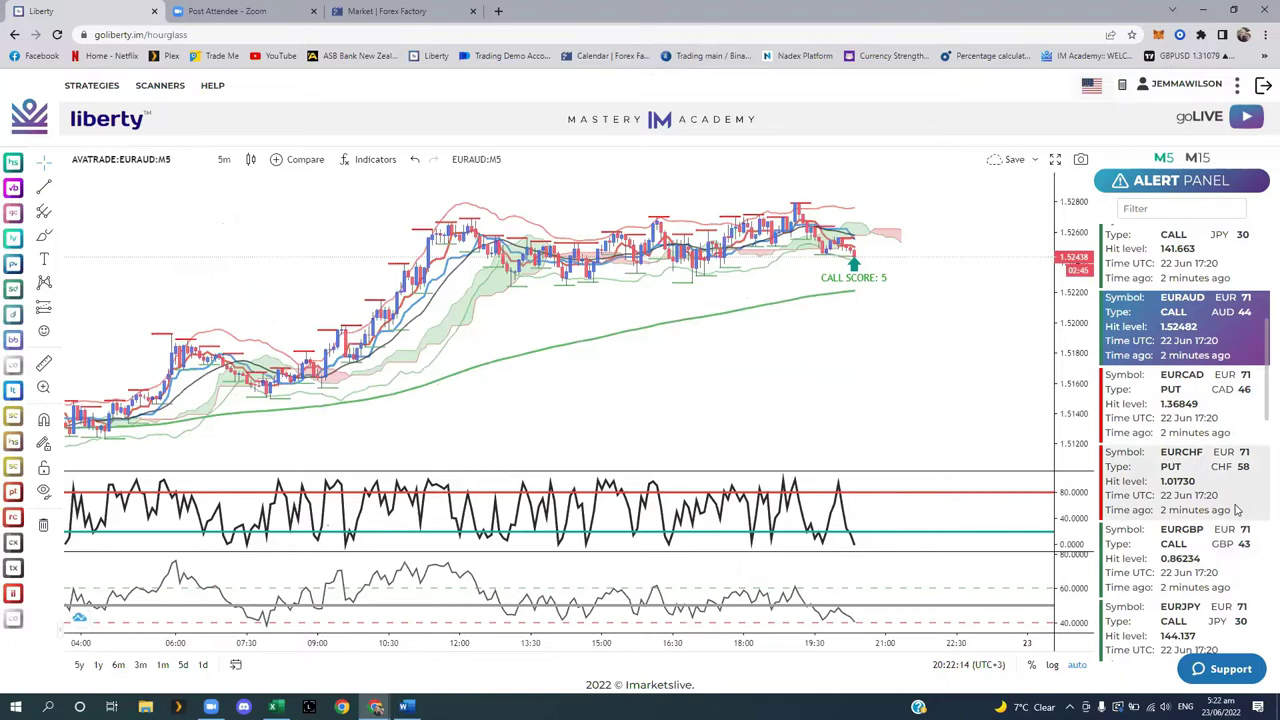
scroll(1240, 540, "down", 4)
scroll(1235, 590, "down", 7)
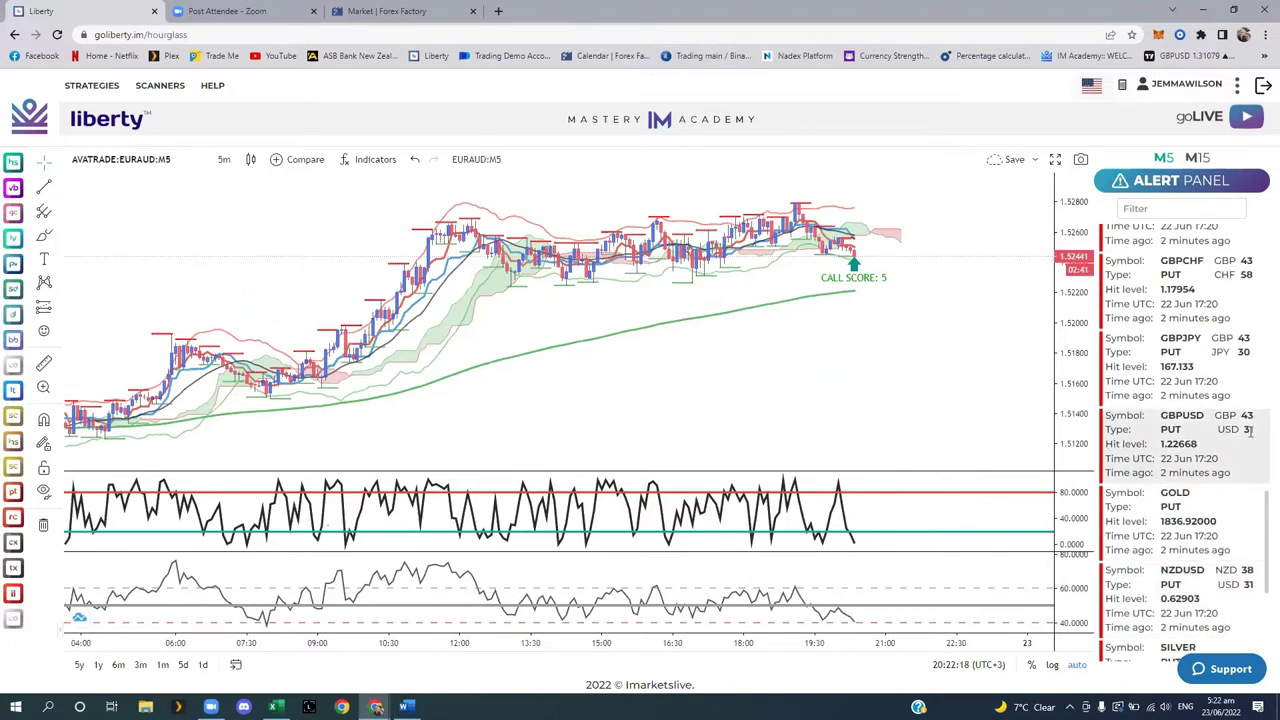
scroll(1248, 560, "down", 4)
left_click(1215, 495)
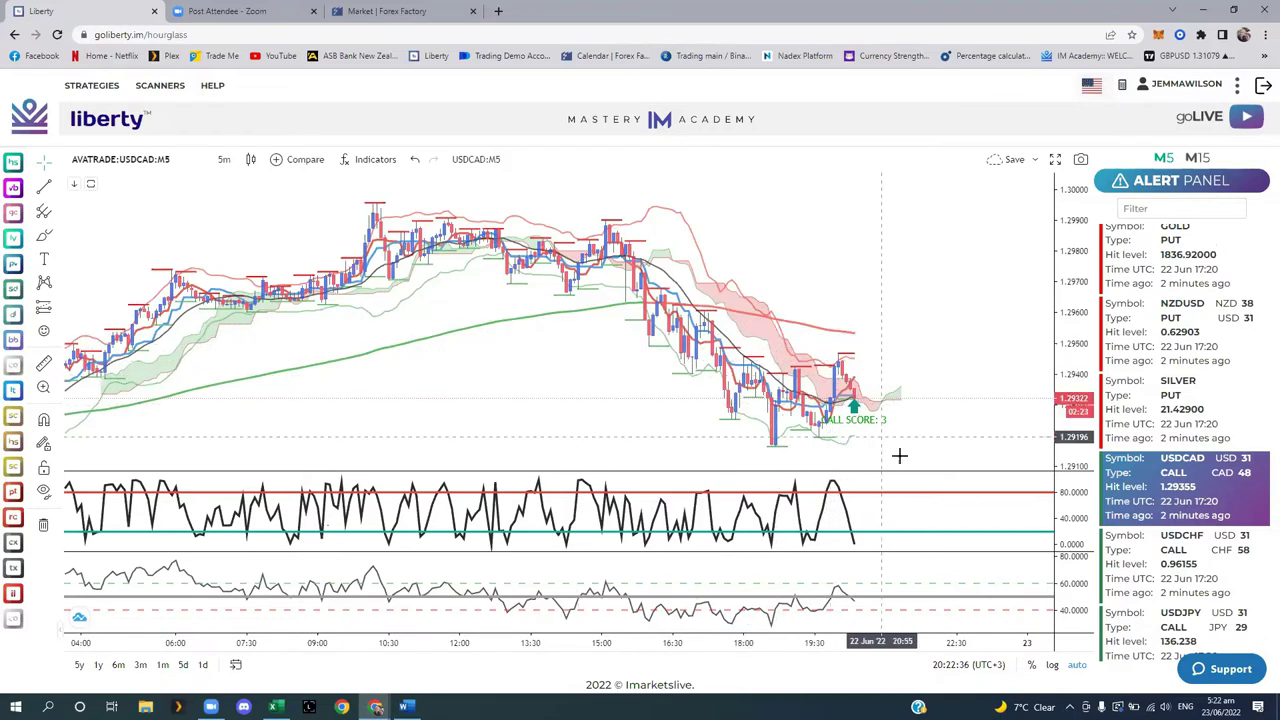
Select "callout Arrow in direction" in the Word guide's third step, then examine the USDCAD callout arrow and trend in Liberty.
key("alt+Tab")
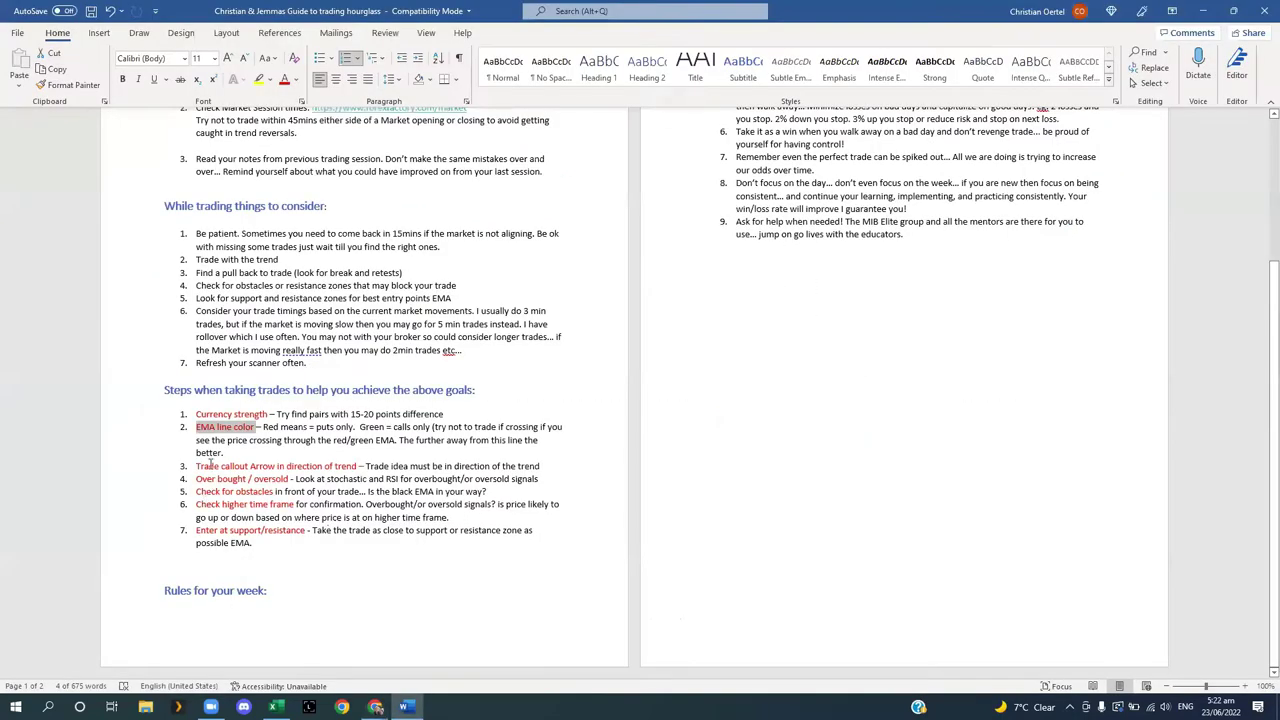
left_click(210, 465)
left_click_drag(222, 466, 298, 464)
key("alt+Tab")
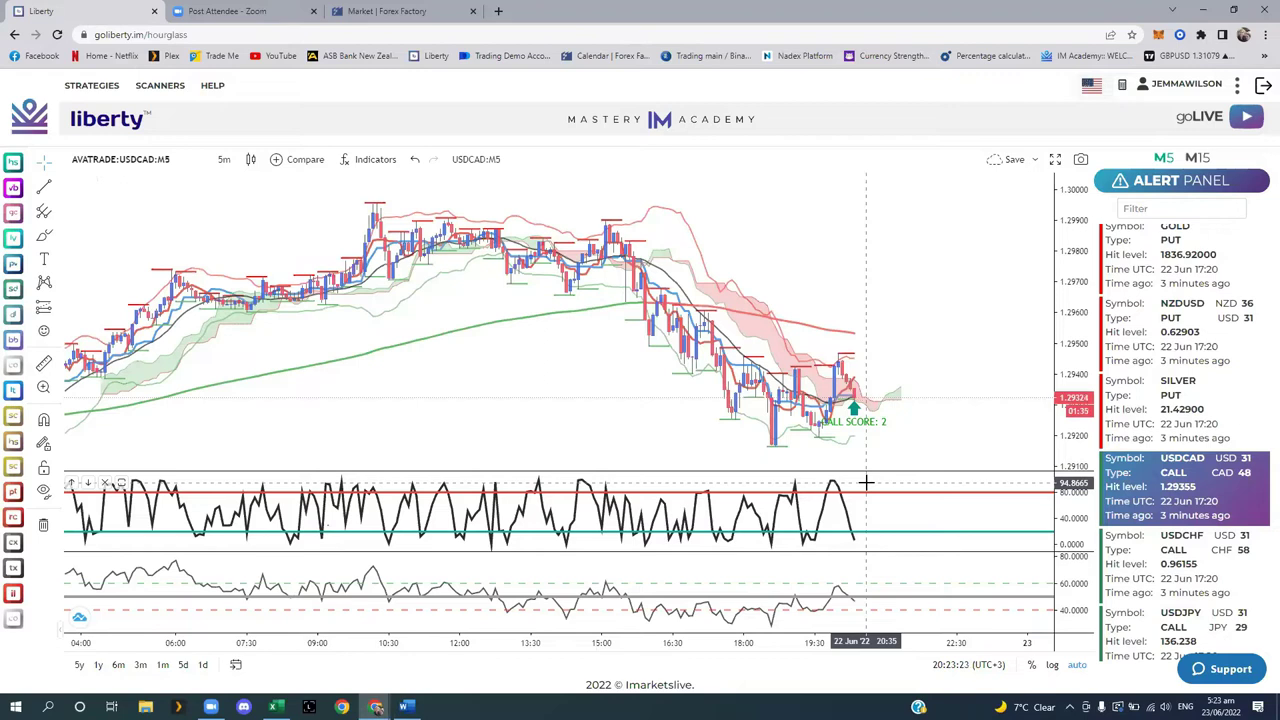
Select "Over bought / oversold" in the Word guide, then examine the stochastic and RSI of the USDCAD chart in Liberty.
key("alt+Tab")
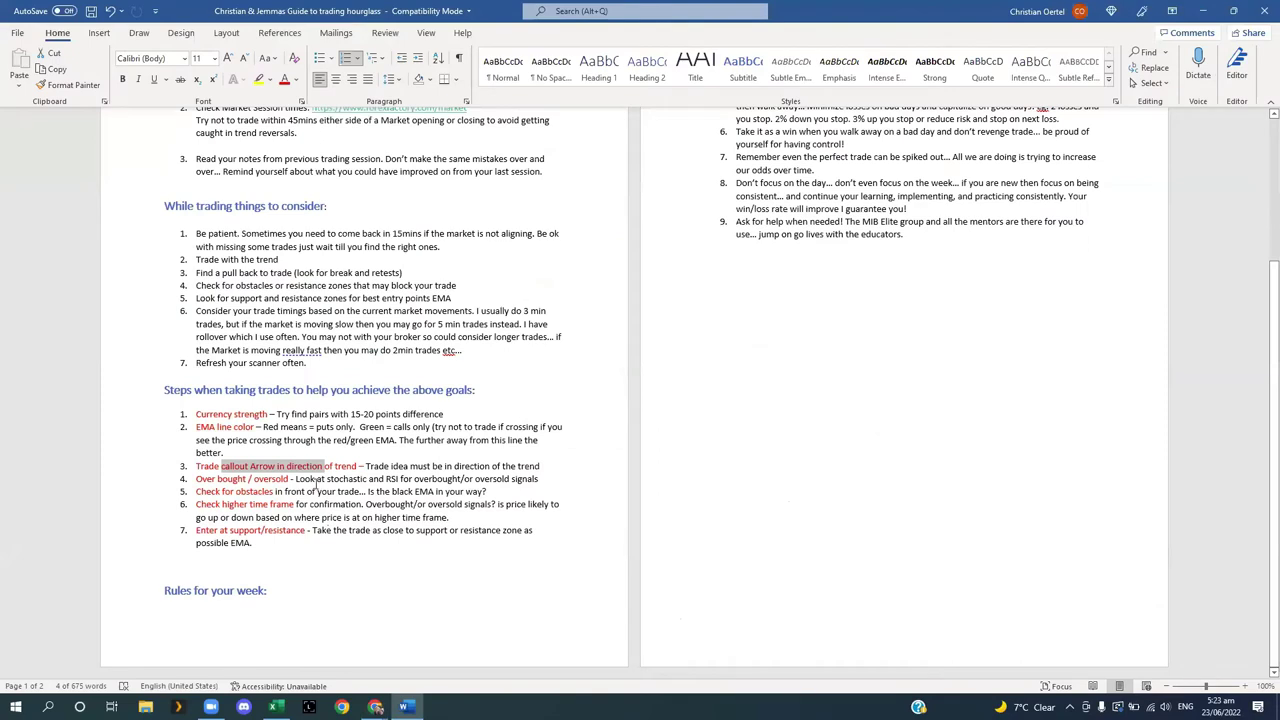
left_click_drag(193, 478, 233, 472)
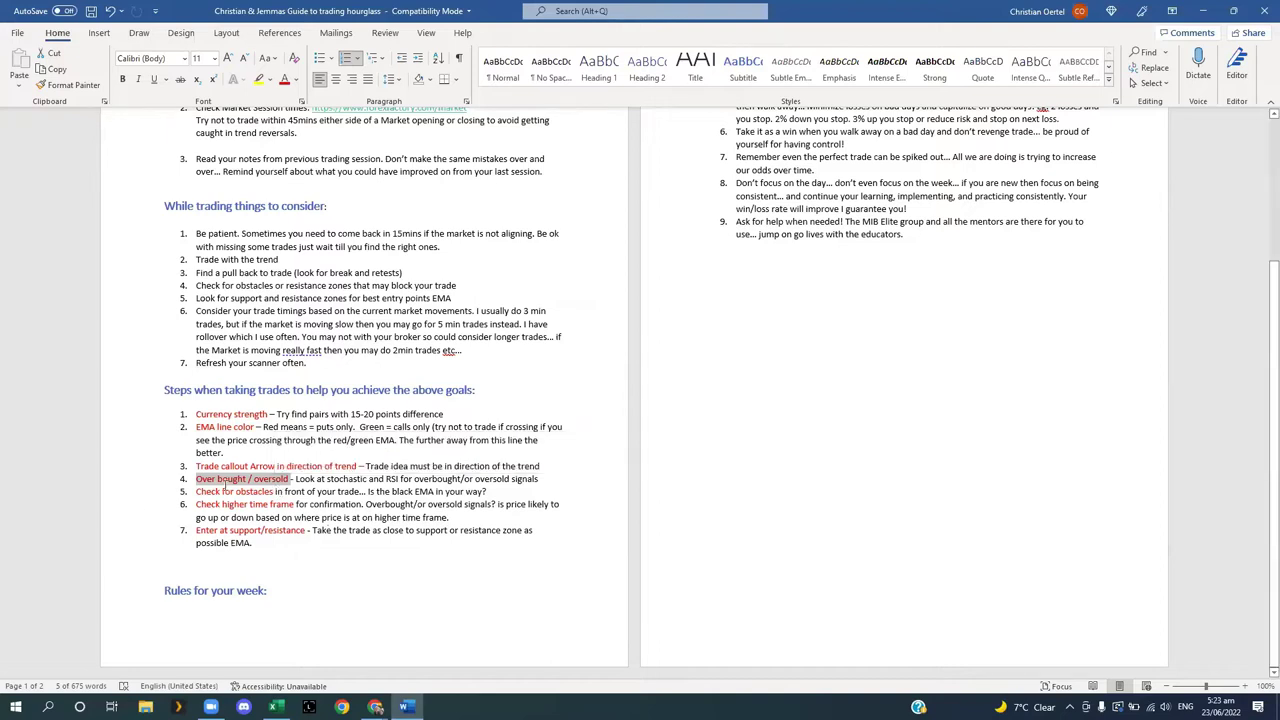
key("alt")
key("alt+Tab")
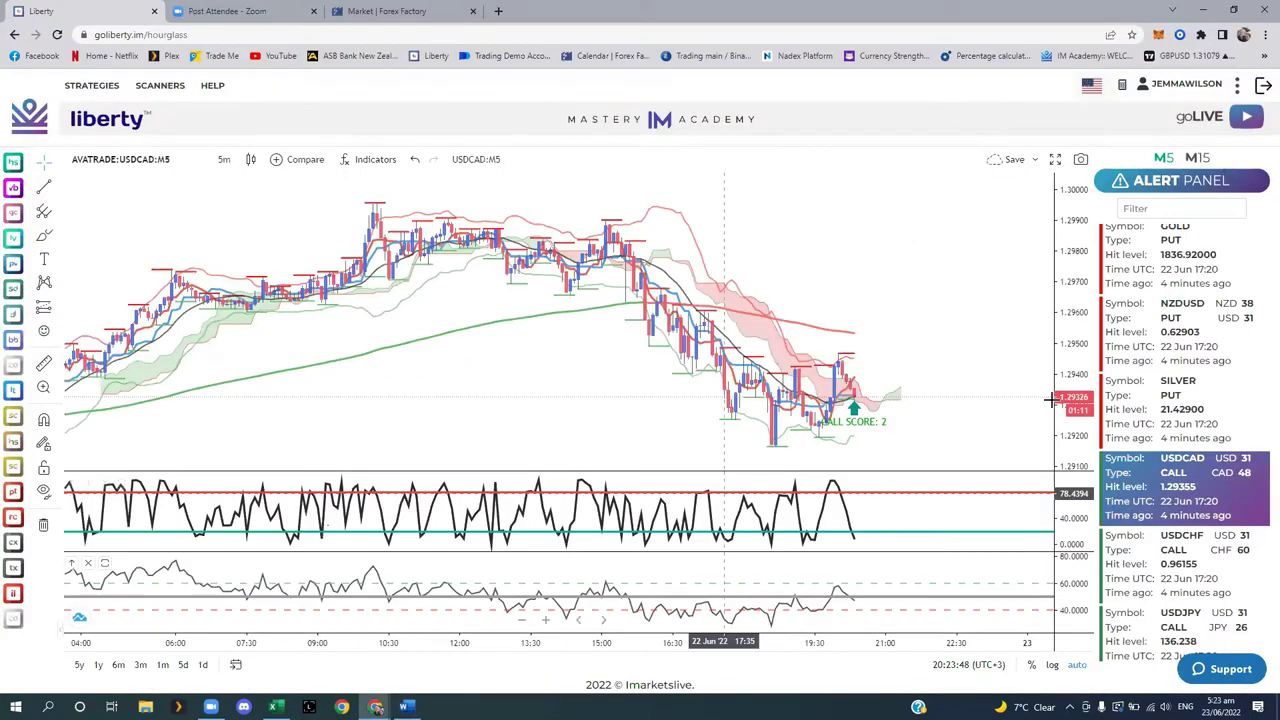
key("alt+Tab")
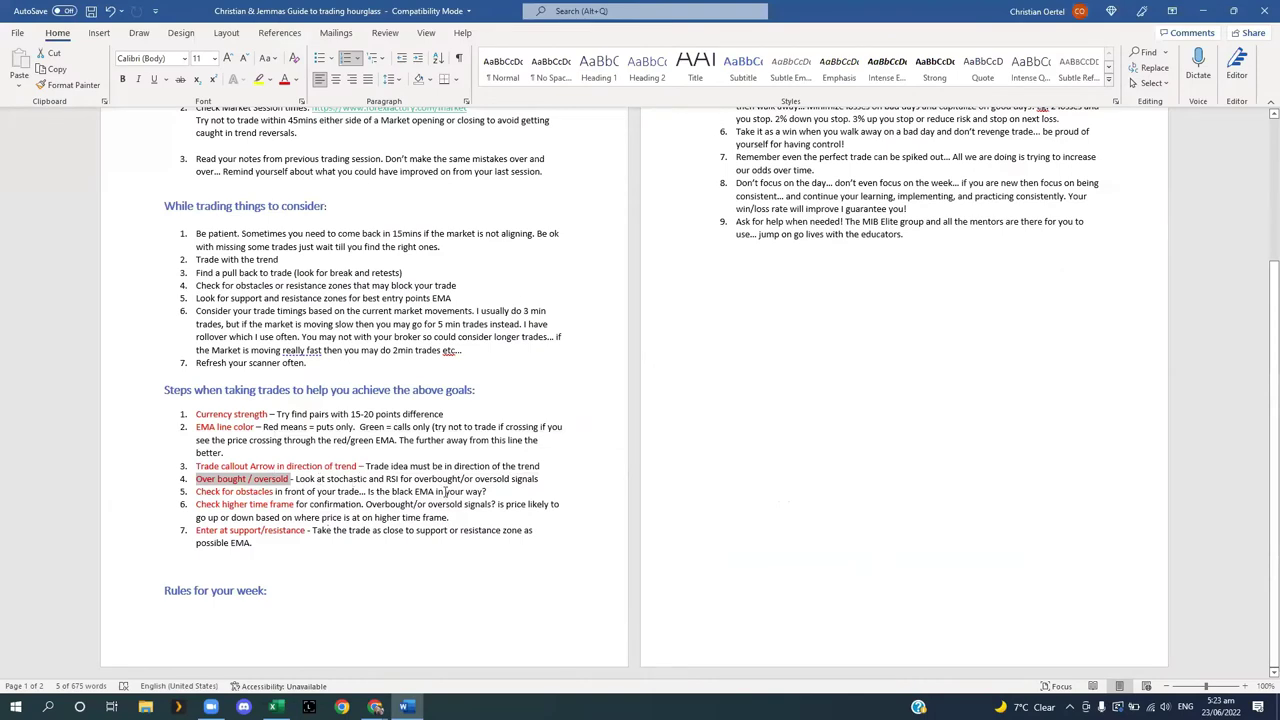
key("alt+Tab")
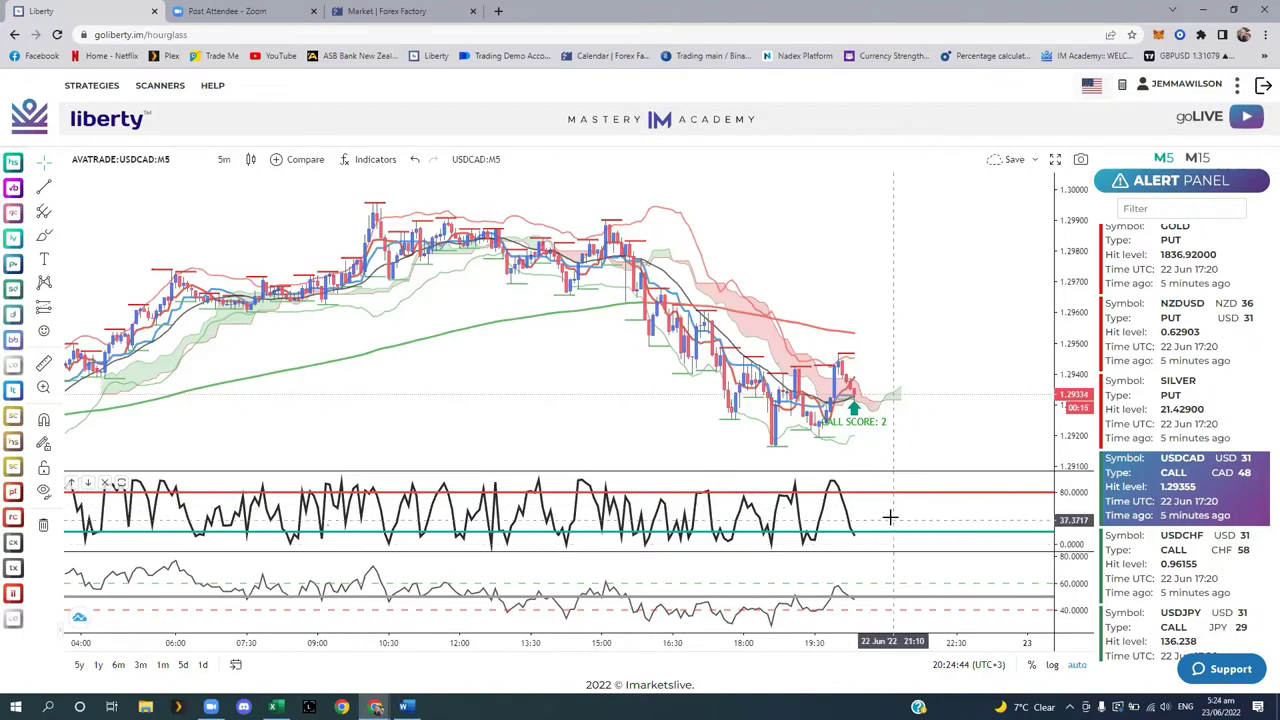
Select "Check for" in the Word guide's obstacles item, then examine the latest USDCAD candles in Liberty for EMA obstacles up close.
key("alt+Tab")
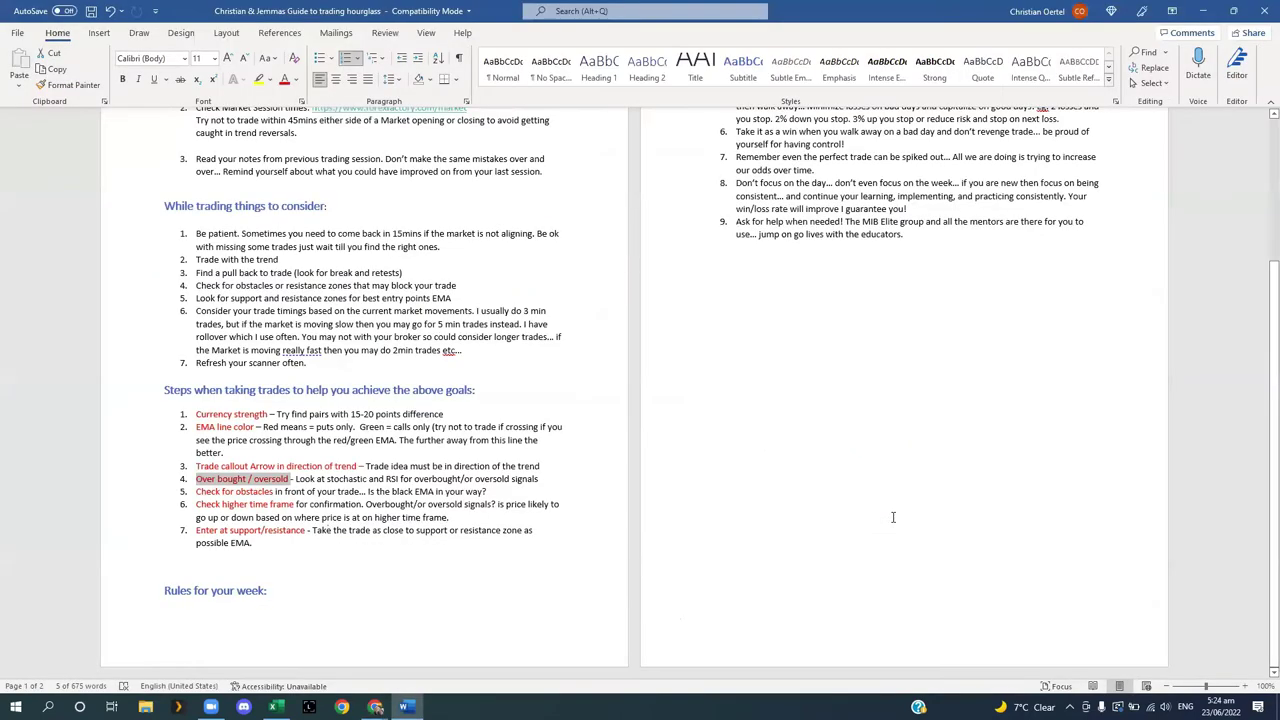
left_click(224, 492)
left_click_drag(237, 493, 240, 494)
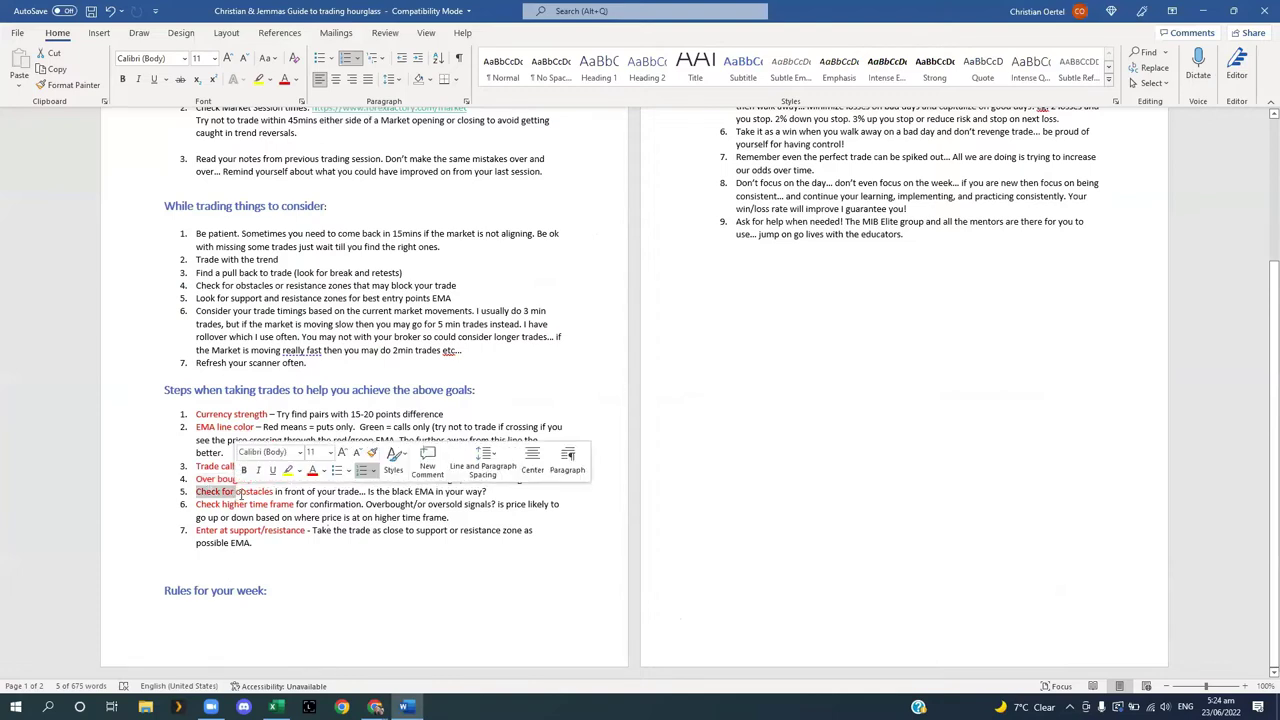
key("alt+Tab")
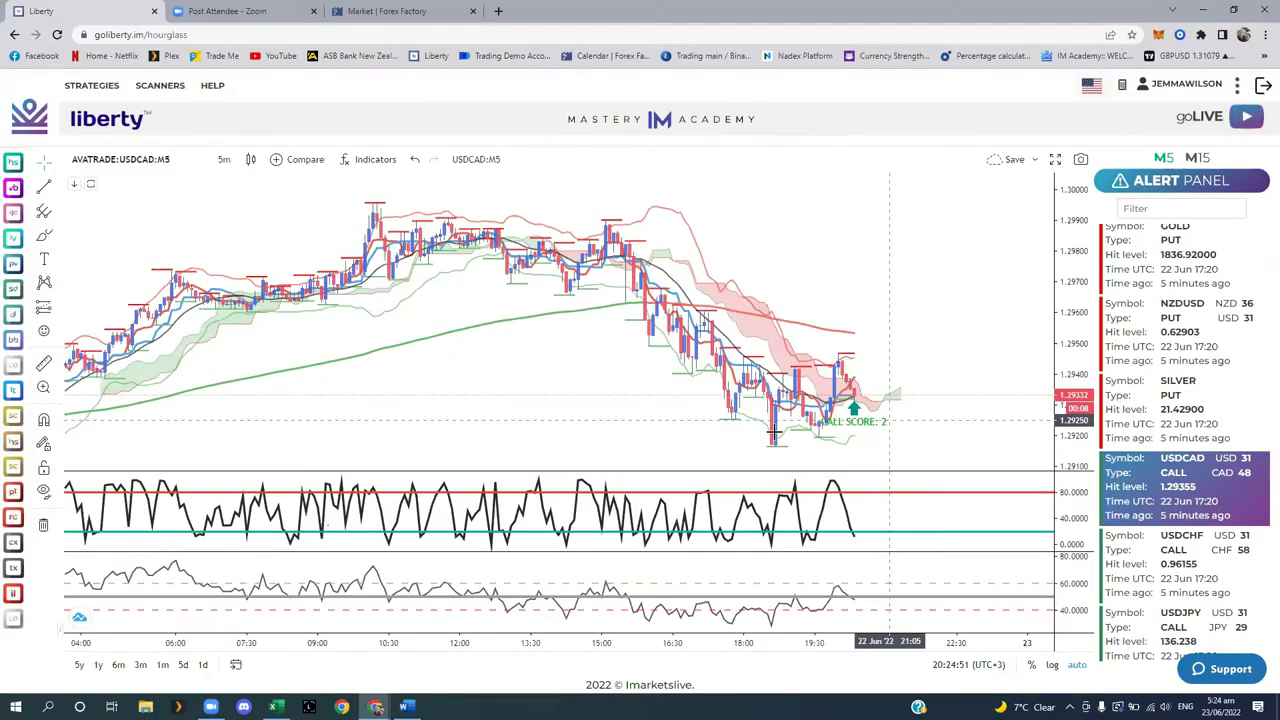
scroll(773, 432, "up", 3)
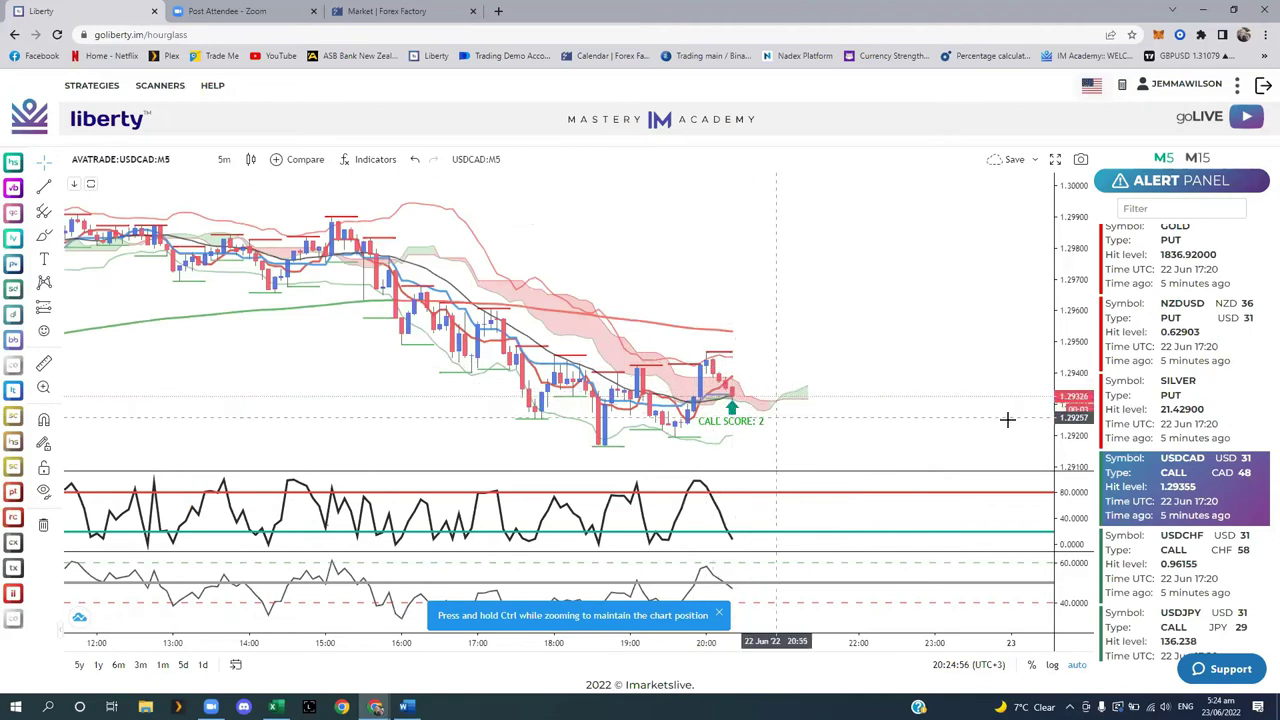
scroll(1069, 396, "up", 2)
scroll(1069, 396, "up", 3)
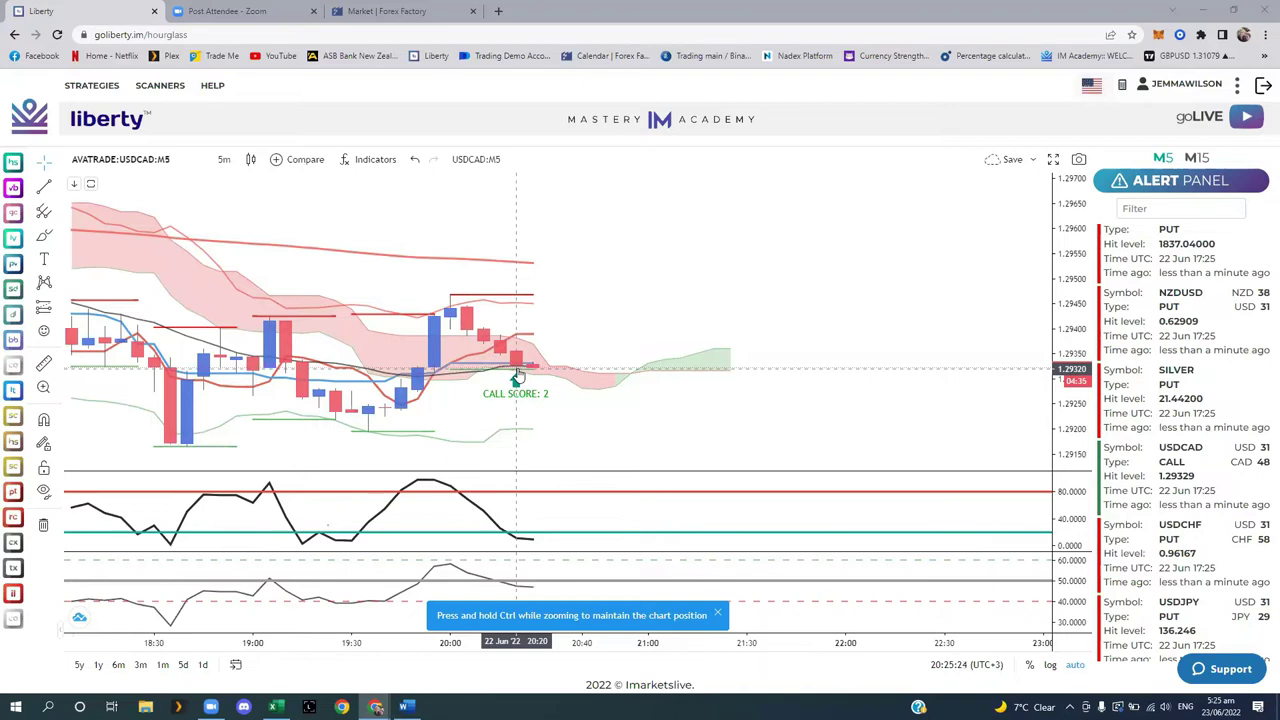
Select the higher time frame item's explanation in the Word guide, then view the USDCAD chart in Liberty at 15 minutes.
key("alt+Tab")
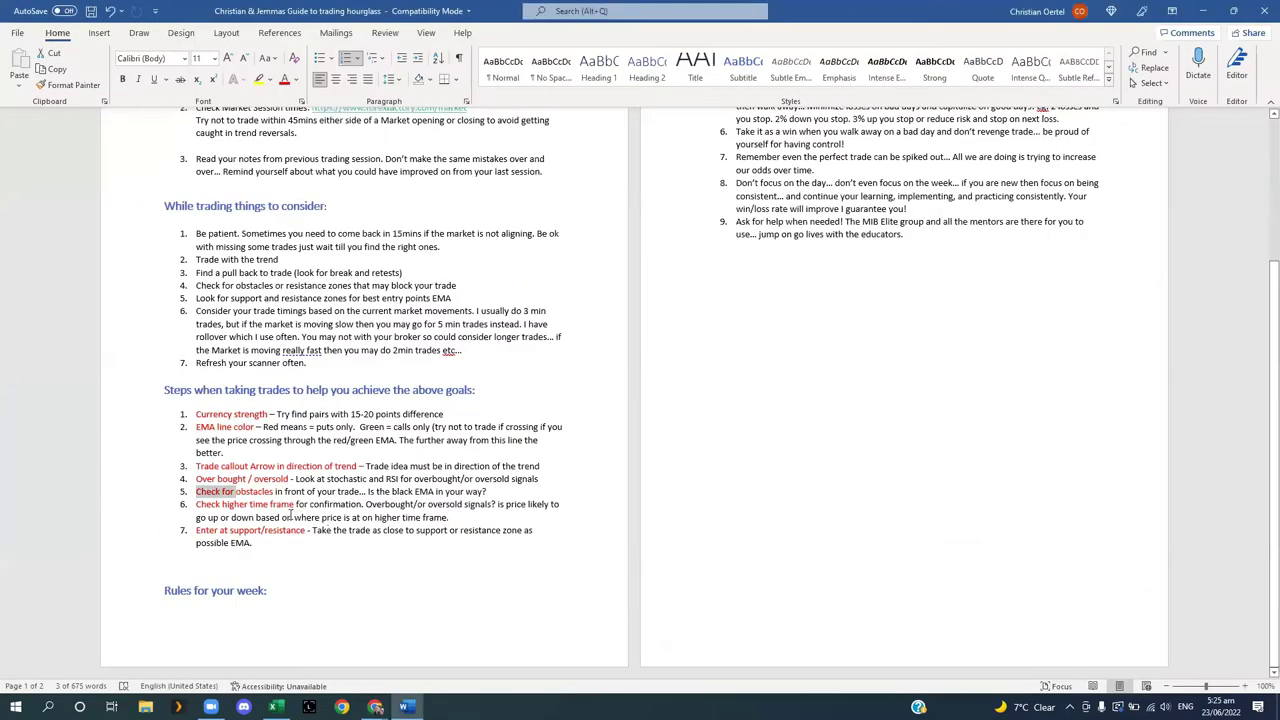
left_click(290, 513)
left_click_drag(352, 505, 221, 512)
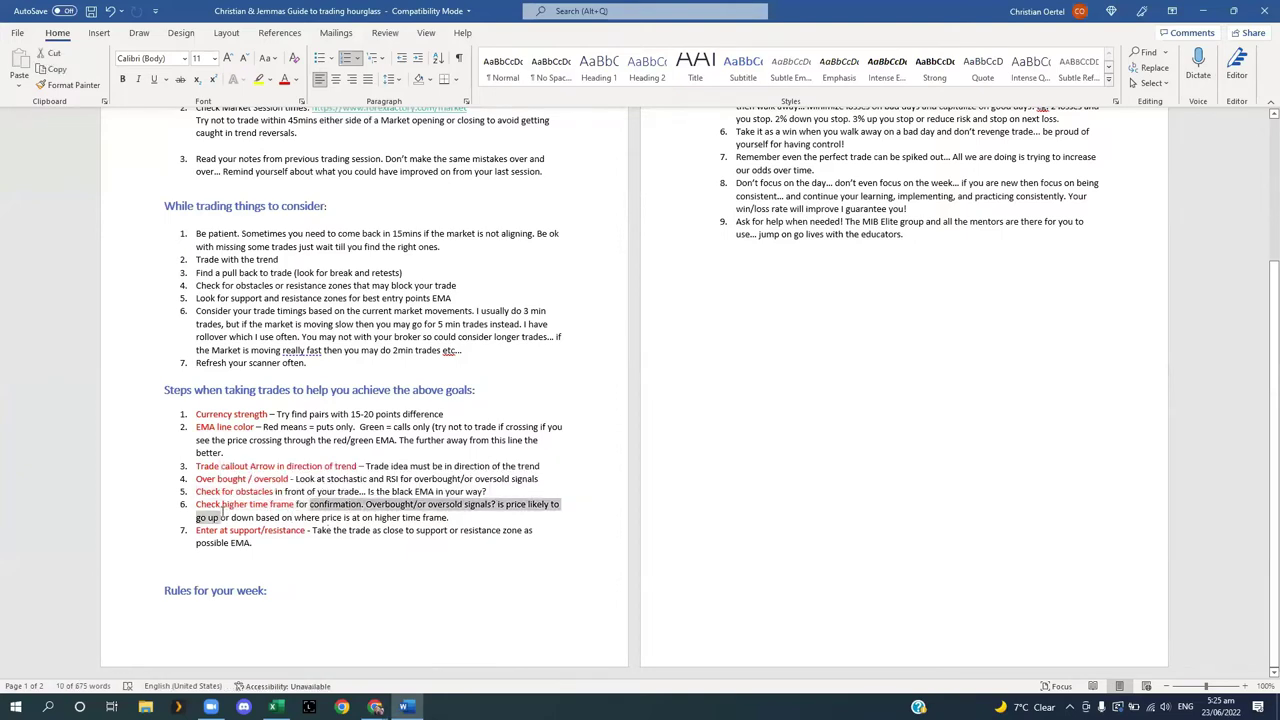
left_click(375, 707)
left_click(224, 159)
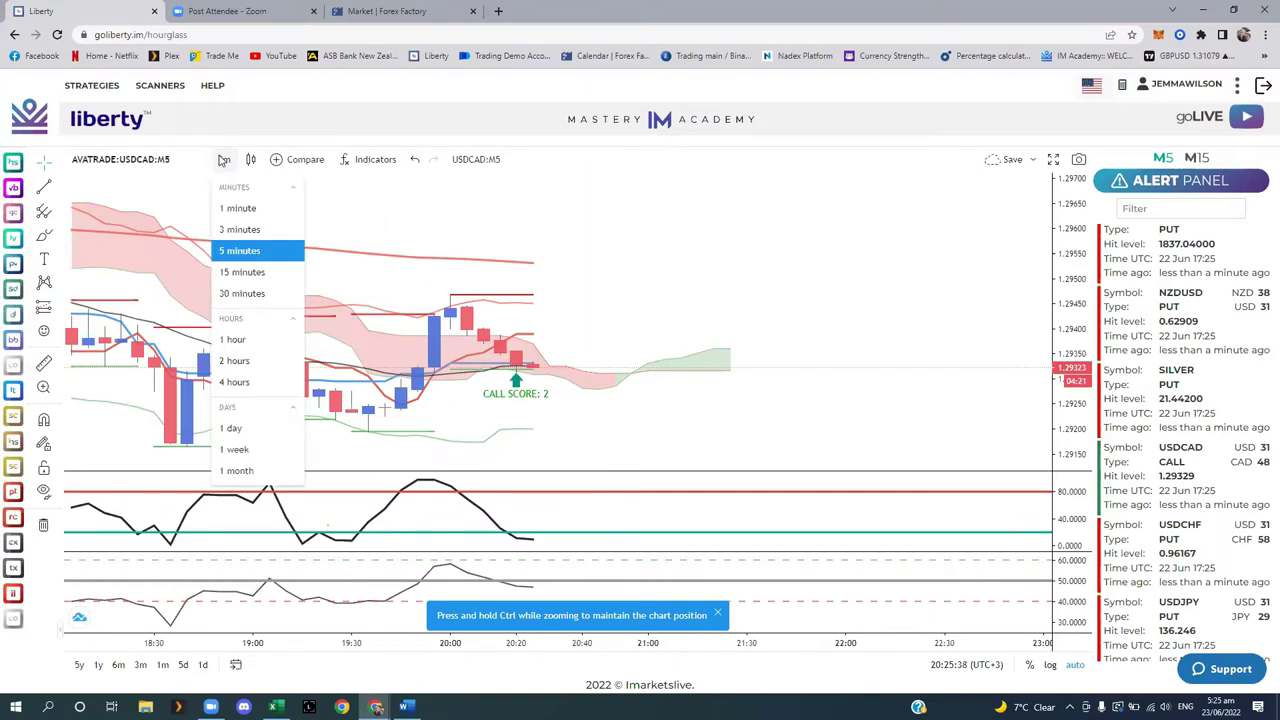
left_click(242, 272)
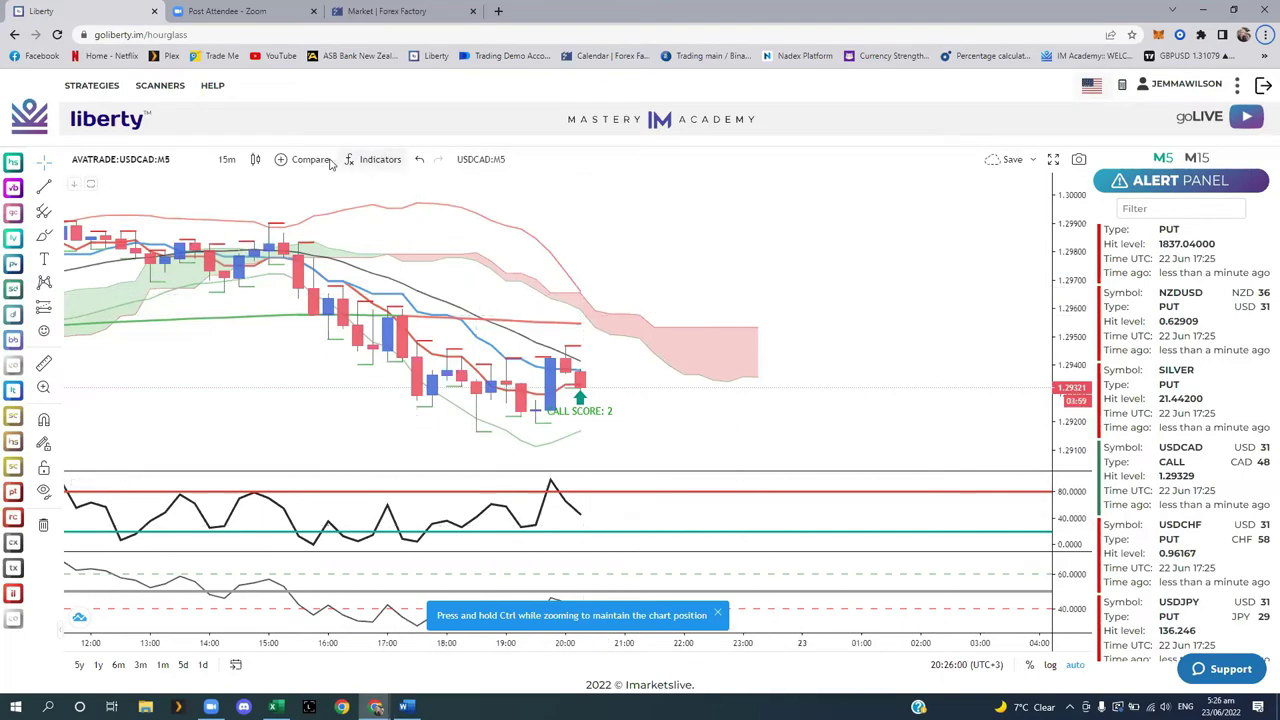
Set the chart interval back to 5 minutes and bring up the latest USDCAD alert.
left_click(227, 159)
left_click(241, 251)
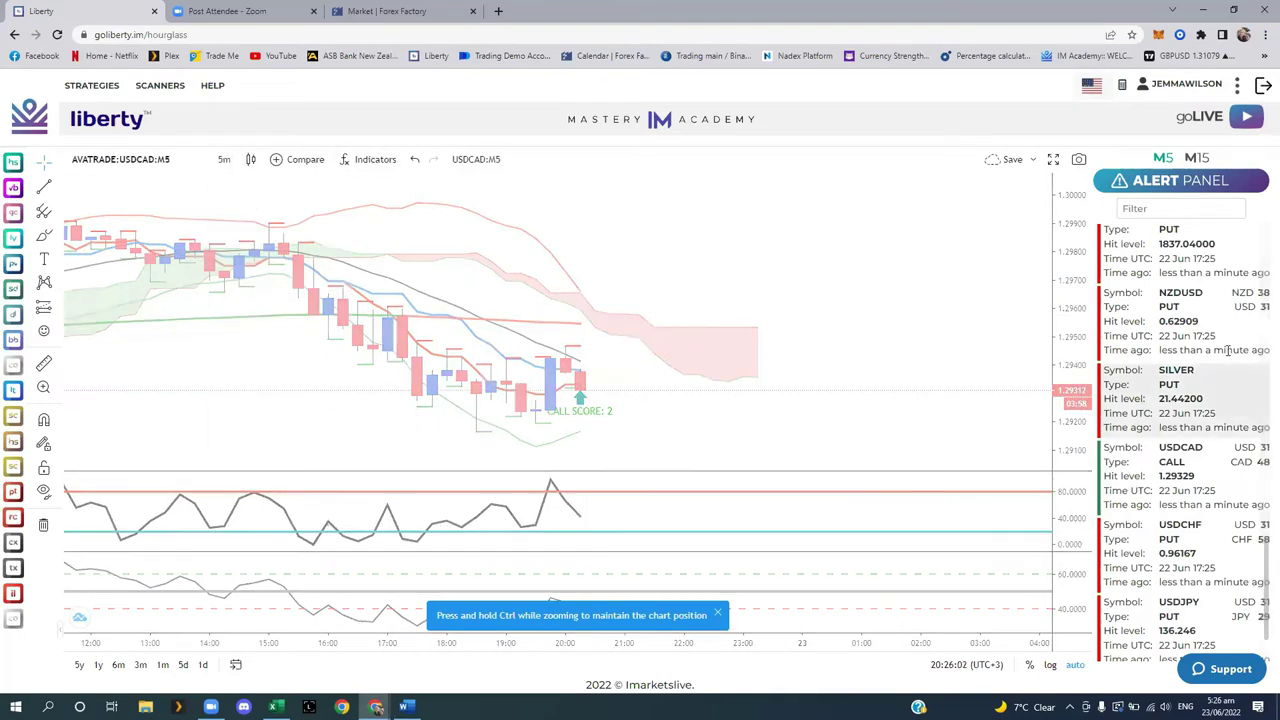
scroll(1190, 400, "down", 1)
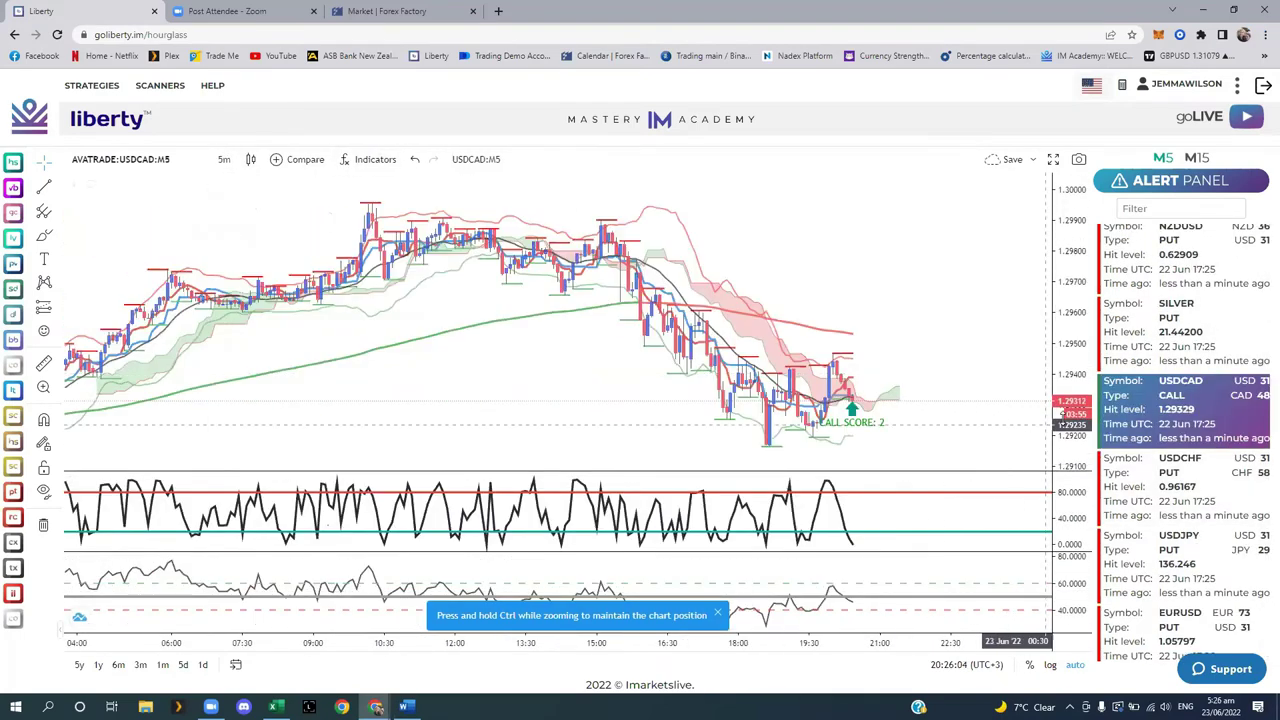
Bring up the USDCHF PUT alert from the alert list and view its latest candles up close.
left_click(1215, 395)
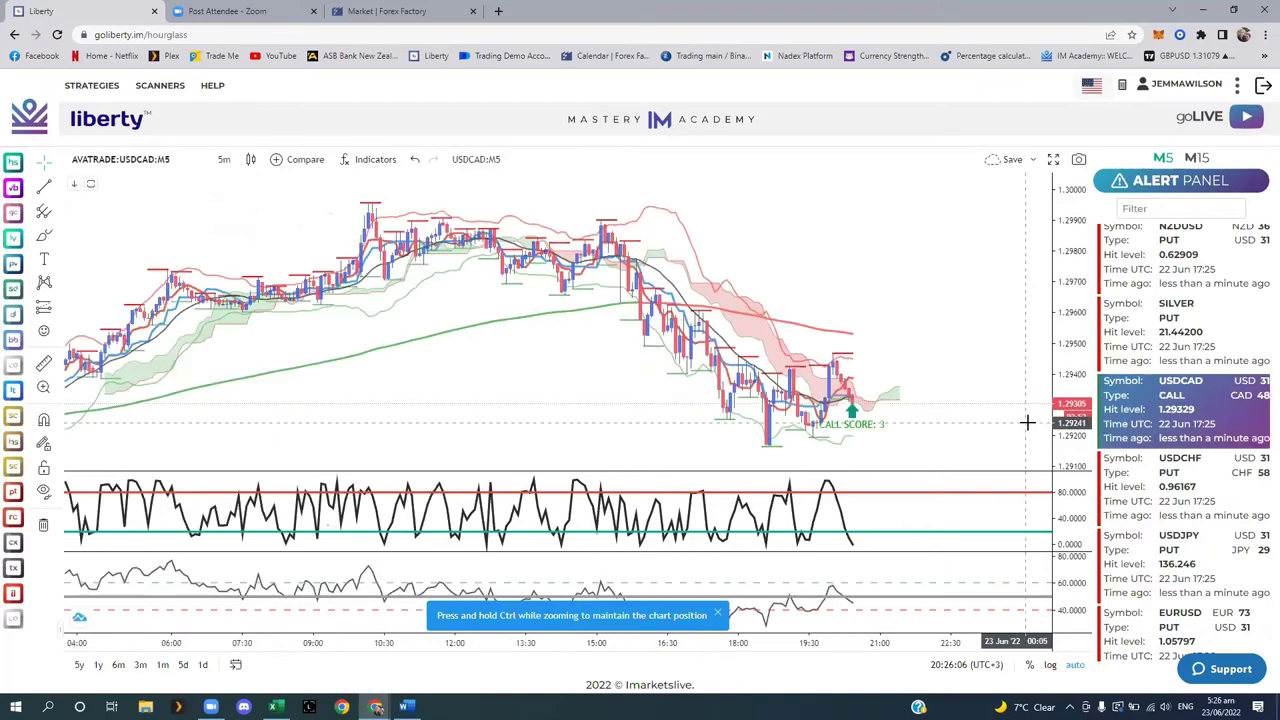
left_click(1253, 516)
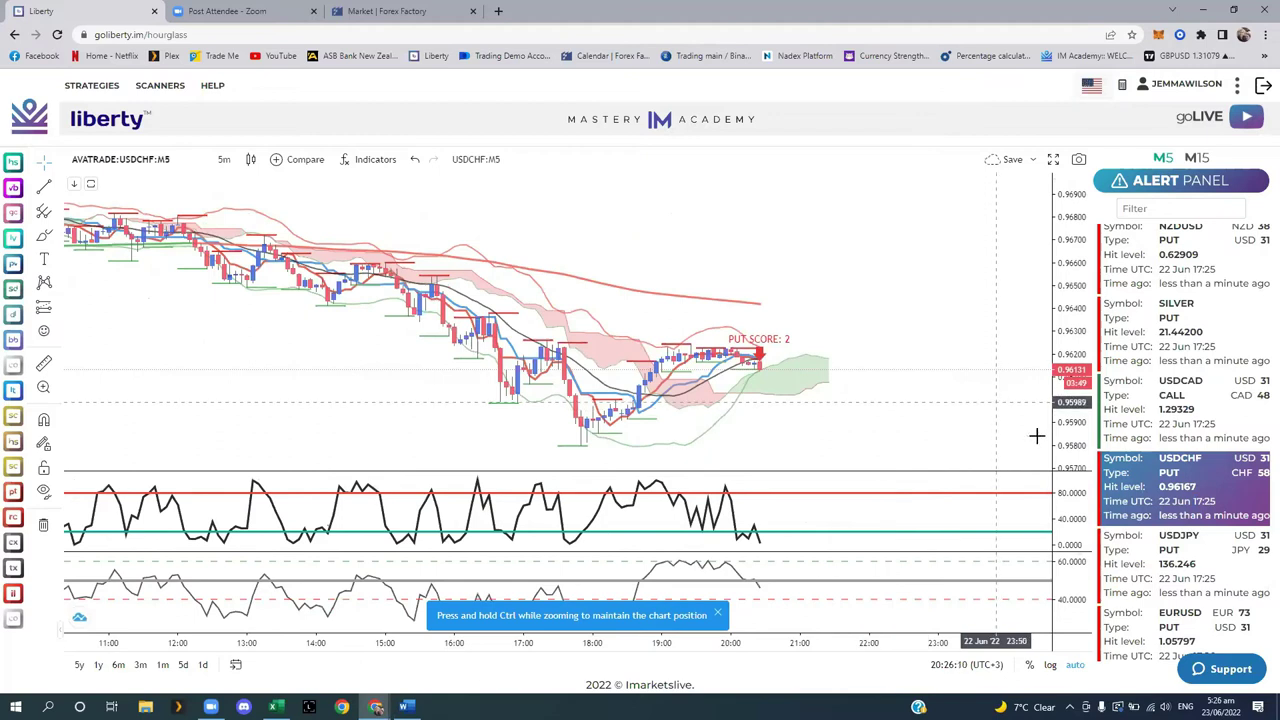
scroll(948, 343, "up", 2)
scroll(948, 343, "up", 3)
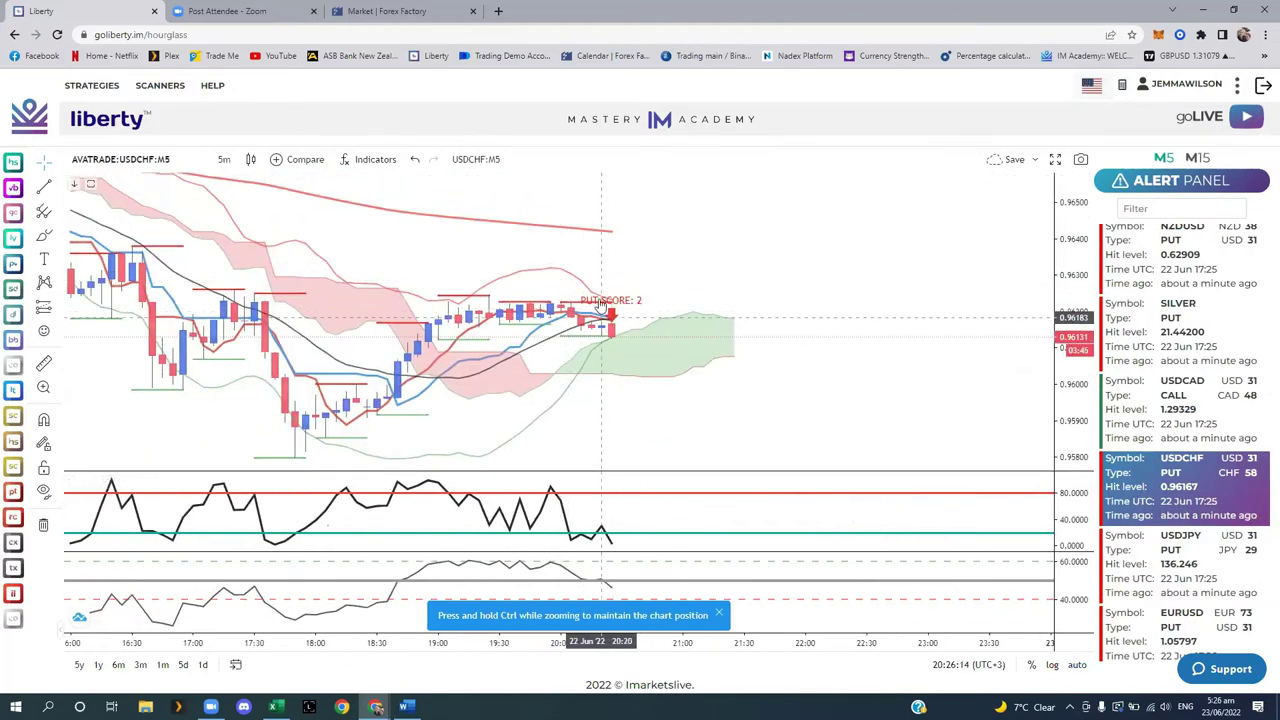
Check the USDCHF chart at 15 minutes, then return it to 5 minutes and examine the candles at the PUT arrow.
left_click(224, 159)
left_click(270, 271)
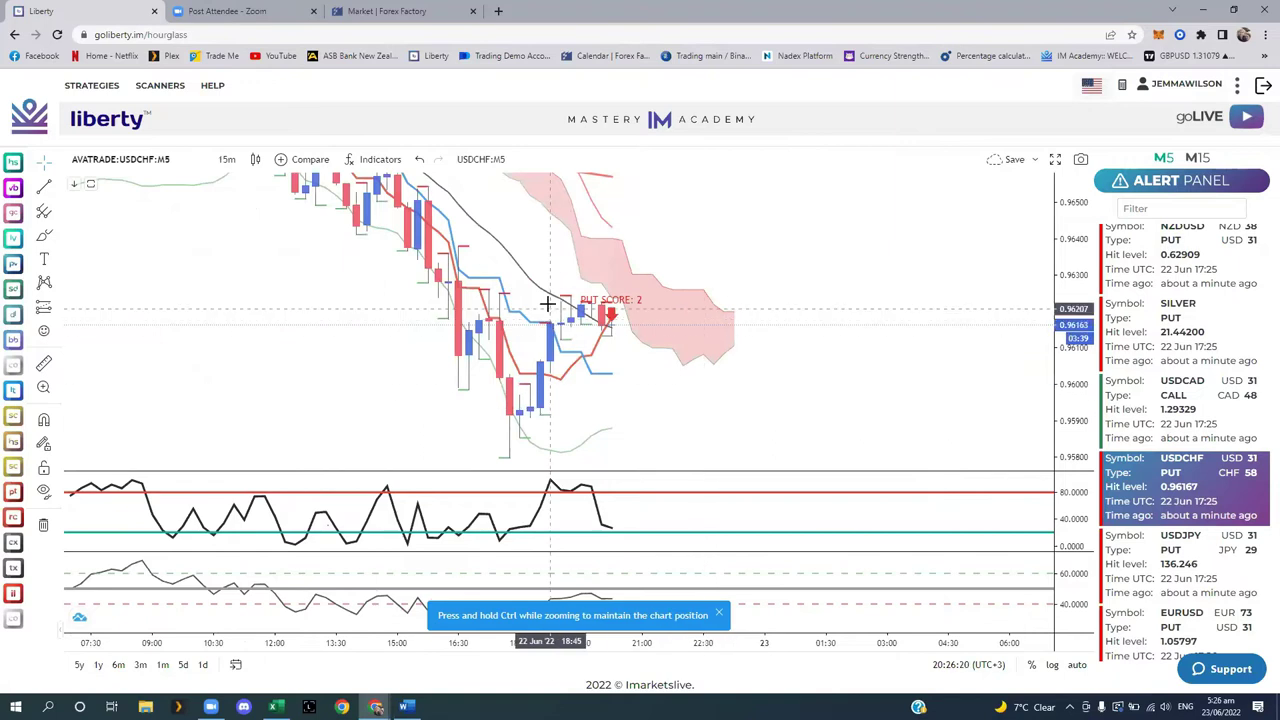
left_click(226, 160)
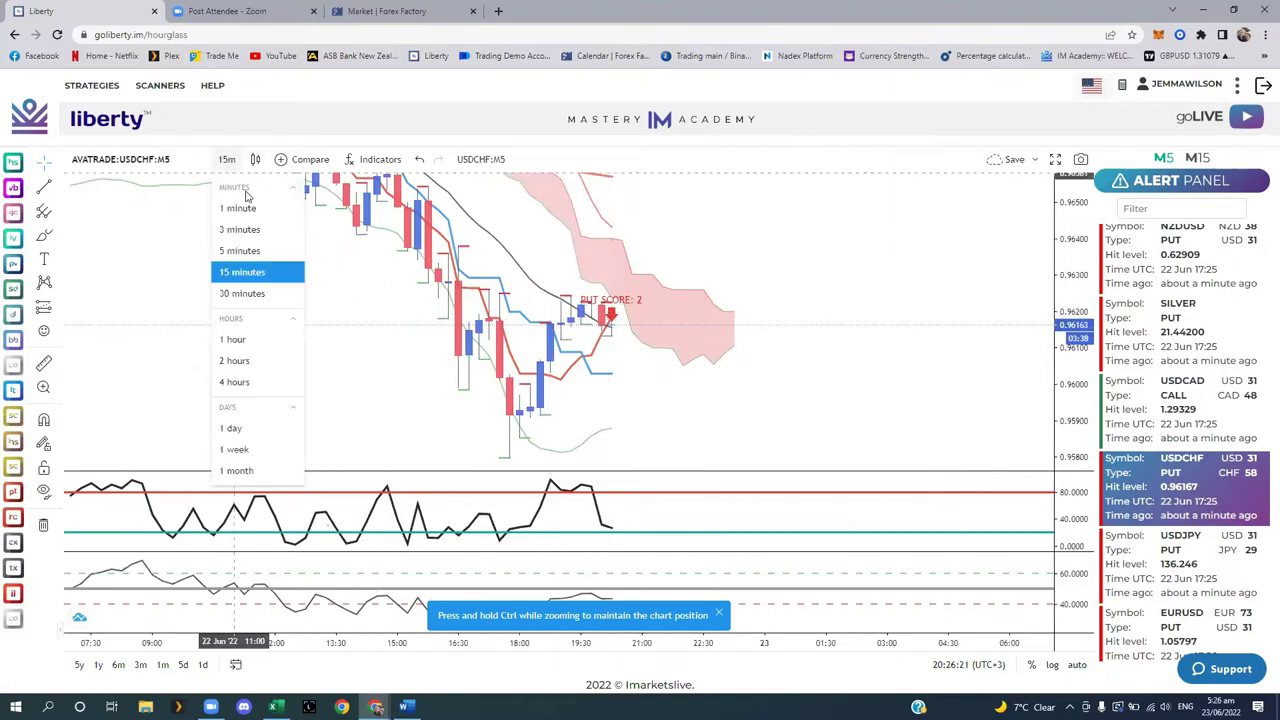
left_click(258, 252)
scroll(1093, 372, "up", 5)
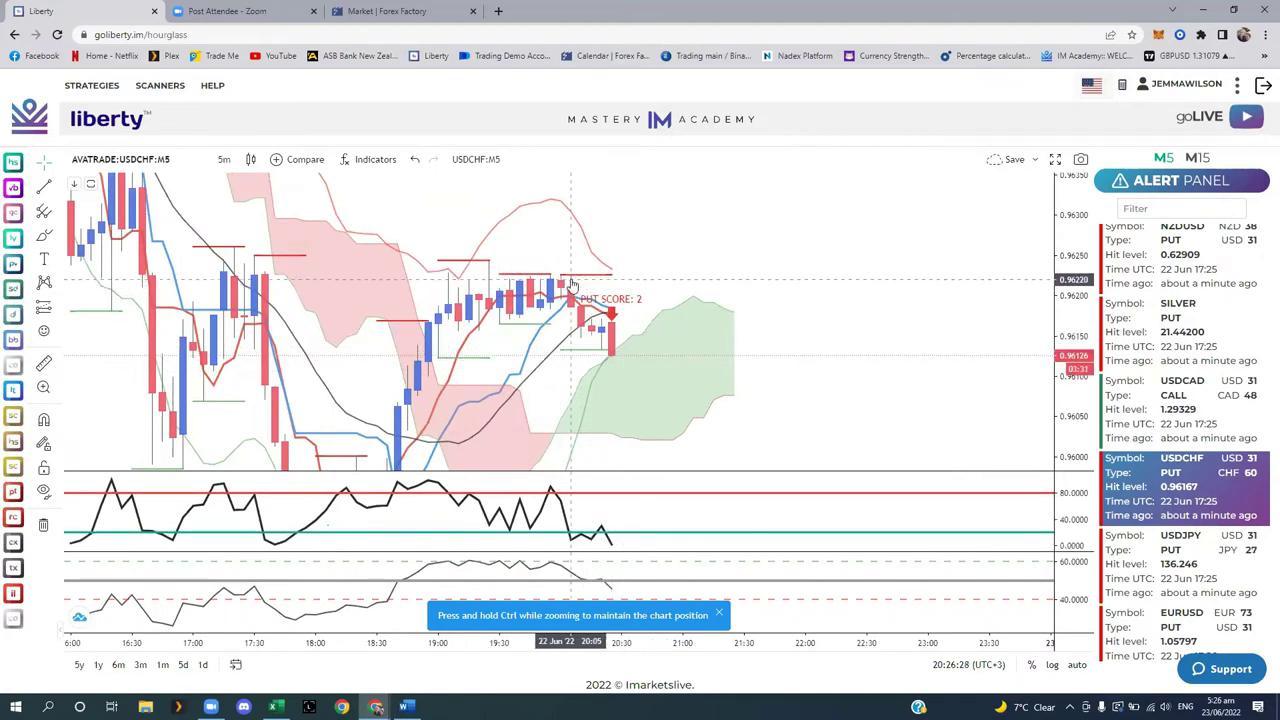
View USDCHF at 15 minutes again for higher time frame confirmation, then set the interval back to 5 minutes.
left_click(224, 160)
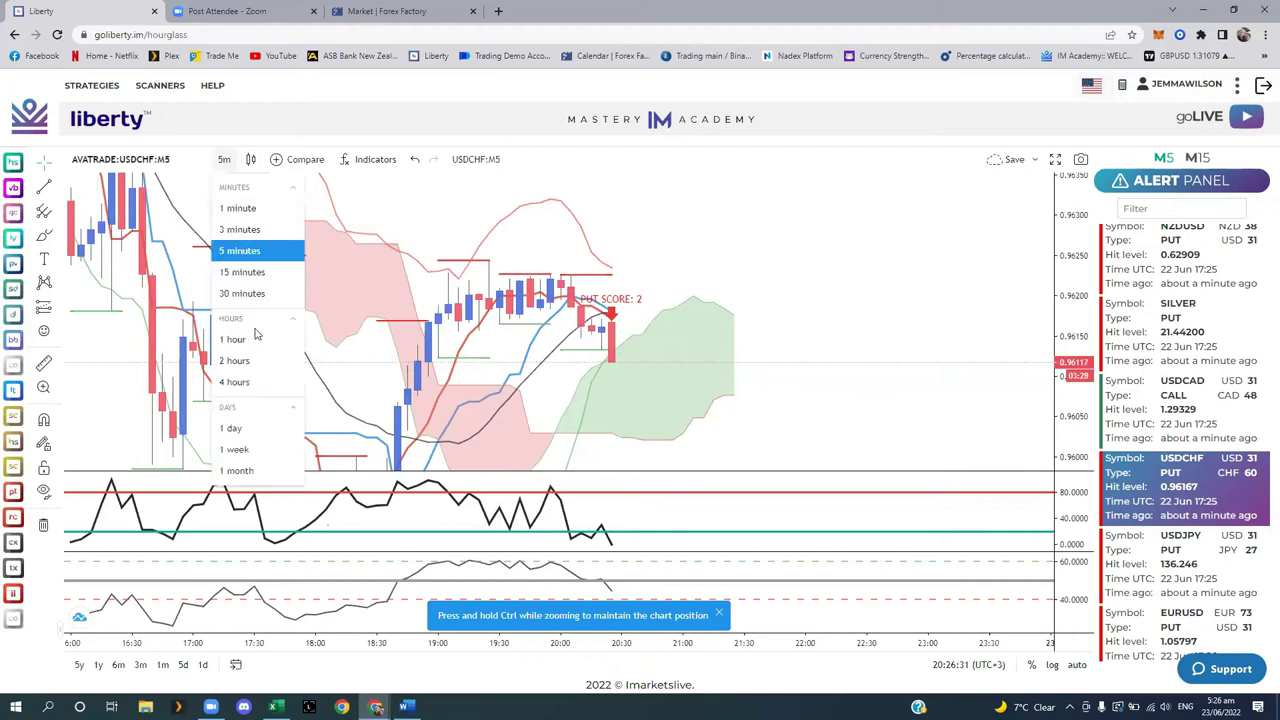
left_click(241, 273)
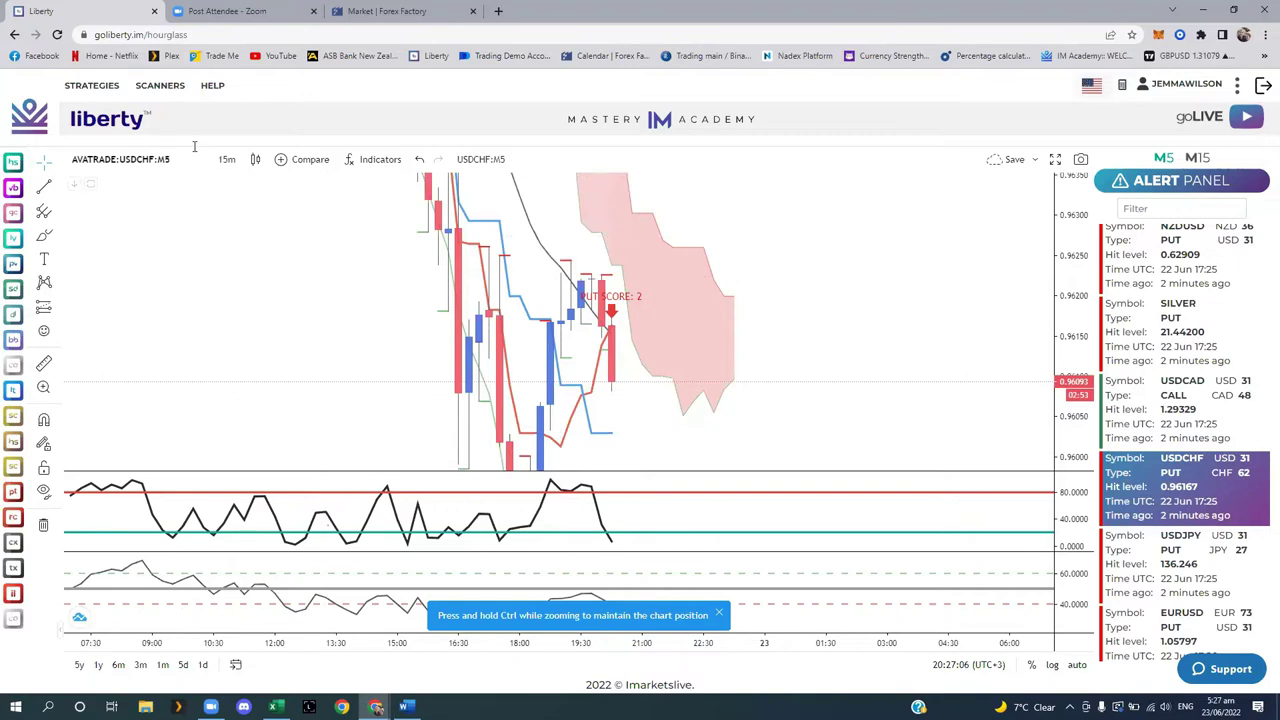
left_click(227, 160)
left_click(240, 251)
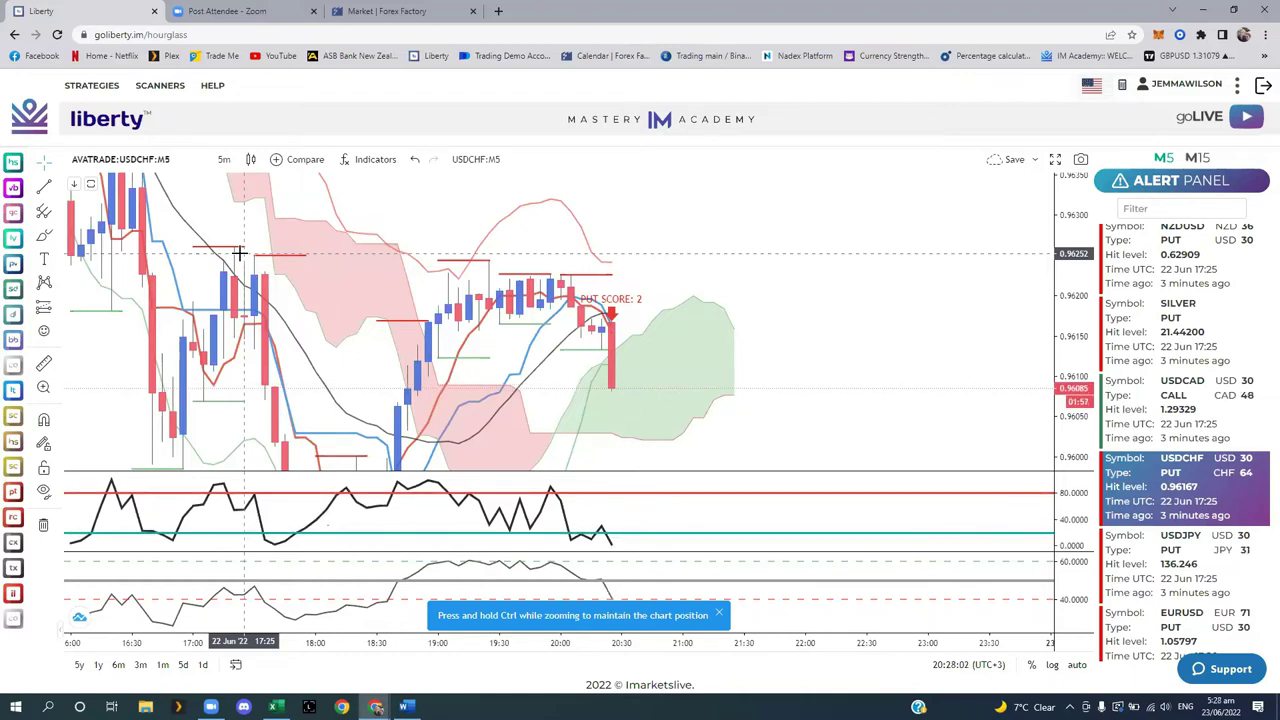
Select the support/resistance entry explanation in the Word guide's item 7, then examine the USDCHF chart in Liberty.
key("alt+Tab")
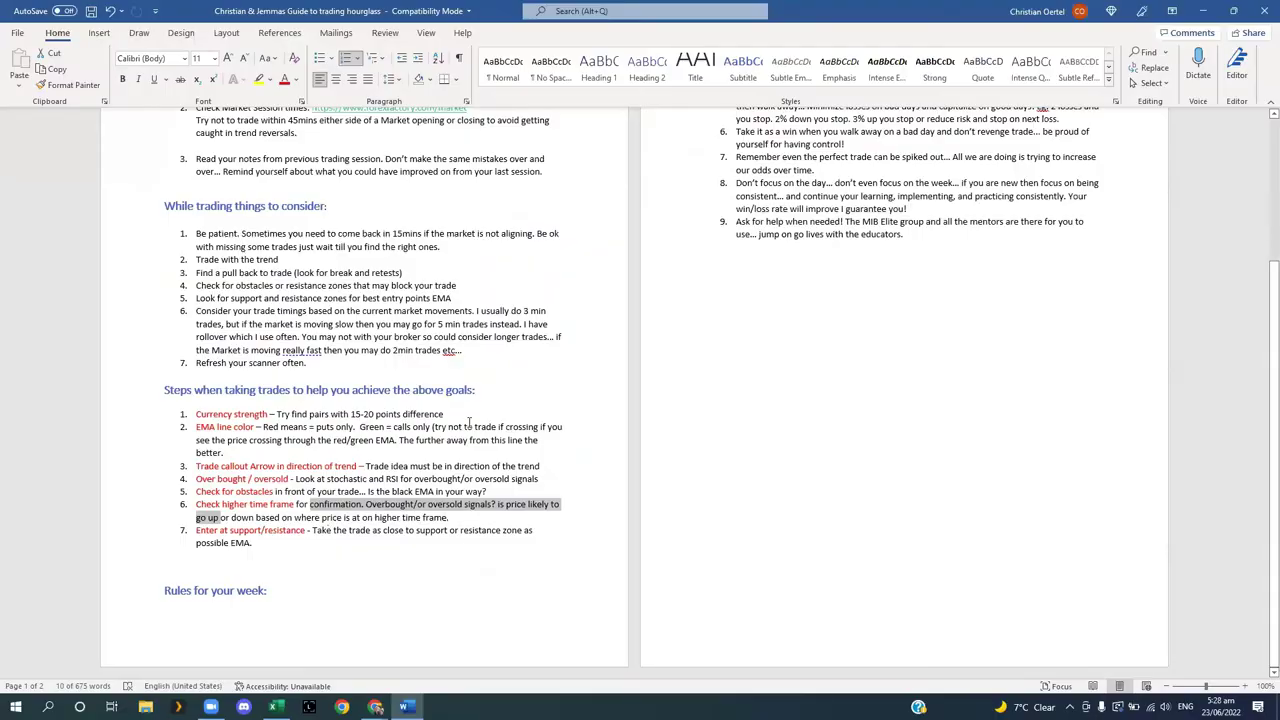
left_click(298, 562)
left_click_drag(229, 530, 294, 545)
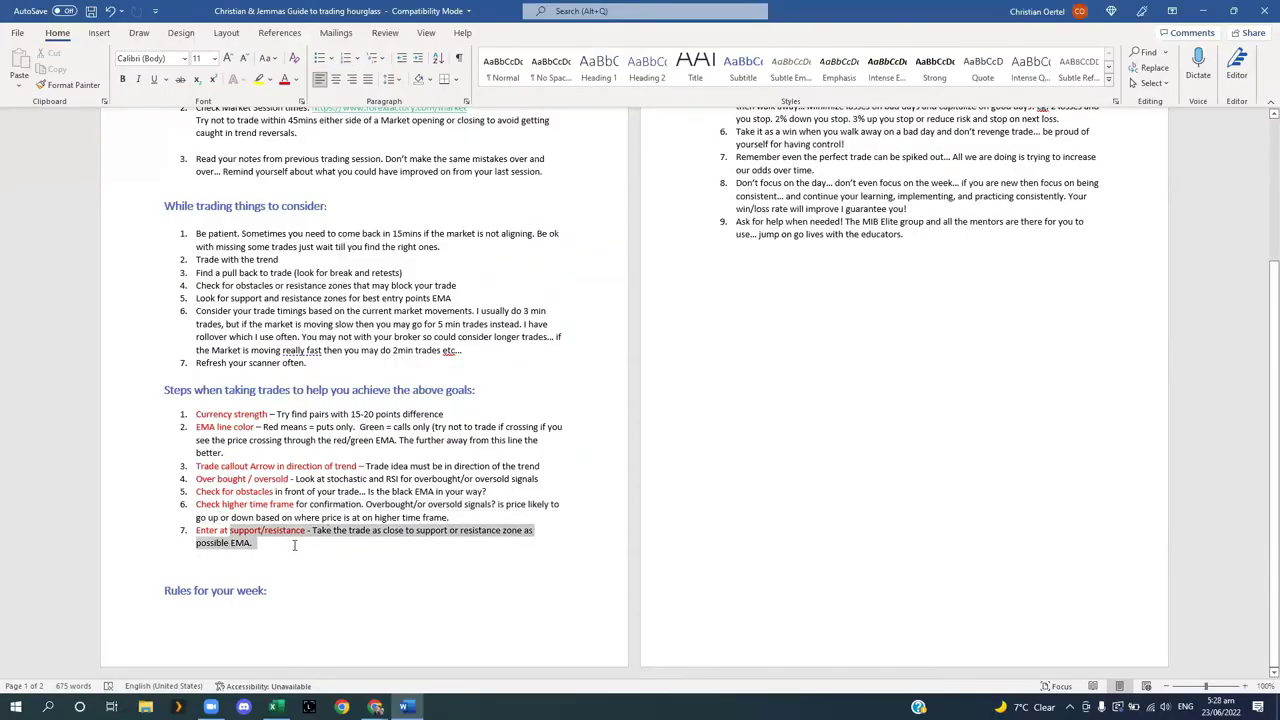
key("alt+Tab")
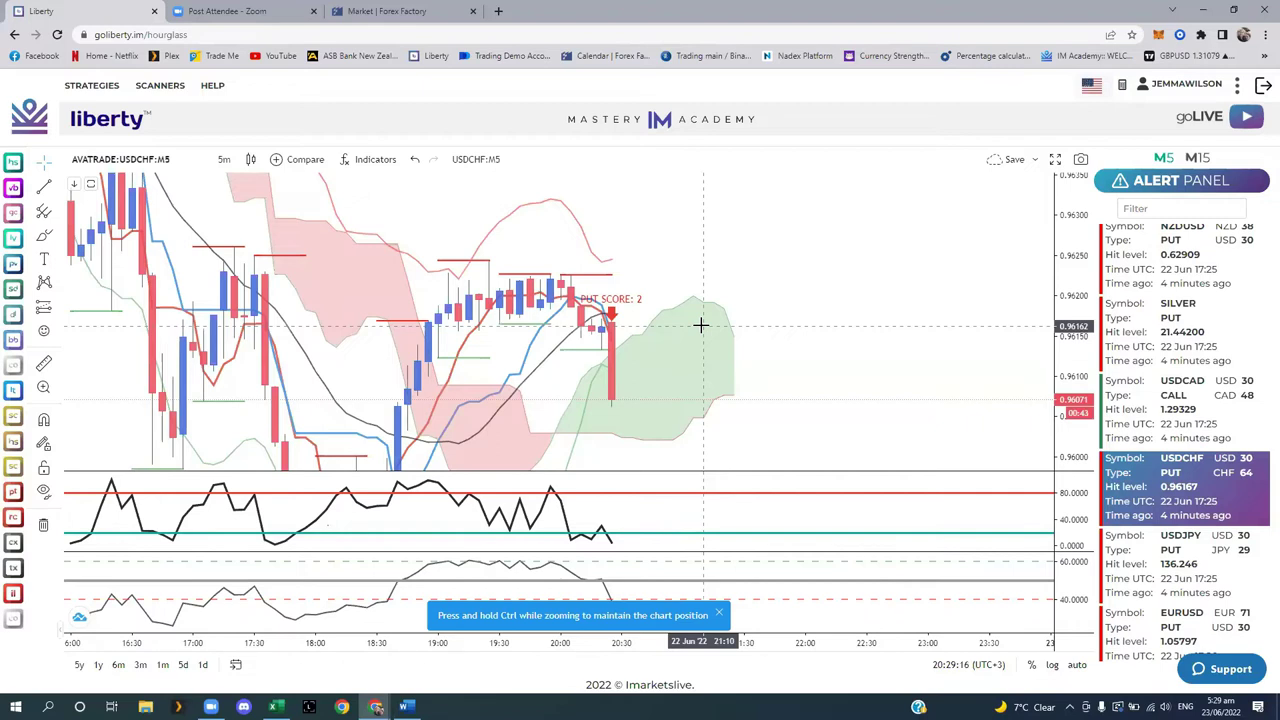
Compare the Word guide with the USDCHF chart once more, then view the weekly rules on the guide's second page.
key("alt+Tab")
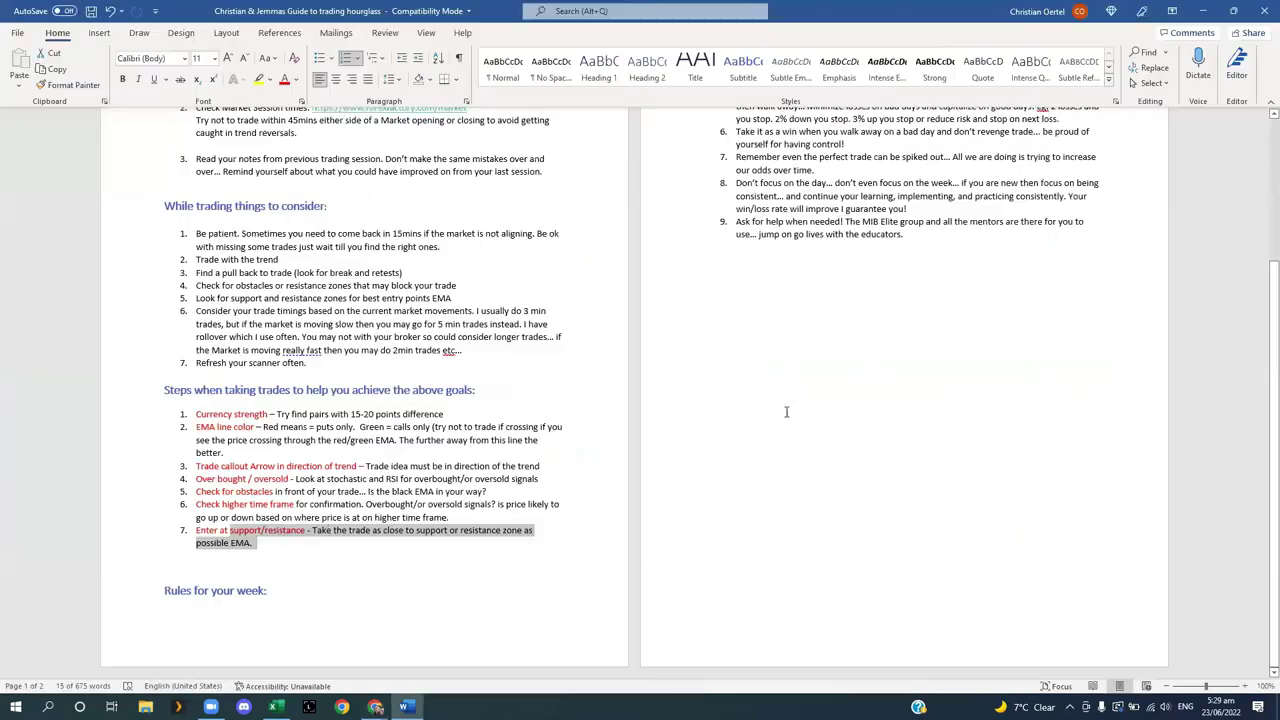
key("alt+Tab")
key("alt+Tab")
key("alt+Tab")
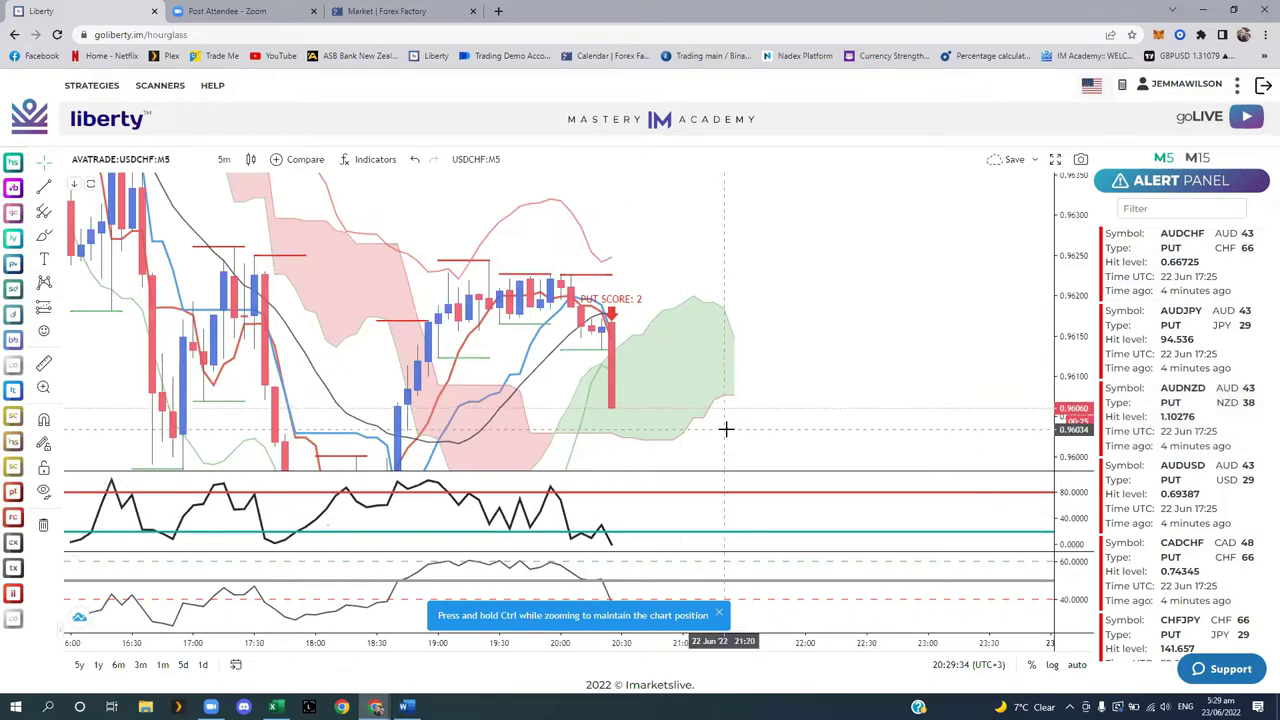
key("alt+Tab")
scroll(773, 408, "up", 4)
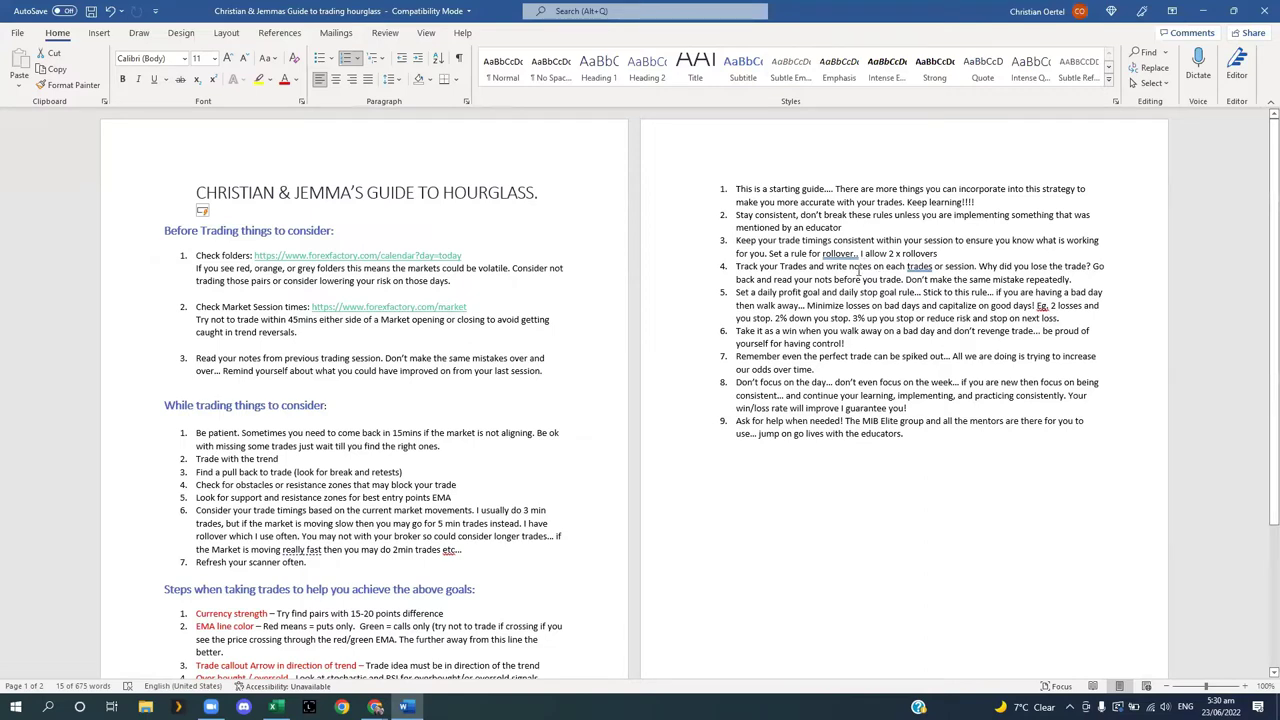
Change the number of rollovers allowed in rule 3 of the Word guide to 1.
left_click_drag(779, 240, 885, 241)
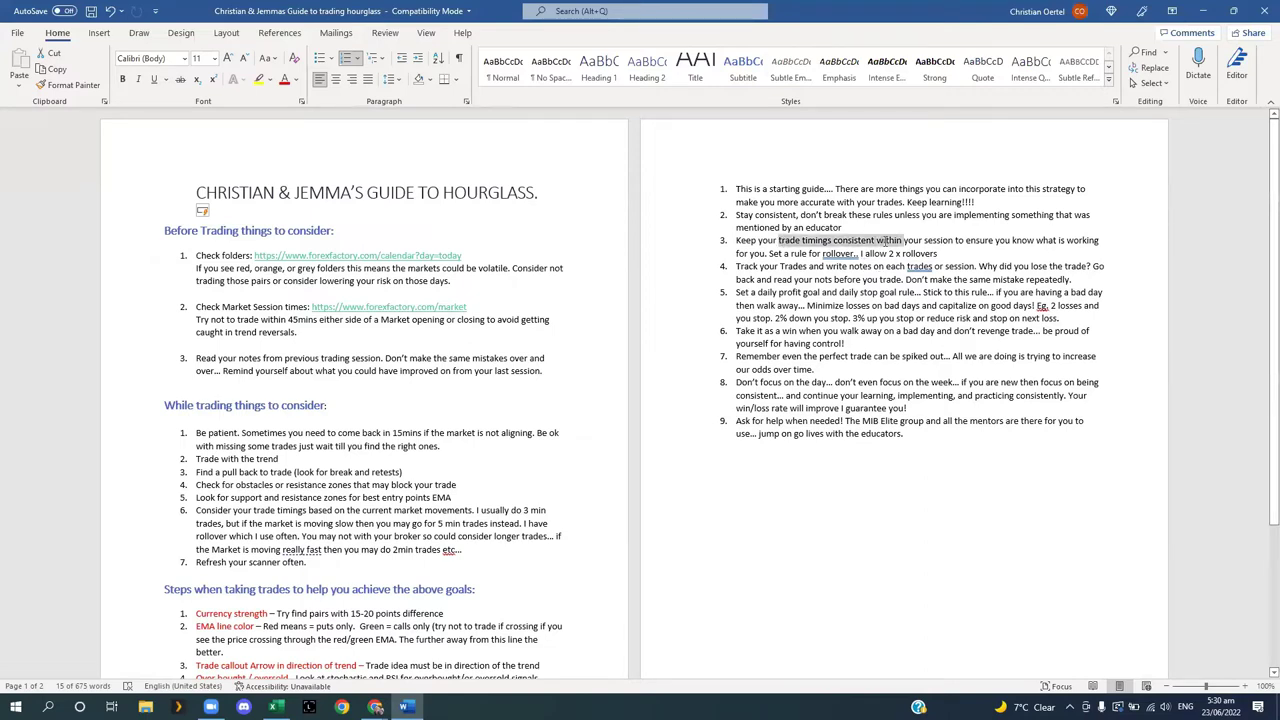
left_click(893, 256)
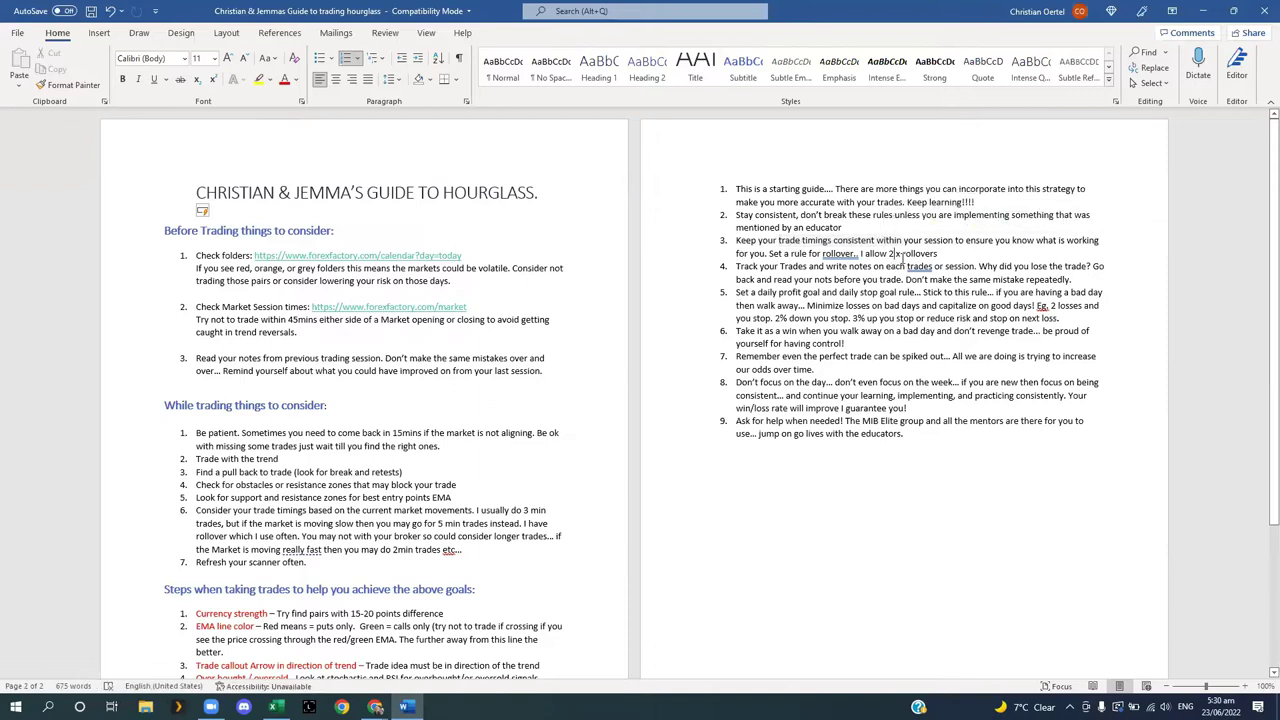
key("BackSpace")
type("1")
Select the daily profit and stop goal text in rule 5, then examine the goal percentages on Excel's Account balance and Goals sheet.
left_click_drag(779, 293, 858, 310)
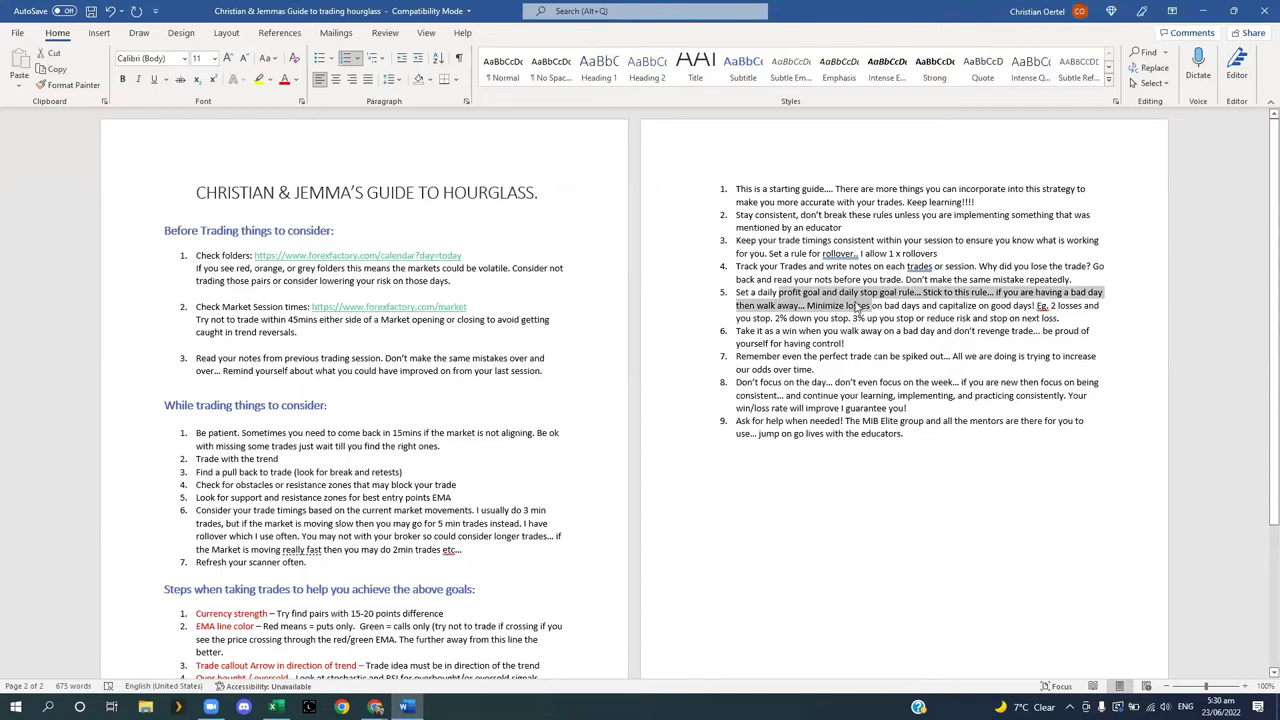
key("alt+Tab")
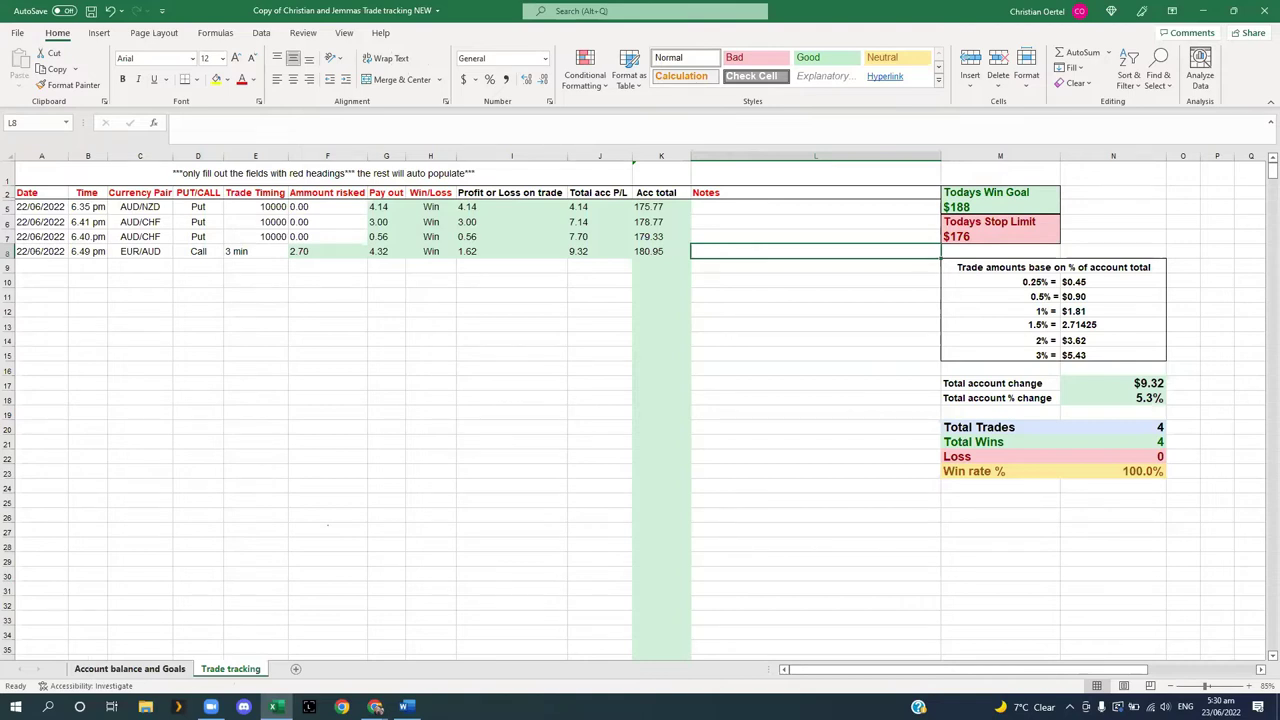
left_click(140, 669)
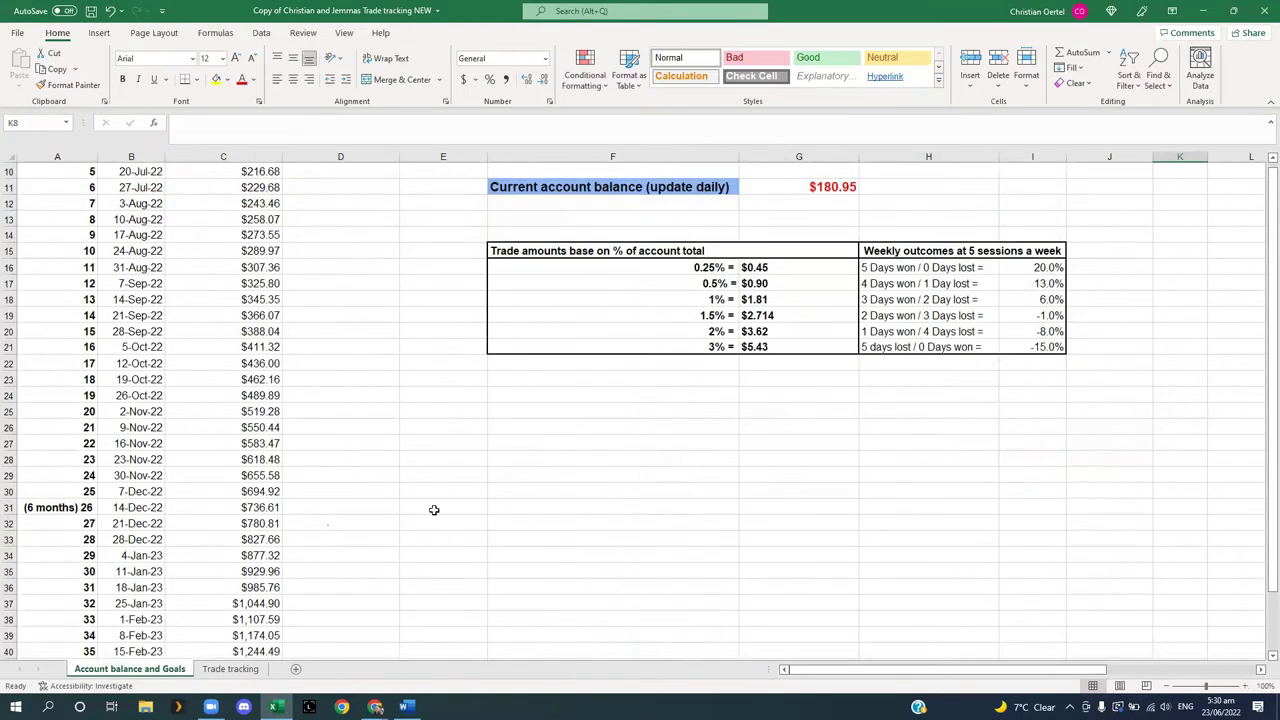
scroll(826, 403, "up", 4)
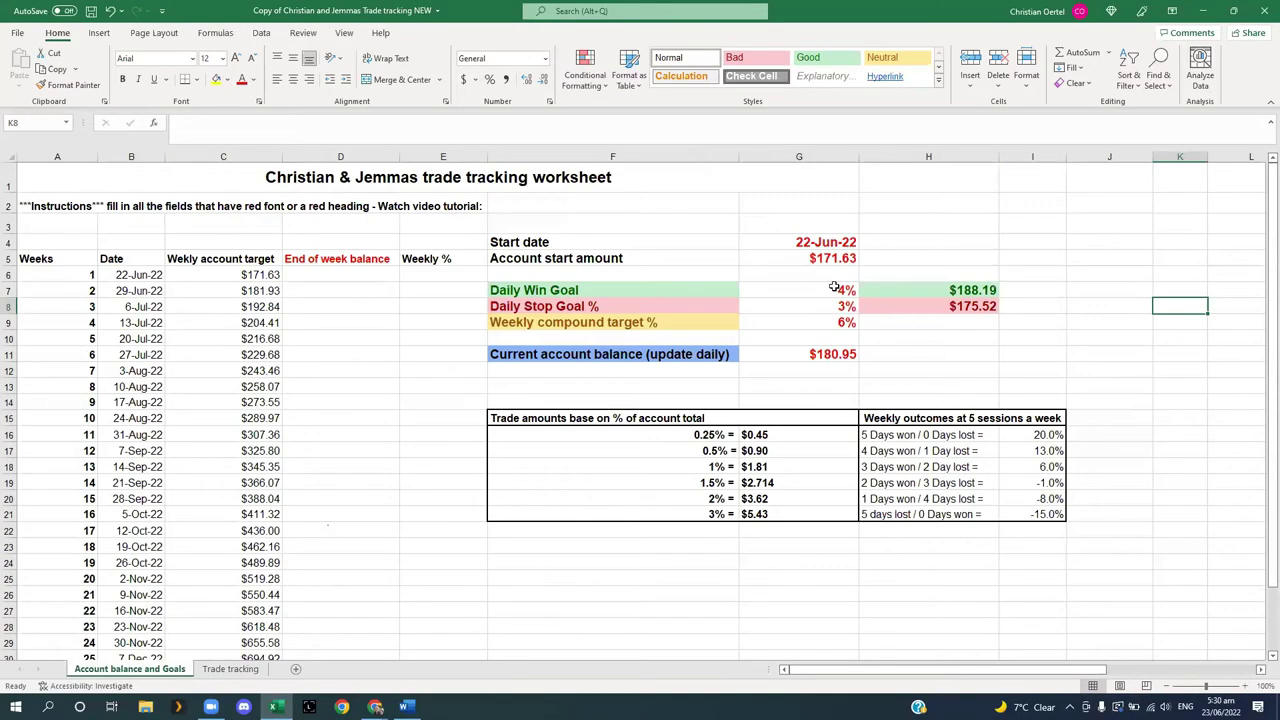
left_click(834, 288)
left_click(832, 310)
left_click(826, 324)
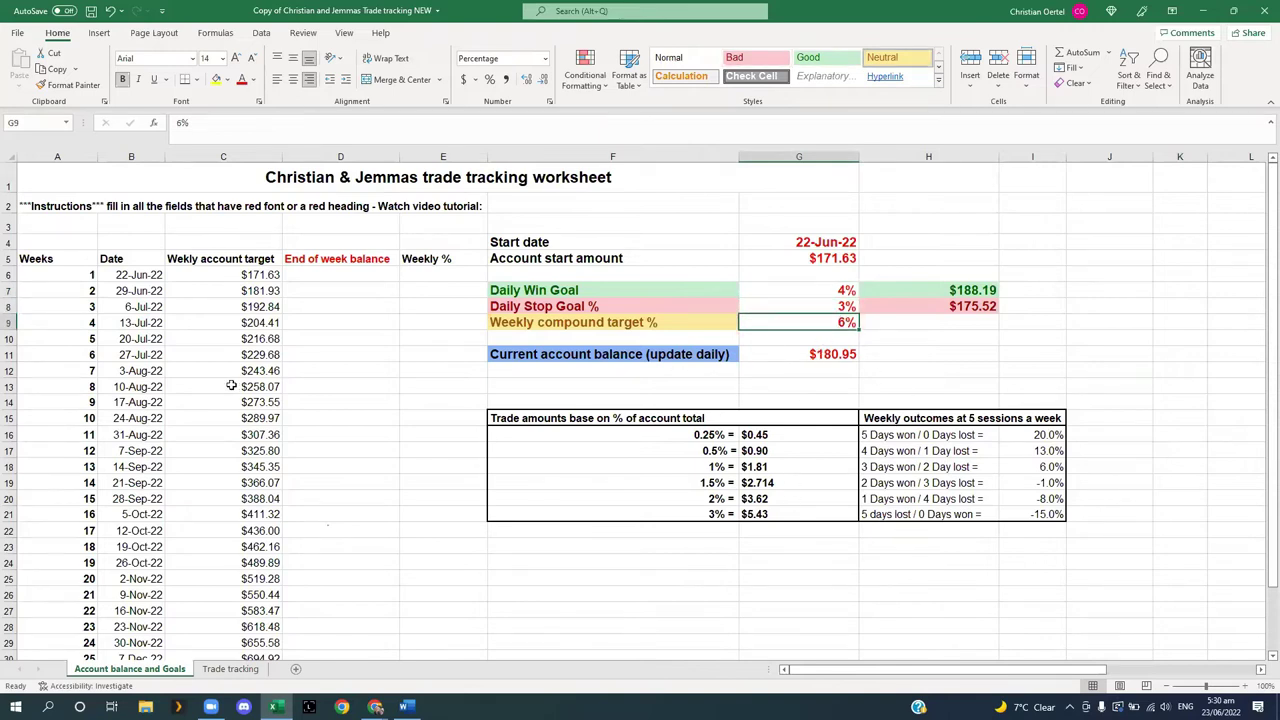
Look through the weekly account targets down the whole Account balance and Goals sheet.
scroll(230, 390, "down", 5)
scroll(230, 390, "down", 11)
scroll(212, 470, "up", 5)
scroll(214, 447, "down", 7)
scroll(215, 447, "up", 18)
Examine the account percentage change, total trades, wins and win rate on the Trade tracking sheet.
left_click(229, 669)
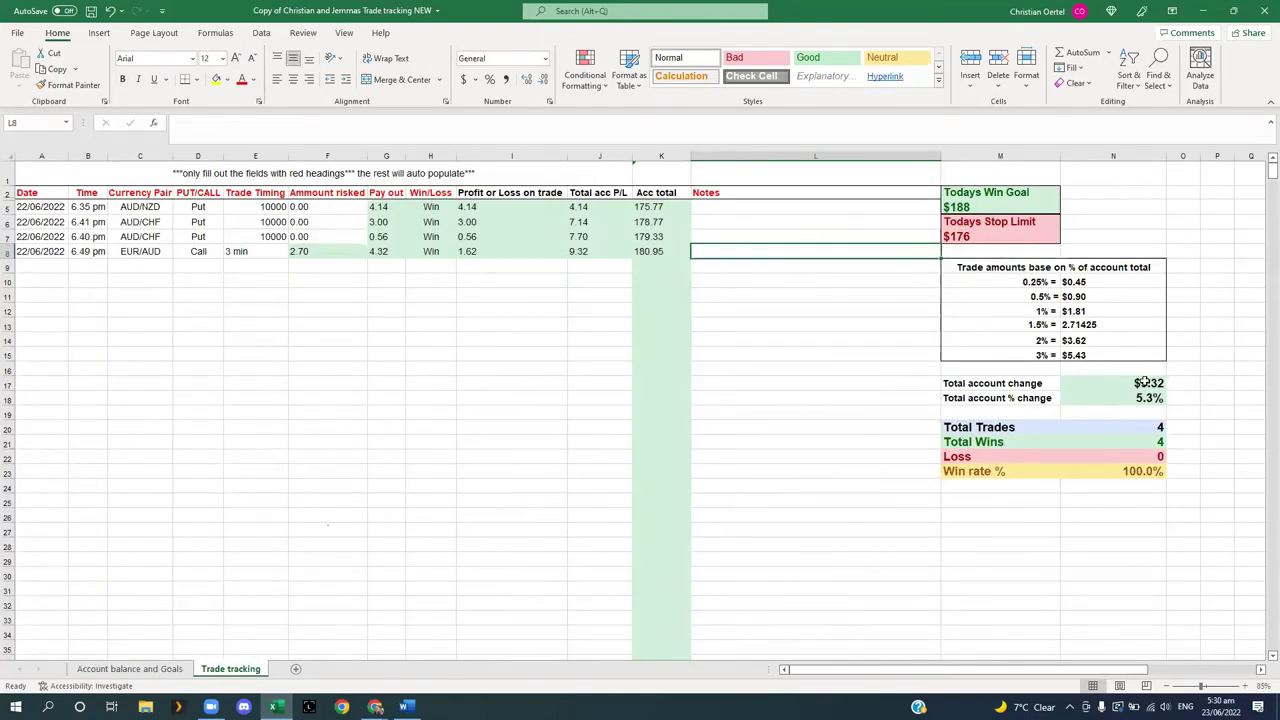
left_click(1130, 400)
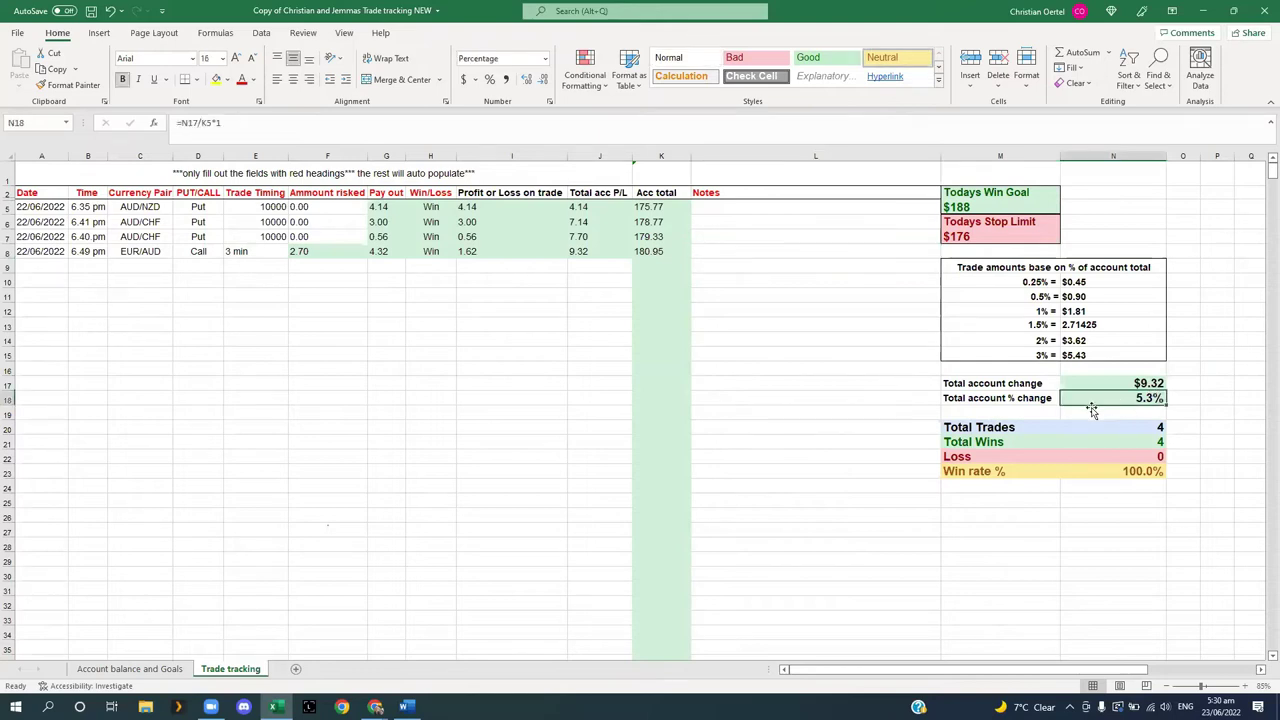
left_click(1148, 432)
left_click(1150, 442)
left_click(1118, 470)
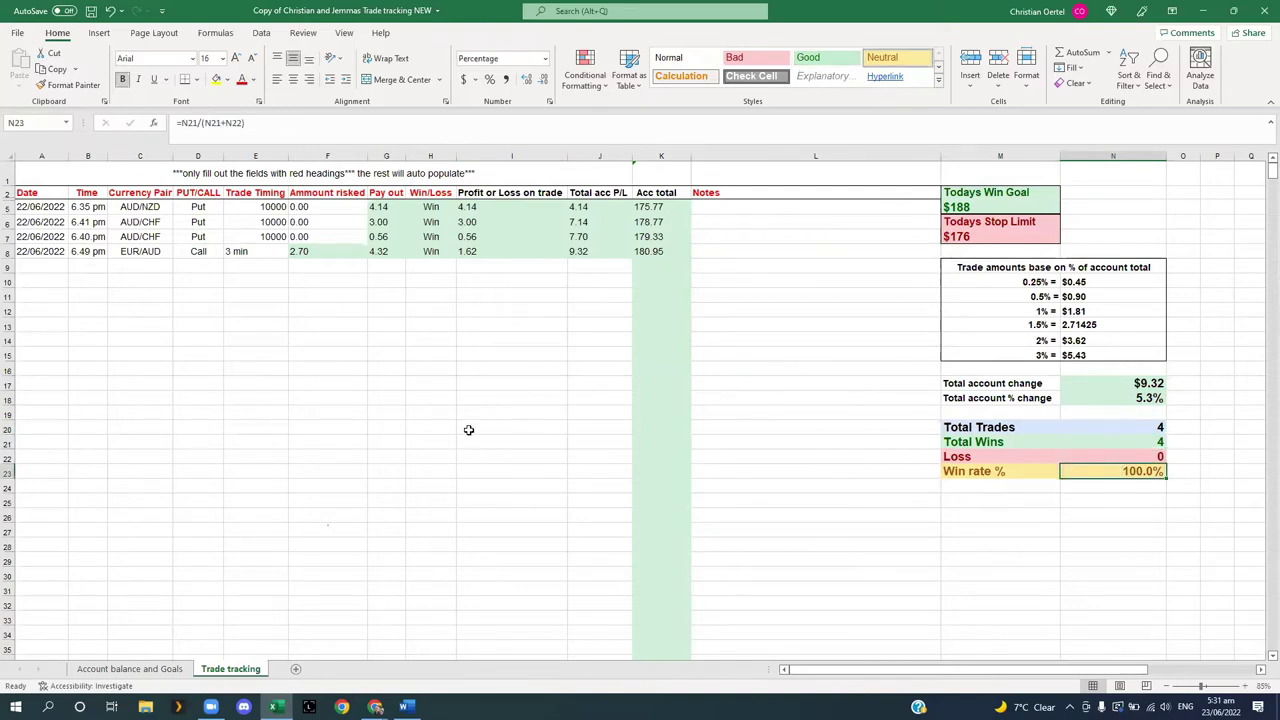
Return to the Word guide and place the cursor at the end of rule 7.
key("alt+Tab")
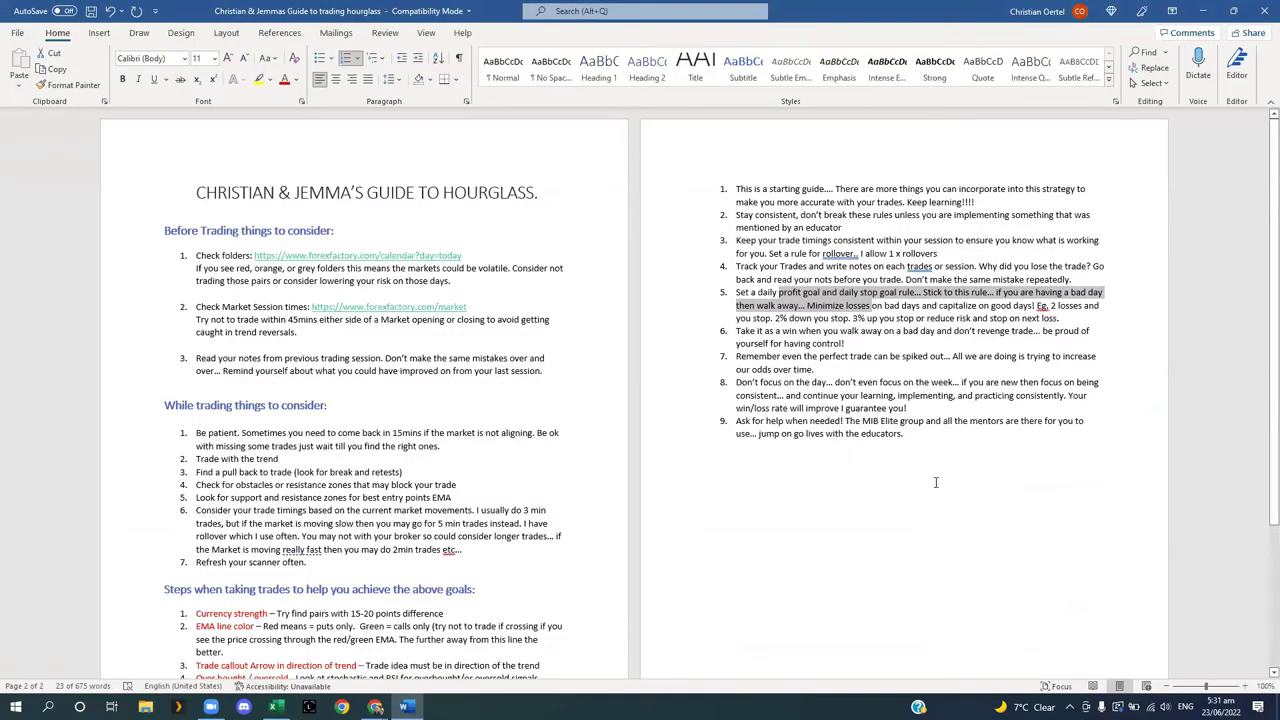
left_click(812, 370)
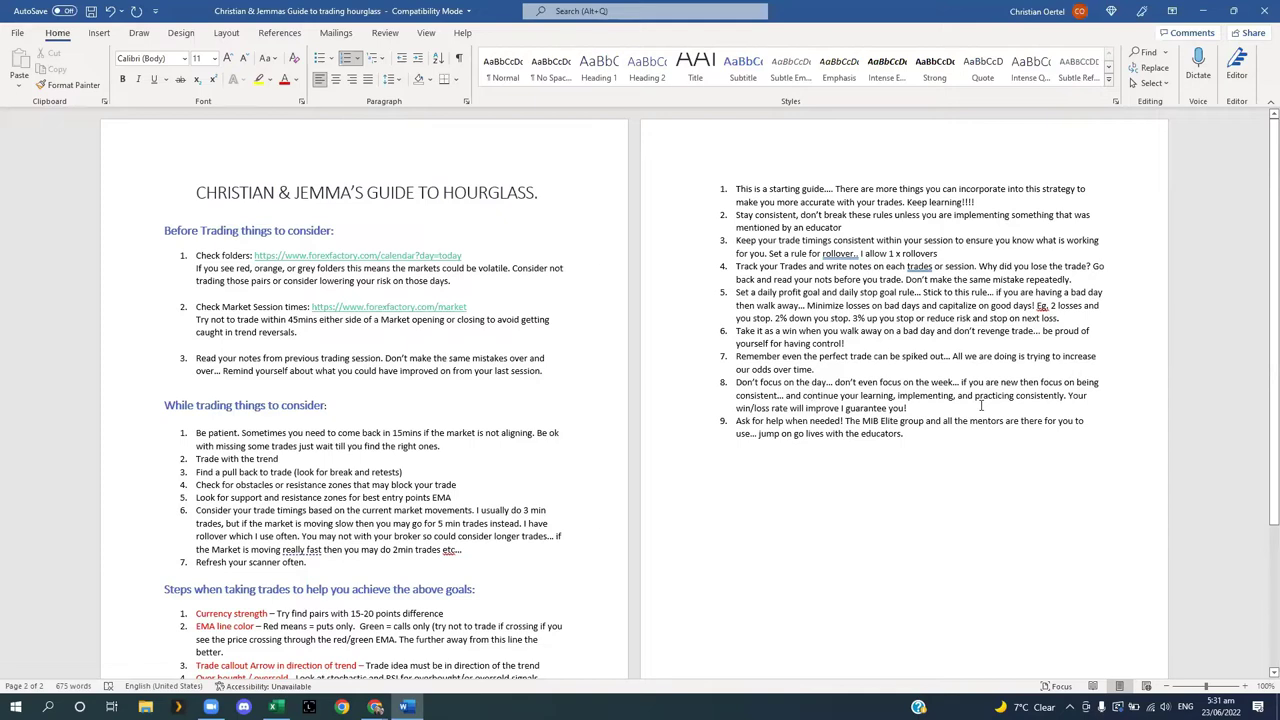
Switch to Excel's Account balance and Goals sheet and examine the first weekly account targets and the End of week balance cells.
key("alt+Tab")
key("alt+Tab")
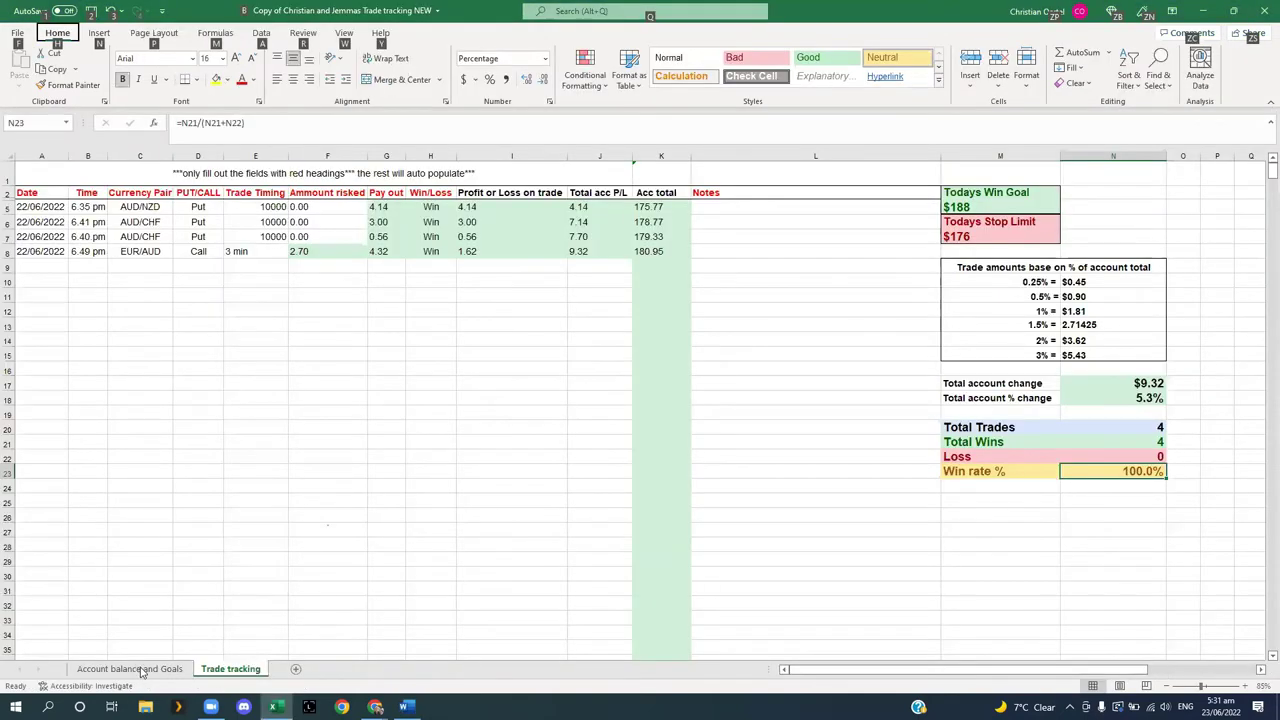
left_click(137, 669)
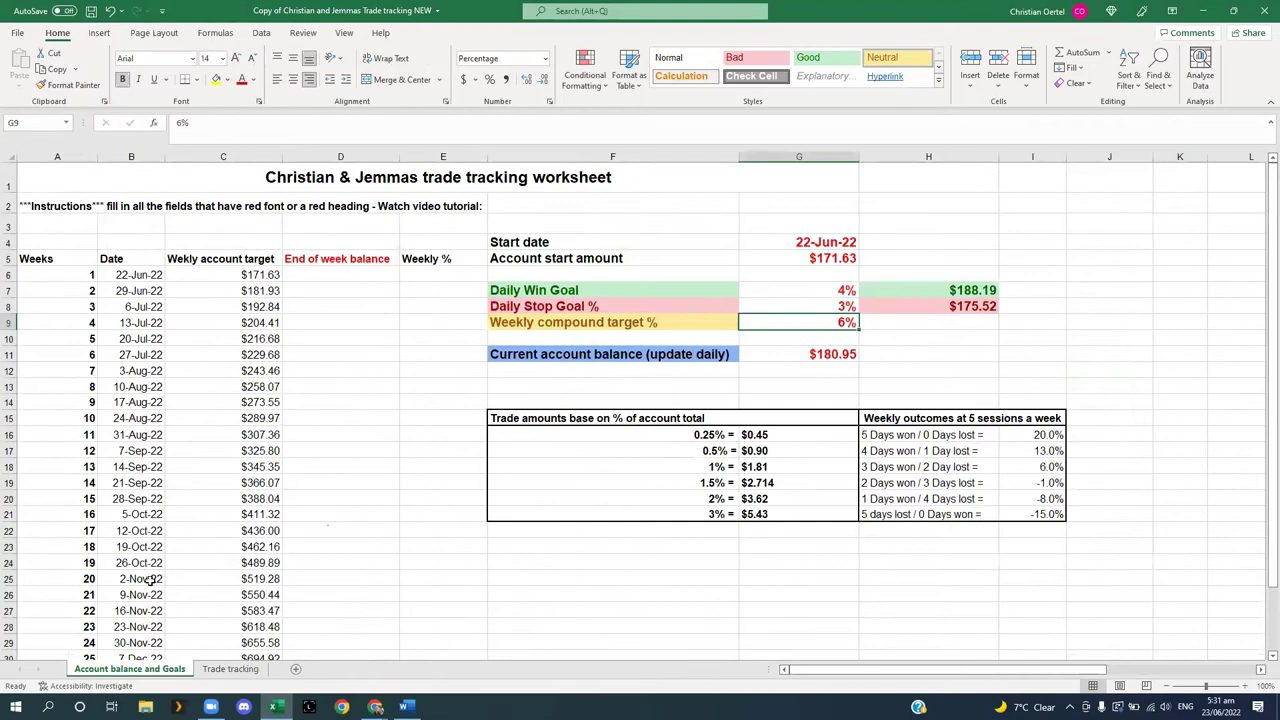
left_click(256, 277)
left_click(258, 291)
left_click(266, 325)
left_click(268, 355)
left_click(269, 388)
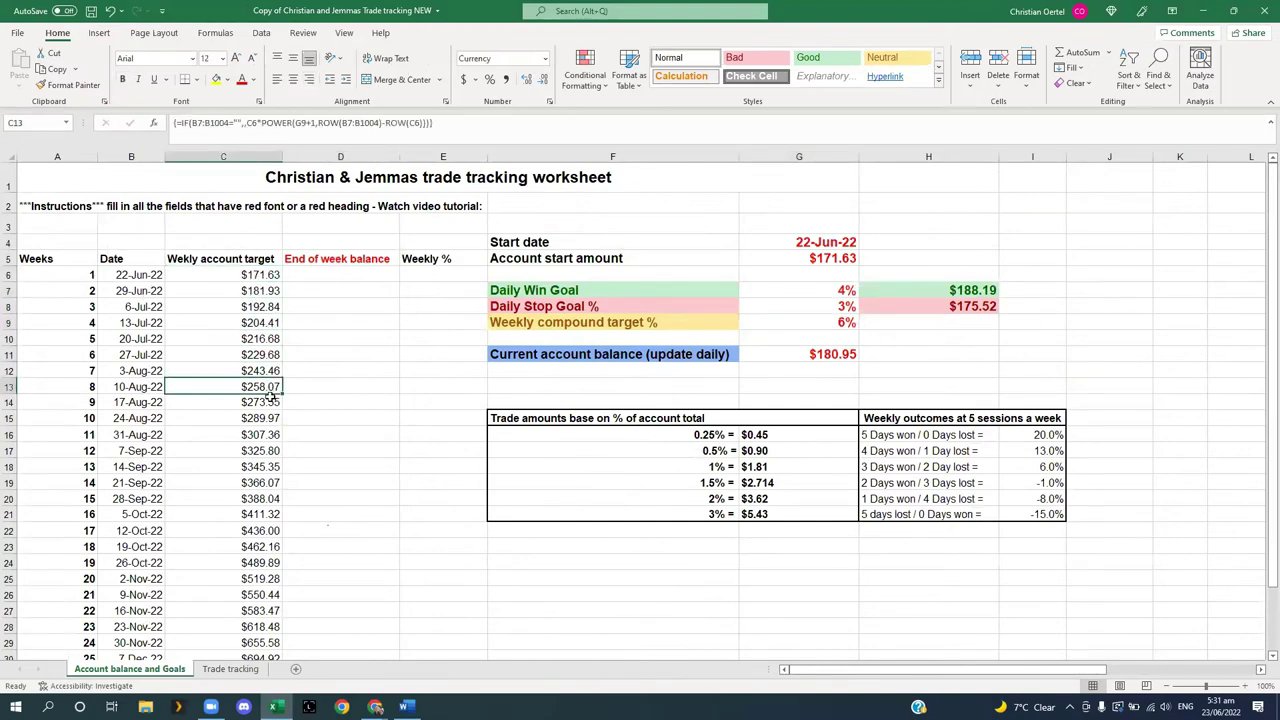
left_click(295, 271)
left_click(304, 306)
left_click(299, 336)
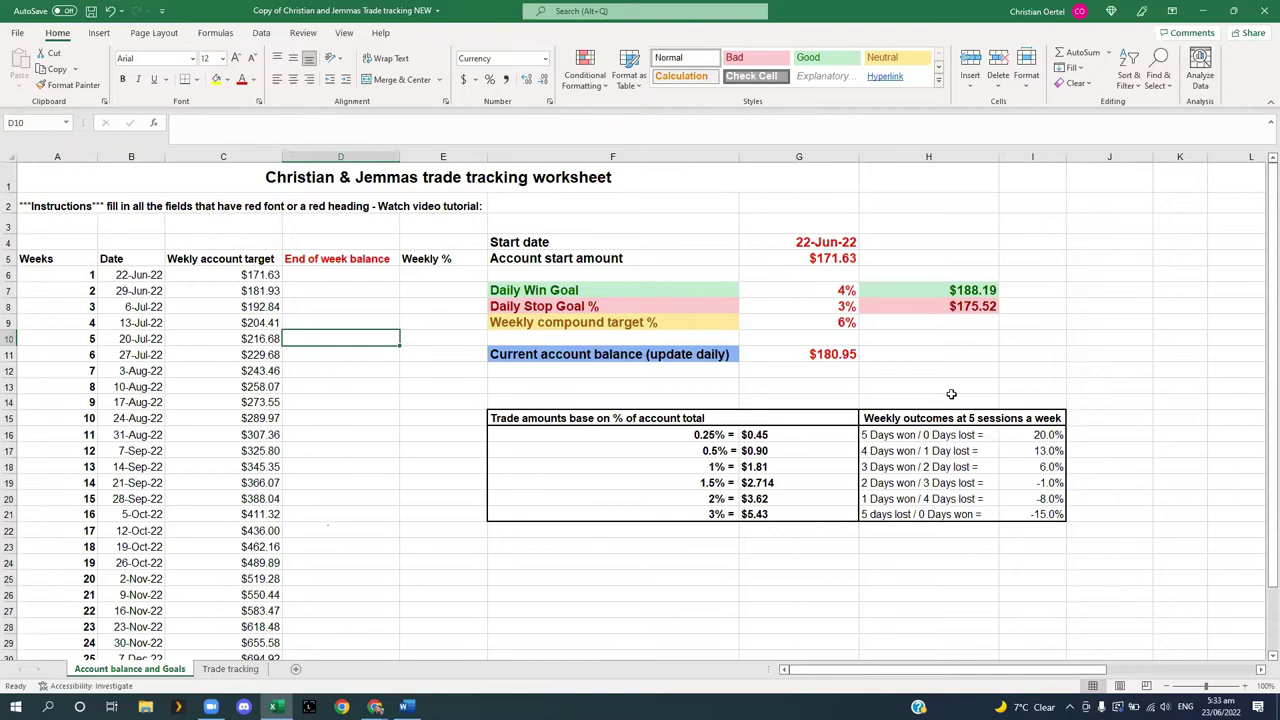
Switch from Excel to the USDCHF chart in Liberty, then return to the Word guide.
key("alt+Tab")
key("alt+Tab")
key("alt+Tab")
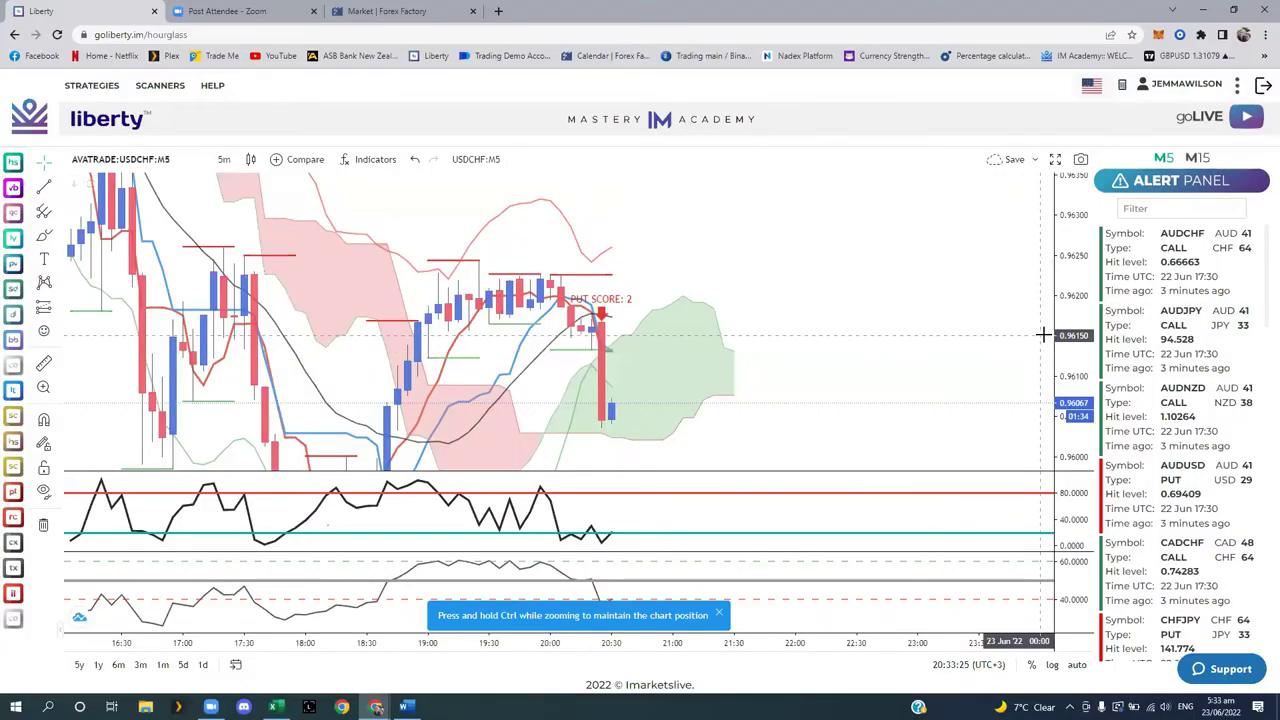
key("alt+Tab")
key("alt+Tab")
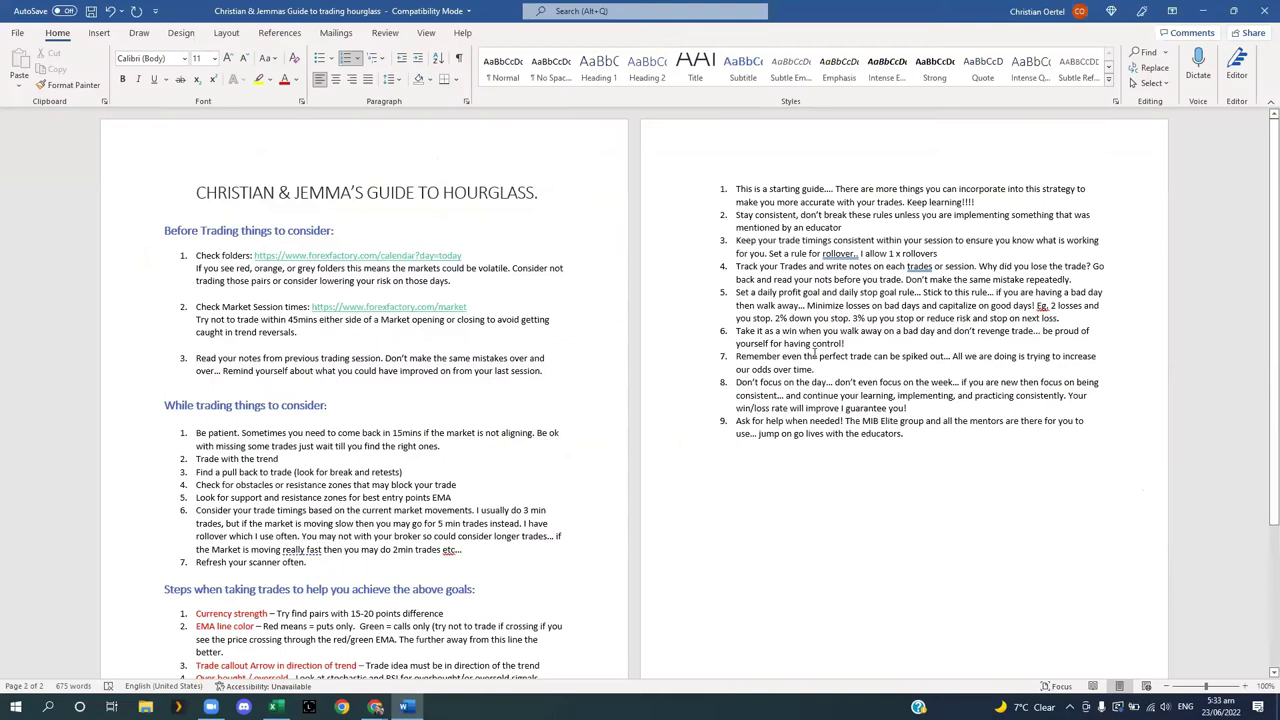
Select the 2% down and 3% up stop wording in rule 5, then place the cursor in rule 7.
left_click(804, 358)
left_click_drag(936, 363, 892, 316)
left_click(768, 307)
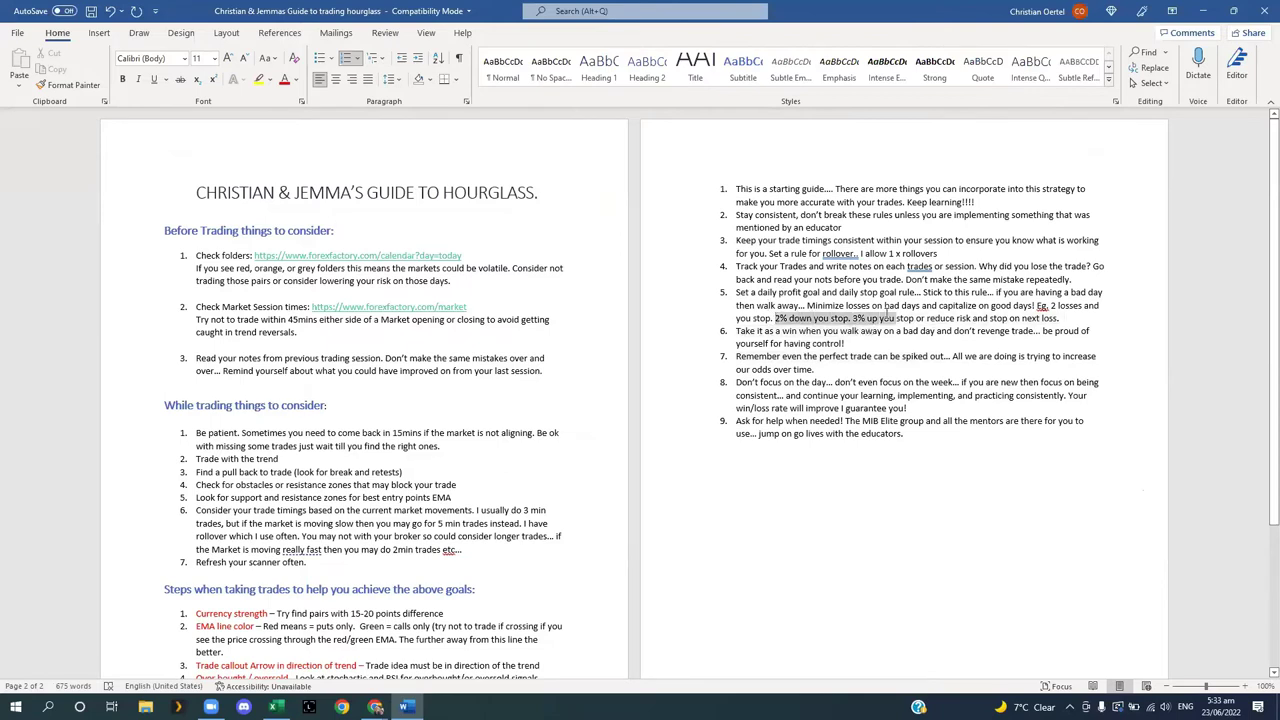
left_click(853, 363)
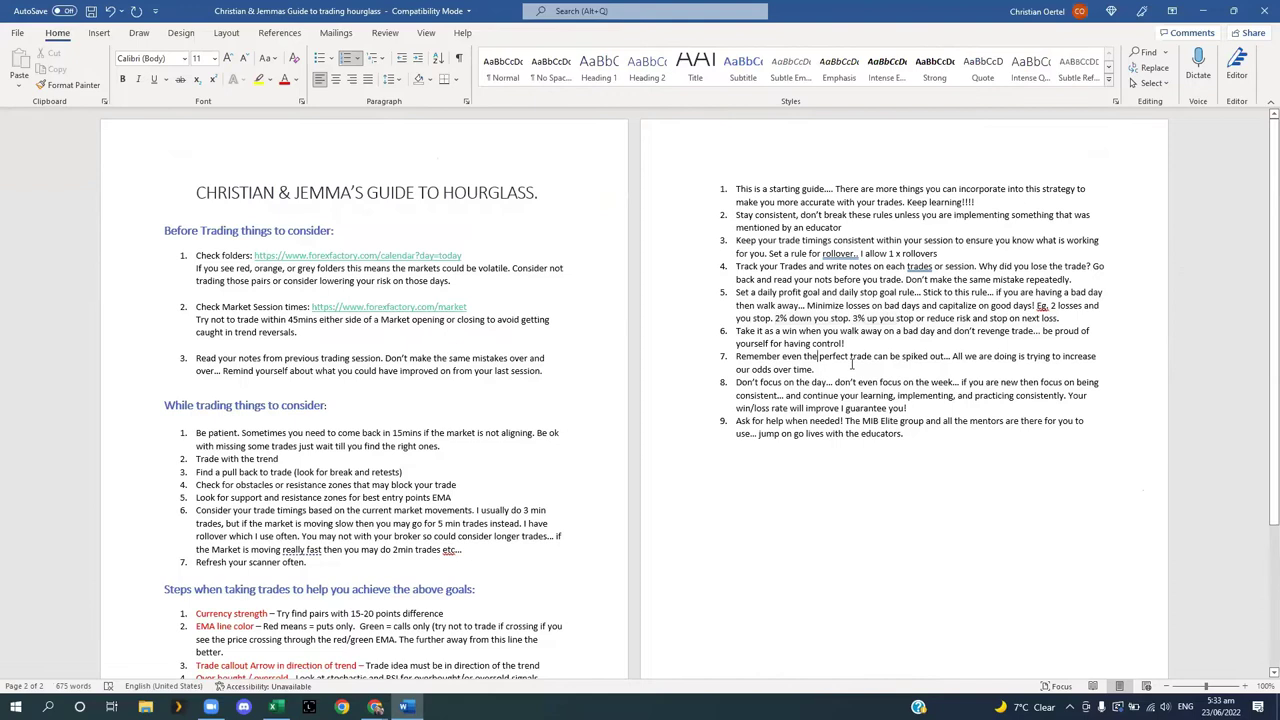
Select the opening words of rules 8 and 9 in turn, then minimize Word to return to Liberty.
left_click_drag(749, 383, 834, 383)
left_click_drag(736, 421, 1027, 424)
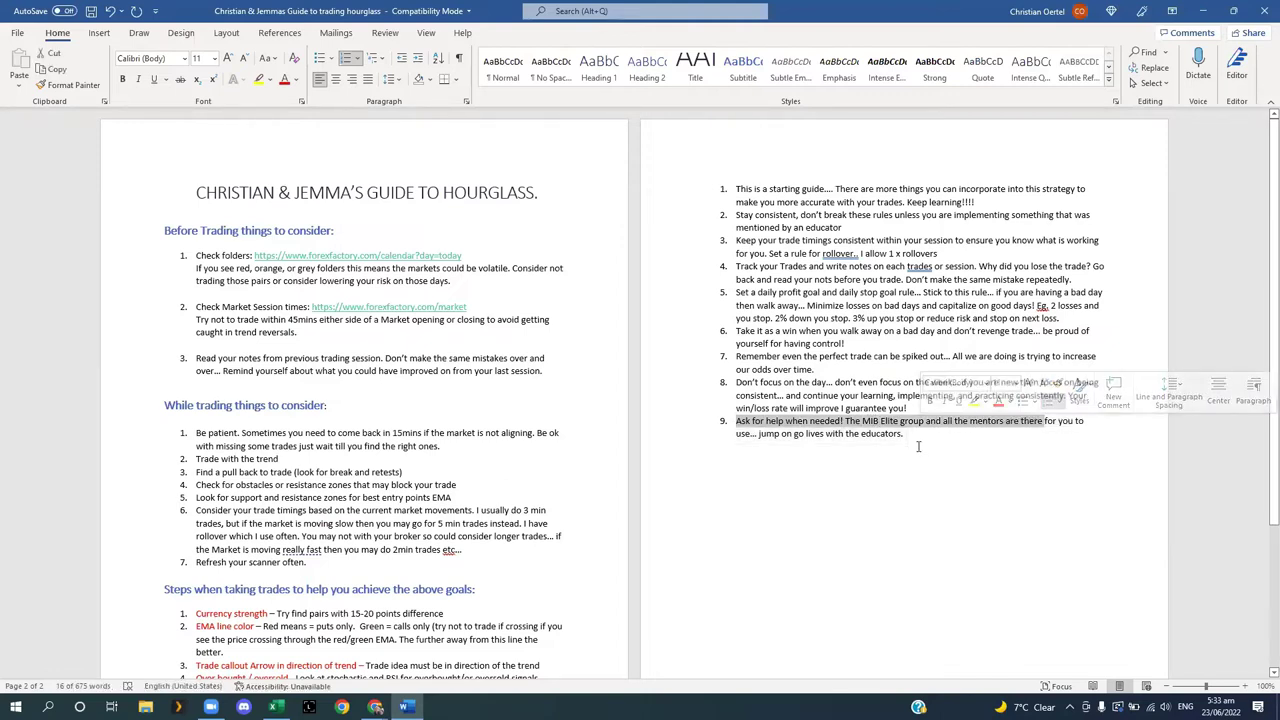
left_click(919, 437)
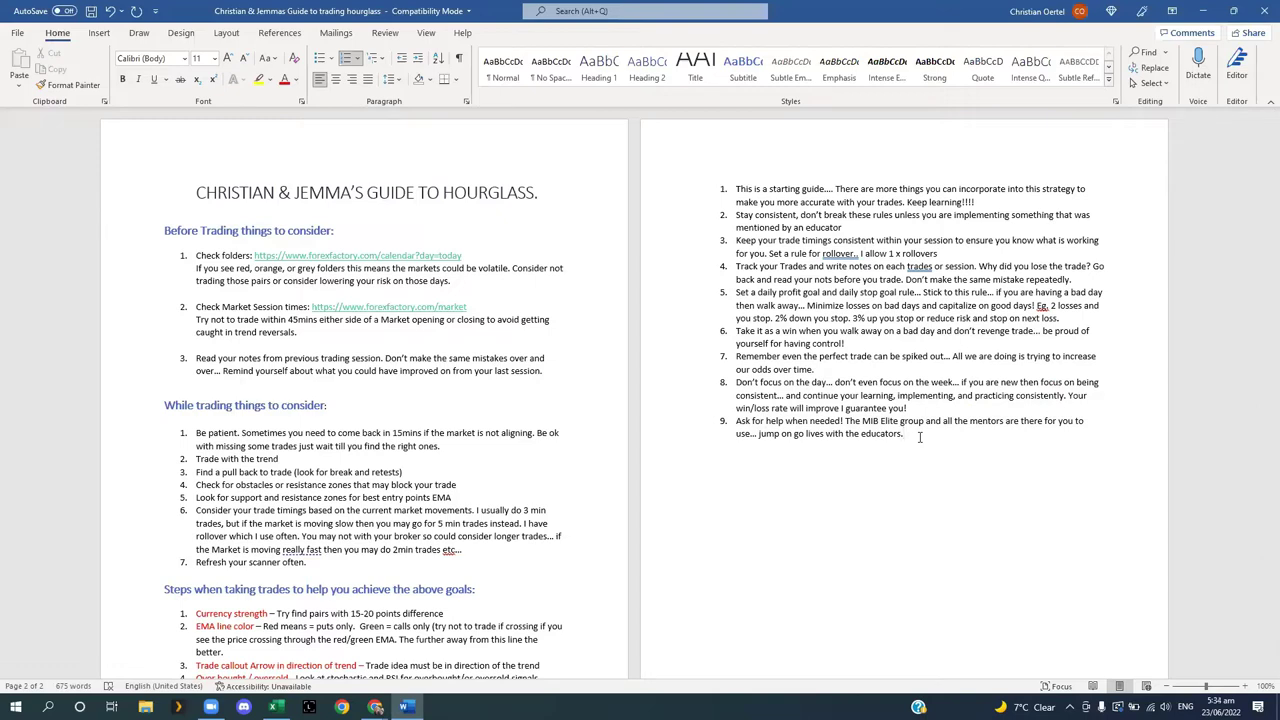
left_click(1203, 11)
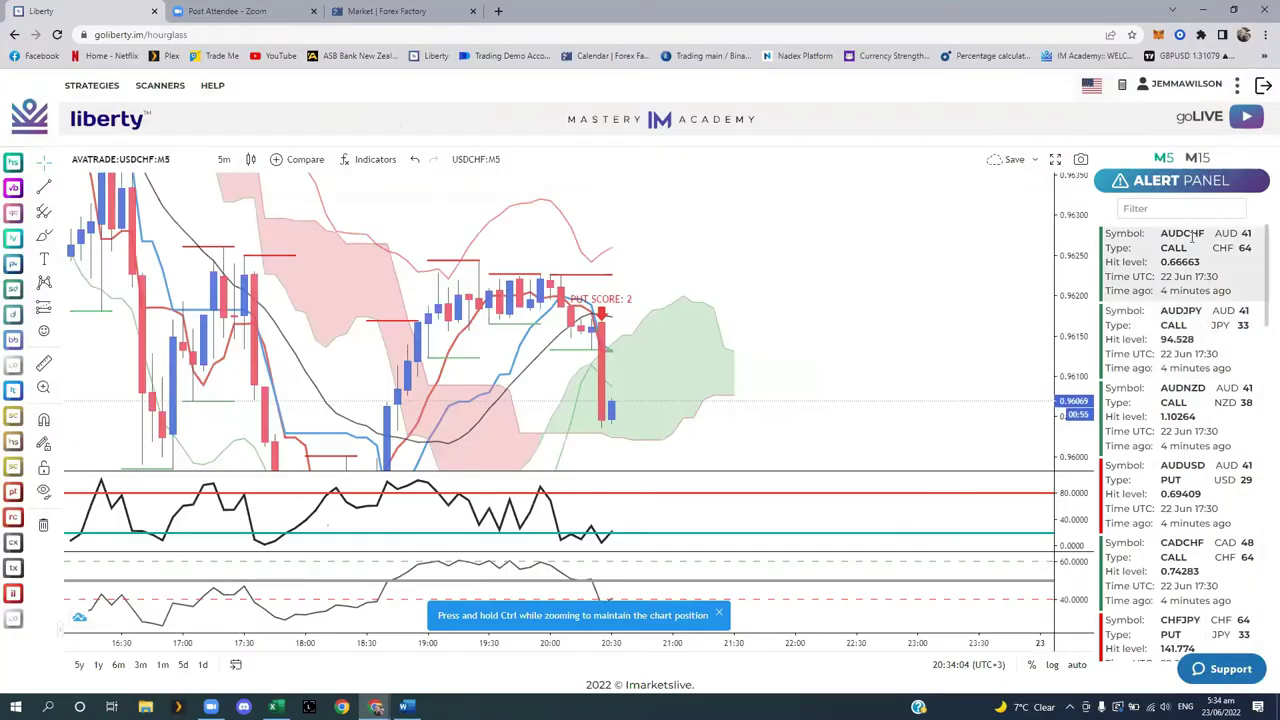